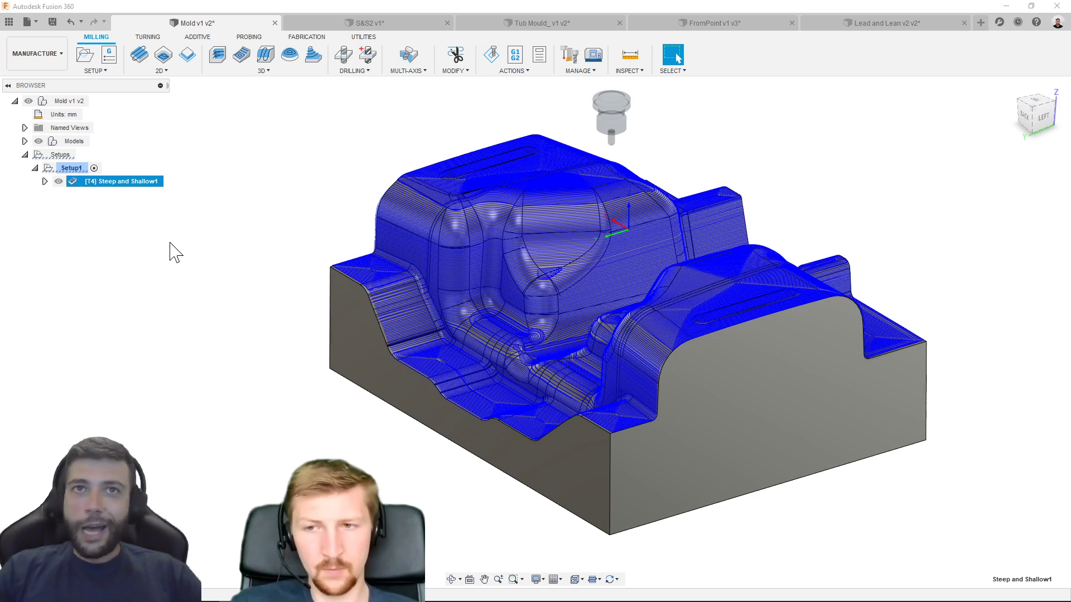
- Start a new 3D Steep and Shallow operation in Setup1 and review its geometry, heights and passes settings
{"action": "left_click", "coordinate": [173, 250]}
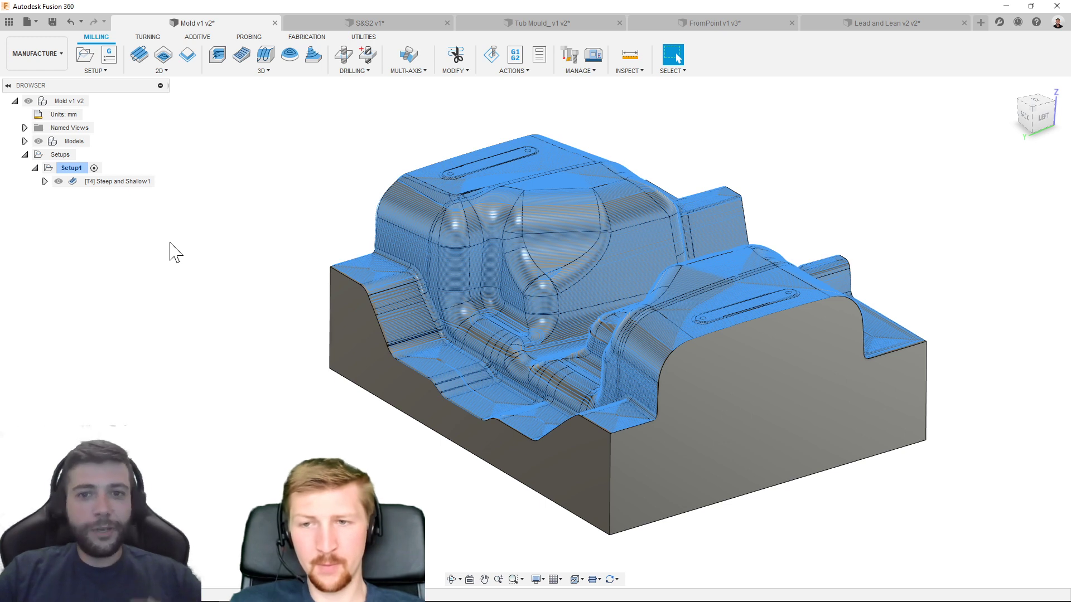
{"action": "left_click", "coordinate": [261, 71]}
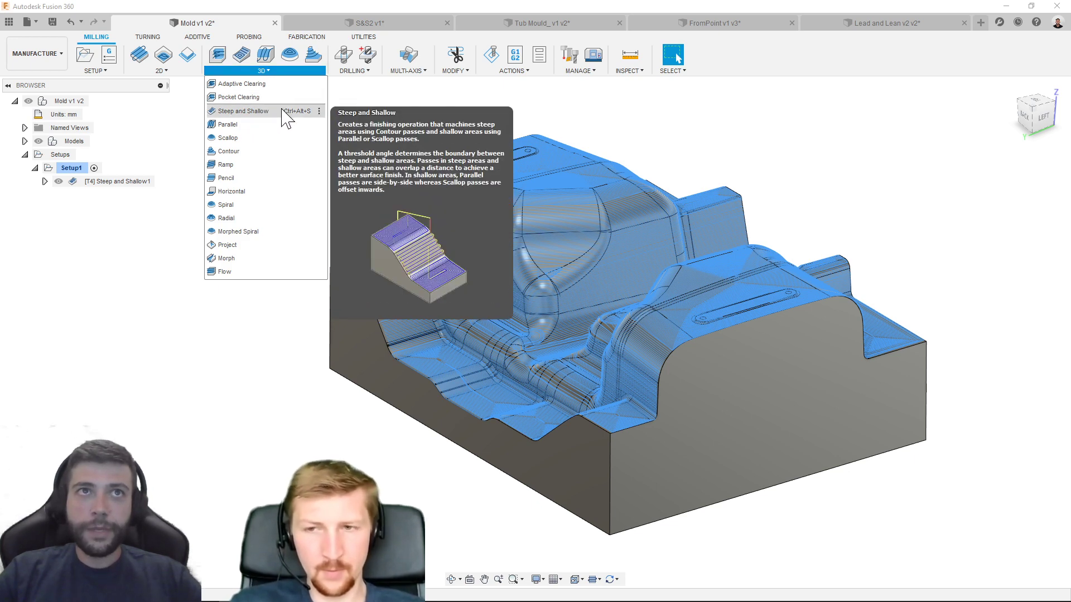
{"action": "left_click", "coordinate": [243, 111]}
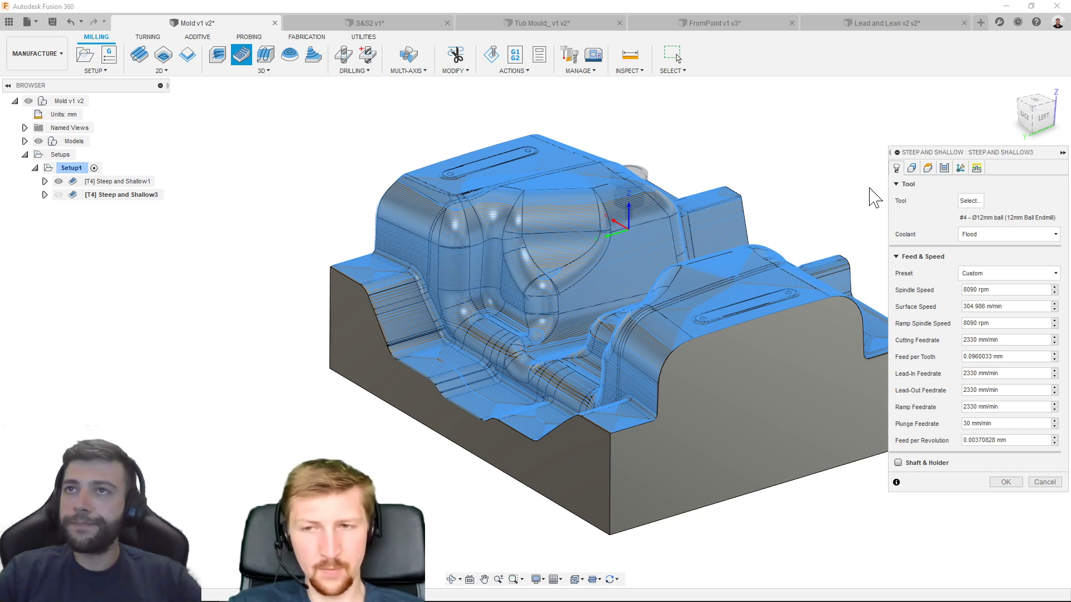
{"action": "left_click", "coordinate": [911, 169]}
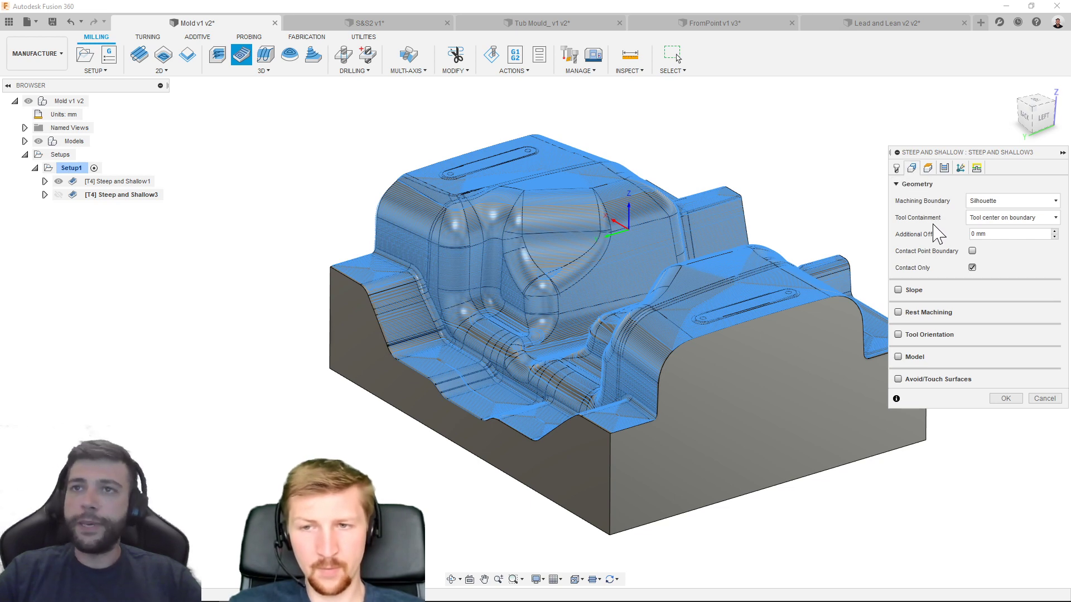
{"action": "left_click", "coordinate": [927, 167]}
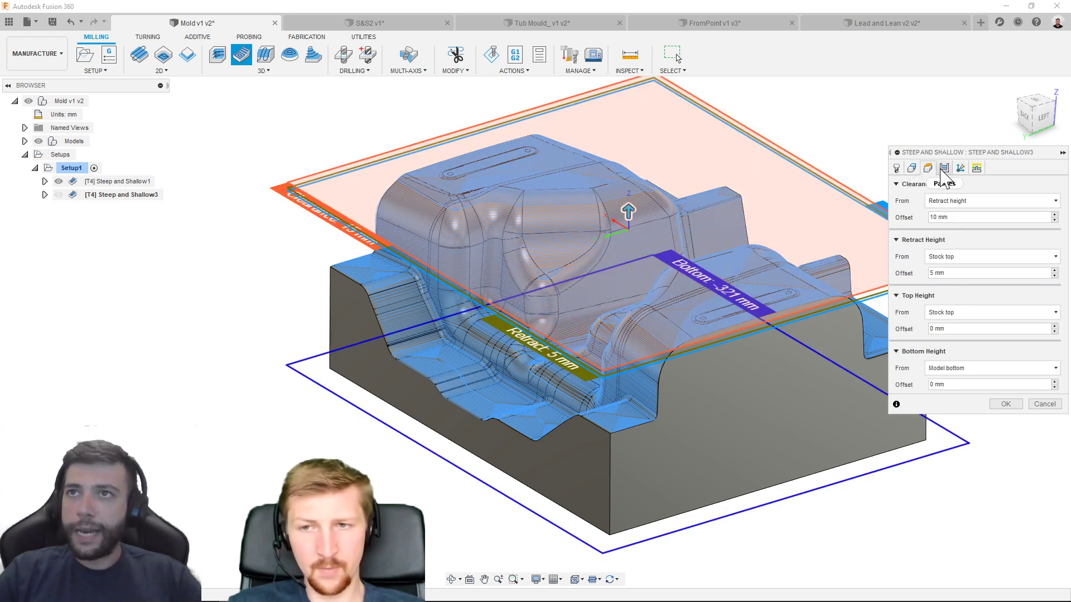
{"action": "left_click", "coordinate": [943, 169]}
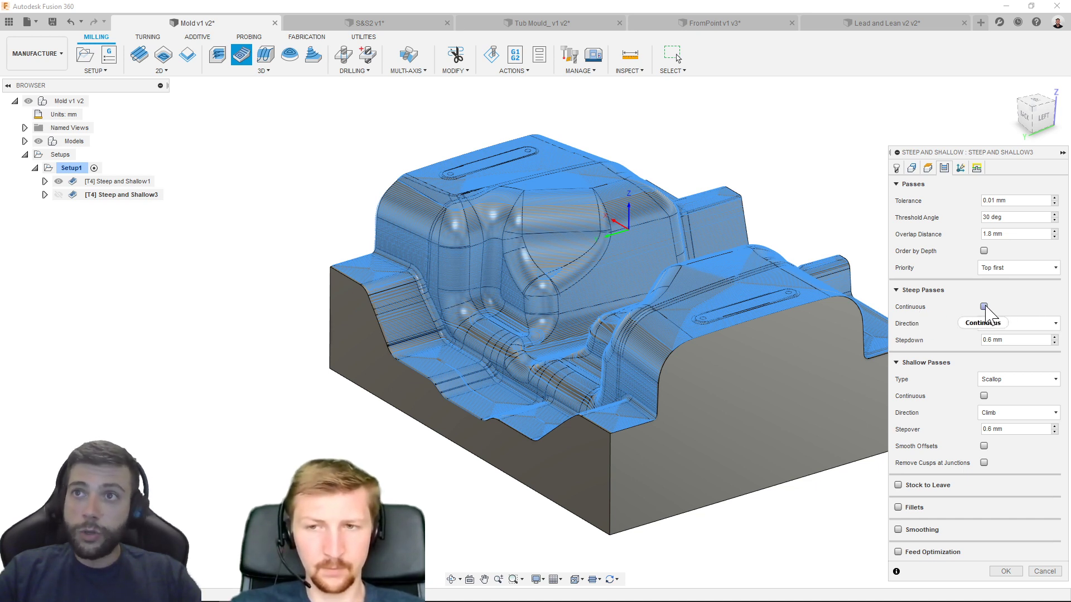
- Examine the steep and shallow pass options, including the Scallop pass type, and discard the new operation
{"action": "mouse_move", "coordinate": [984, 307]}
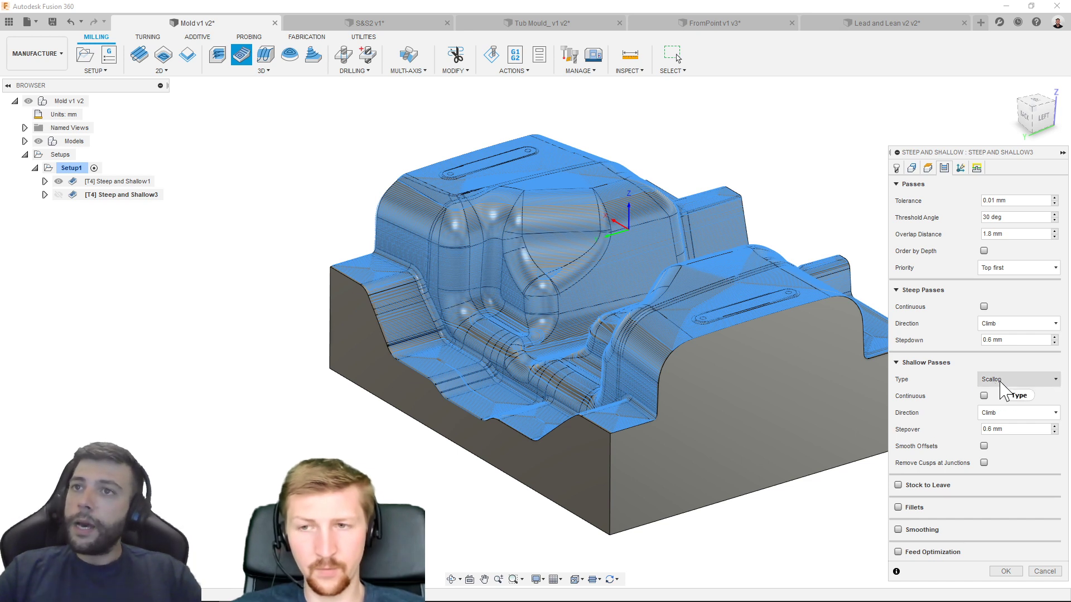
{"action": "left_click", "coordinate": [1039, 381]}
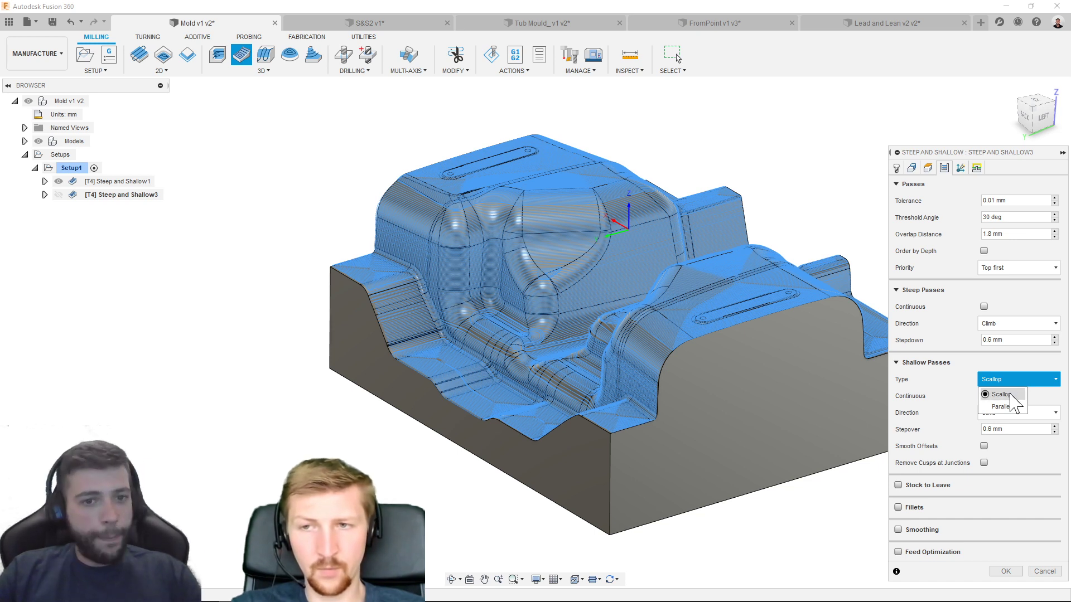
{"action": "left_click", "coordinate": [1001, 395]}
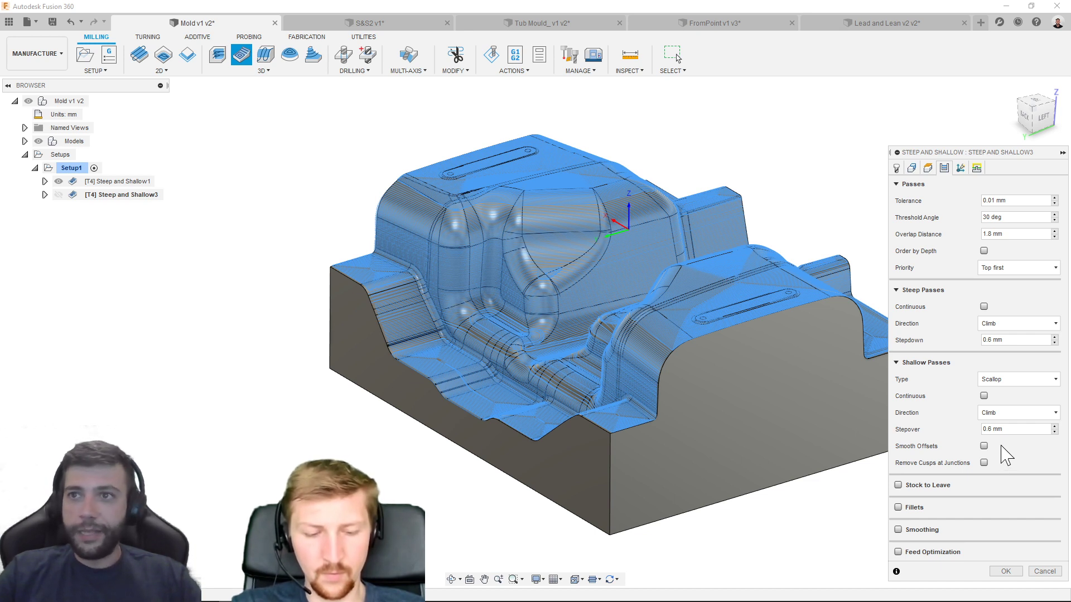
{"action": "left_click", "coordinate": [1045, 572]}
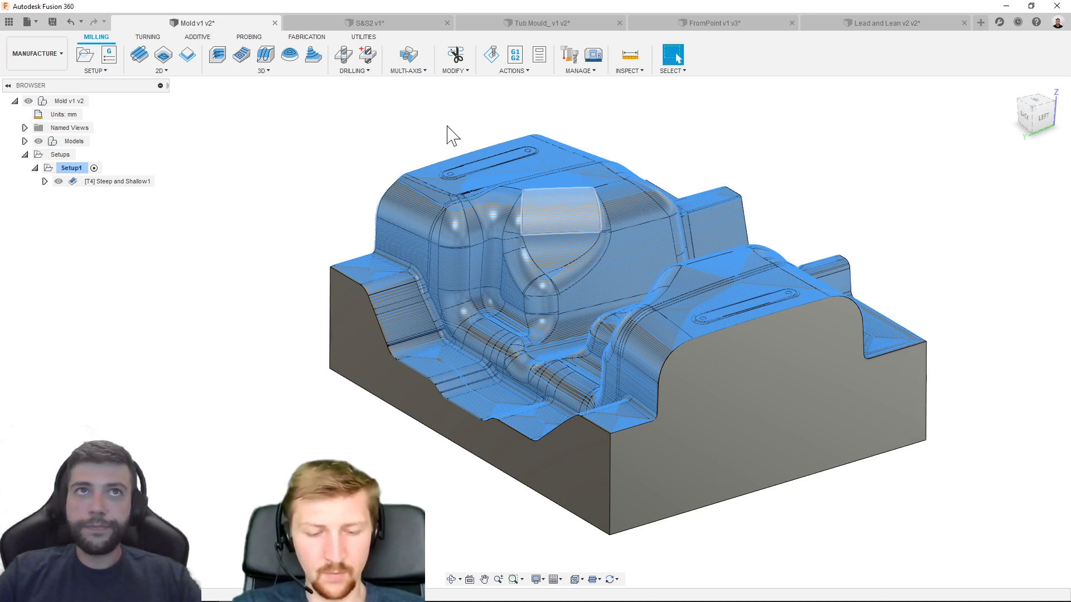
- Switch to the S&S2 document and preview the Scallop1 toolpath on the part
{"action": "left_click", "coordinate": [401, 25]}
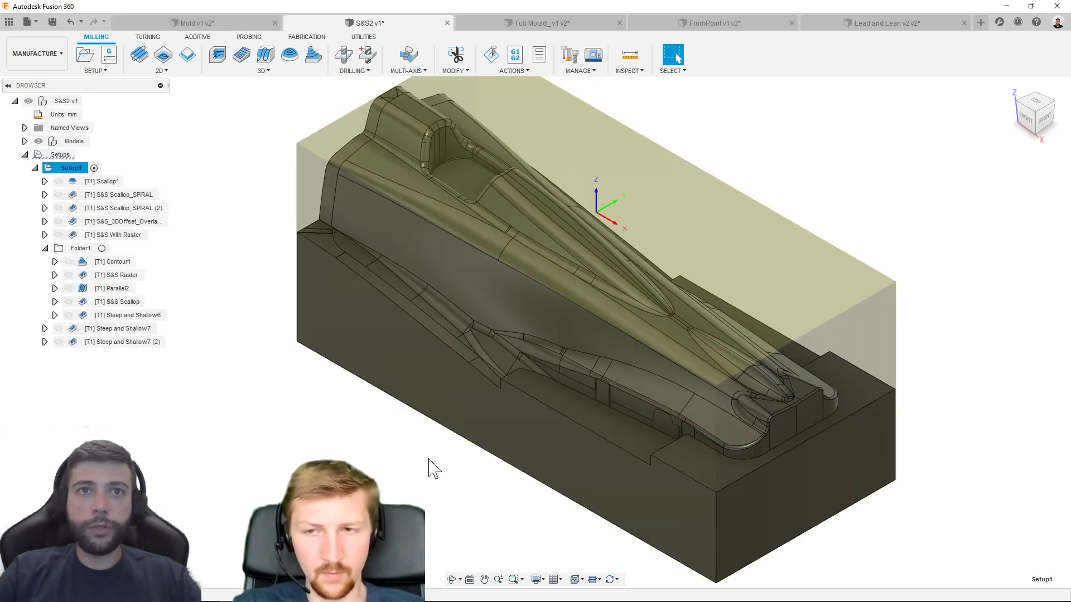
{"action": "left_click", "coordinate": [429, 482]}
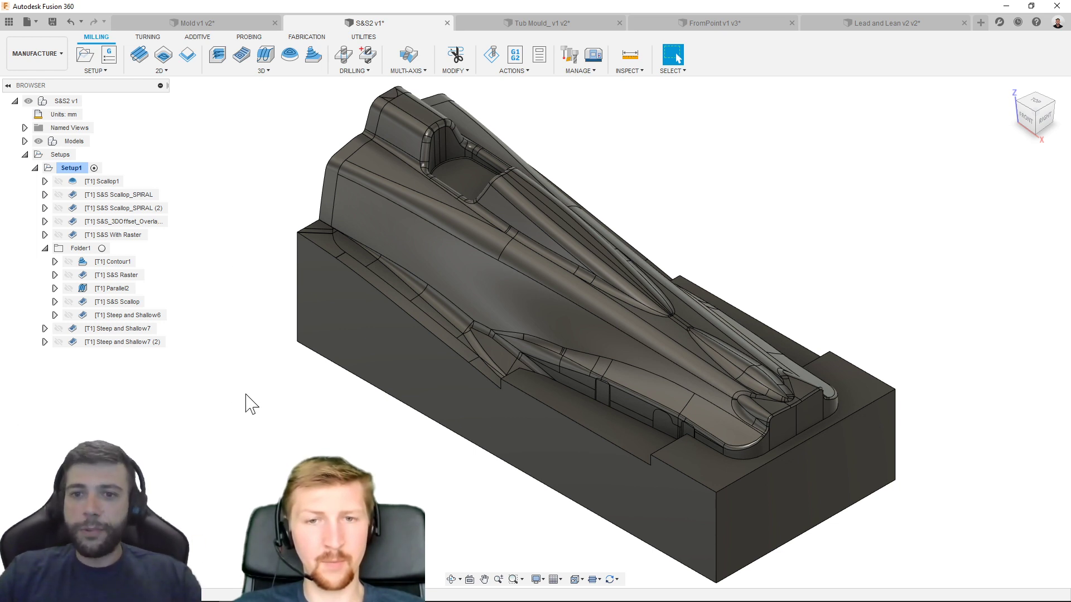
{"action": "left_click", "coordinate": [106, 181]}
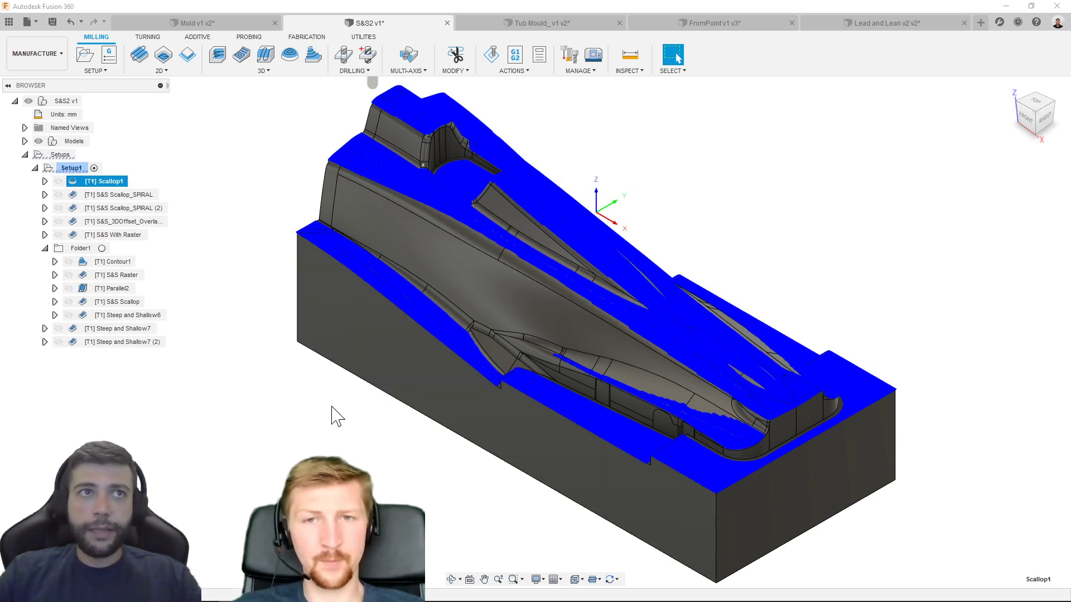
{"action": "scroll", "coordinate": [336, 262], "scroll_direction": "up", "scroll_amount": 5}
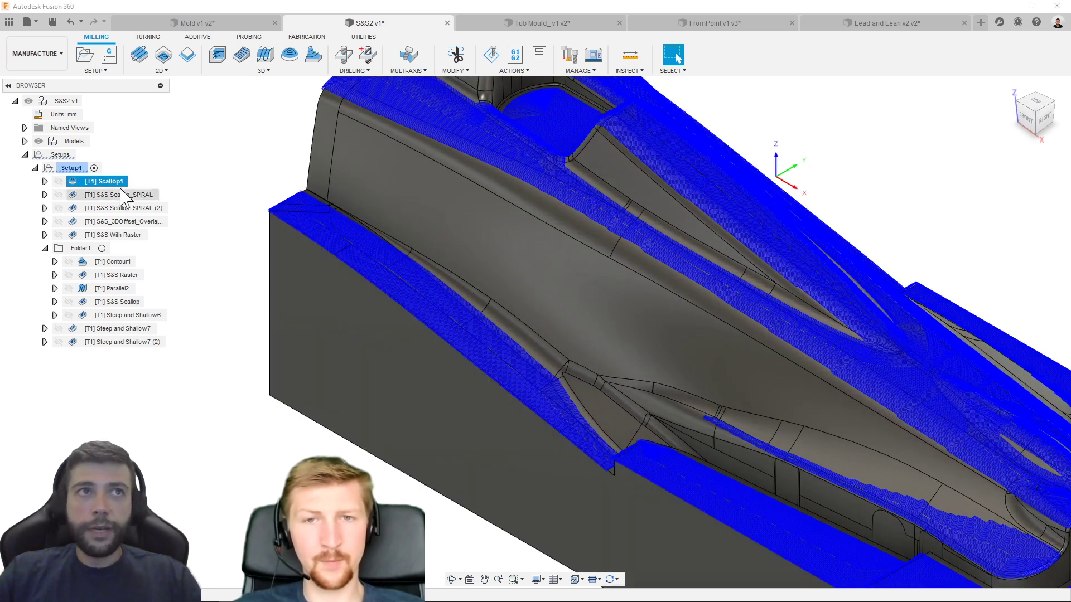
- Open Scallop1 for editing, review its geometry and slope angle limits, and close it without changes
{"action": "right_click", "coordinate": [113, 184]}
{"action": "left_click", "coordinate": [144, 190]}
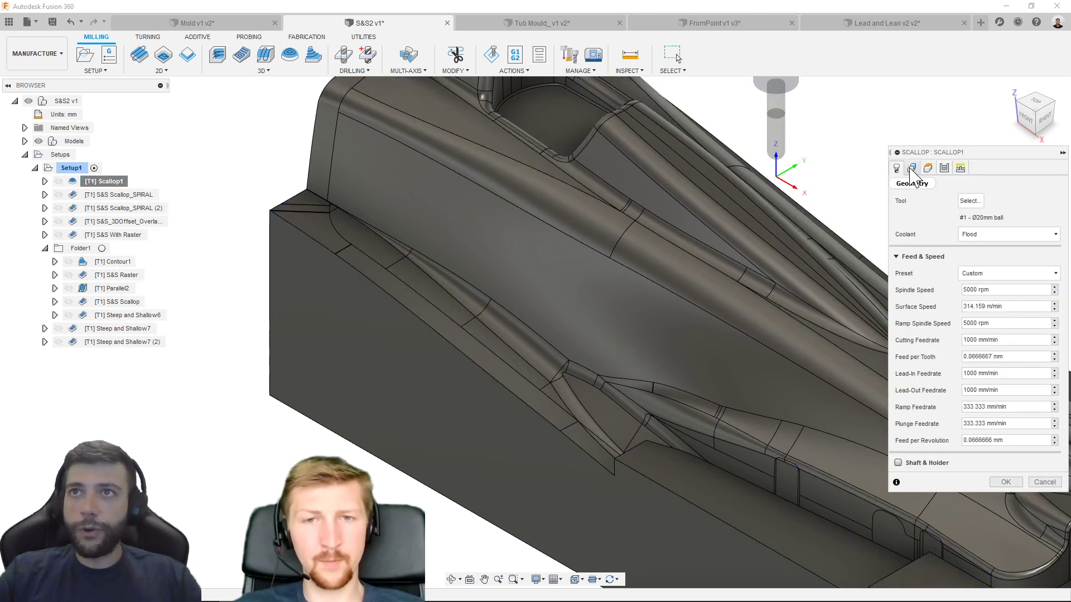
{"action": "left_click", "coordinate": [911, 169]}
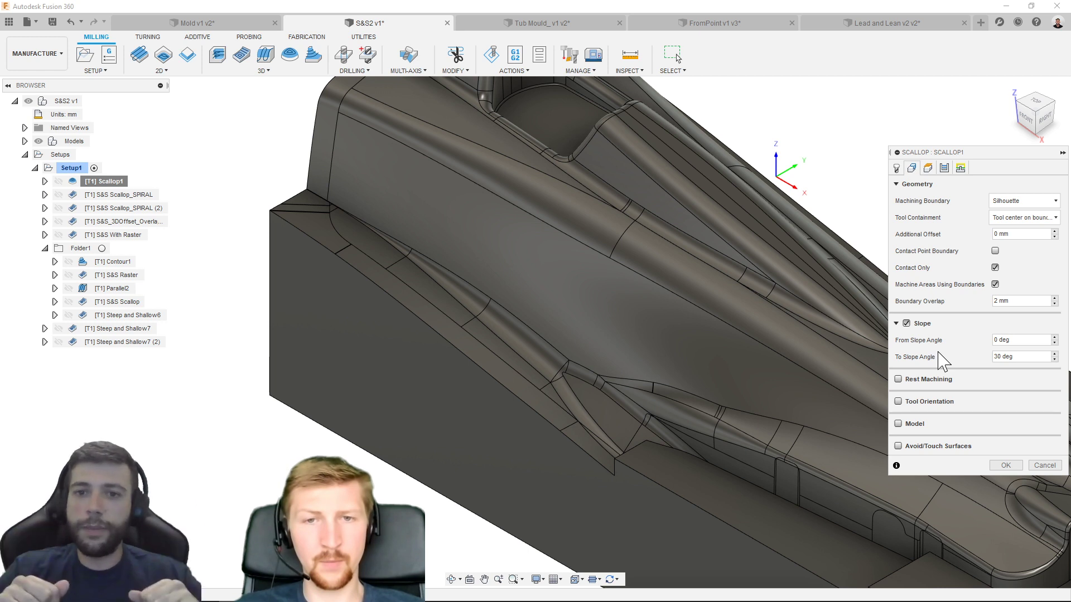
{"action": "left_click", "coordinate": [1043, 466]}
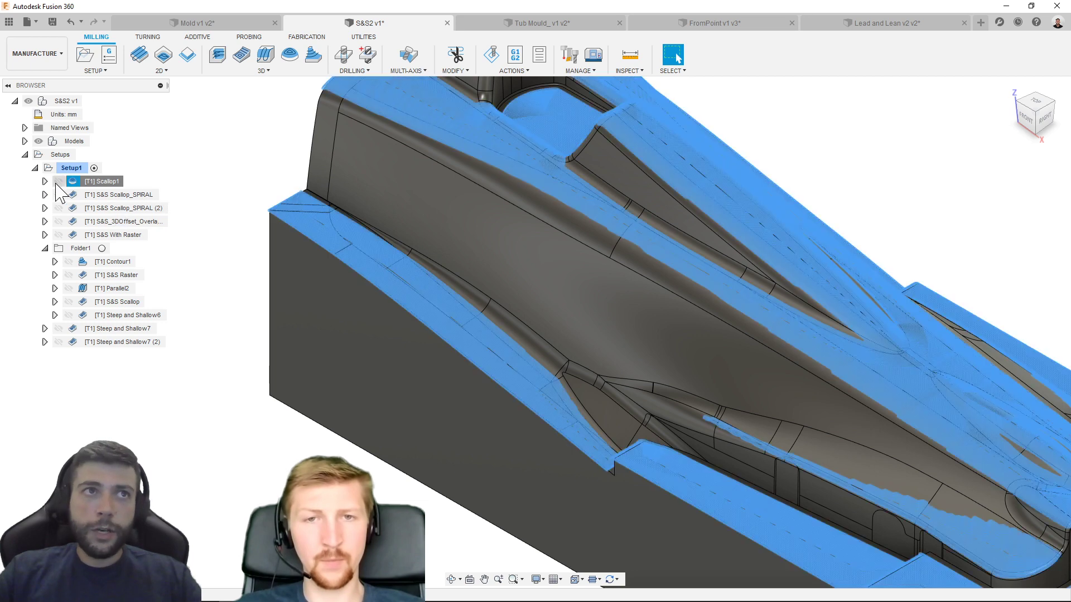
- Examine the displayed Scallop1 passes up close along the sloped strip beside the body, checking how evenly they run
{"action": "scroll", "coordinate": [719, 379], "scroll_direction": "up", "scroll_amount": 5}
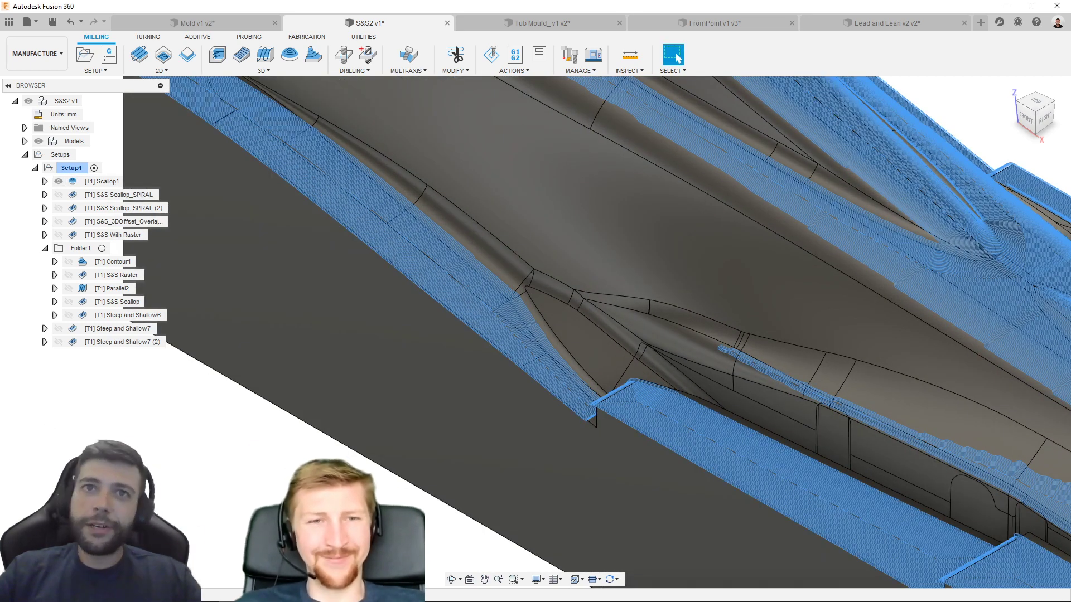
{"action": "scroll", "coordinate": [478, 347], "scroll_direction": "up", "scroll_amount": 10}
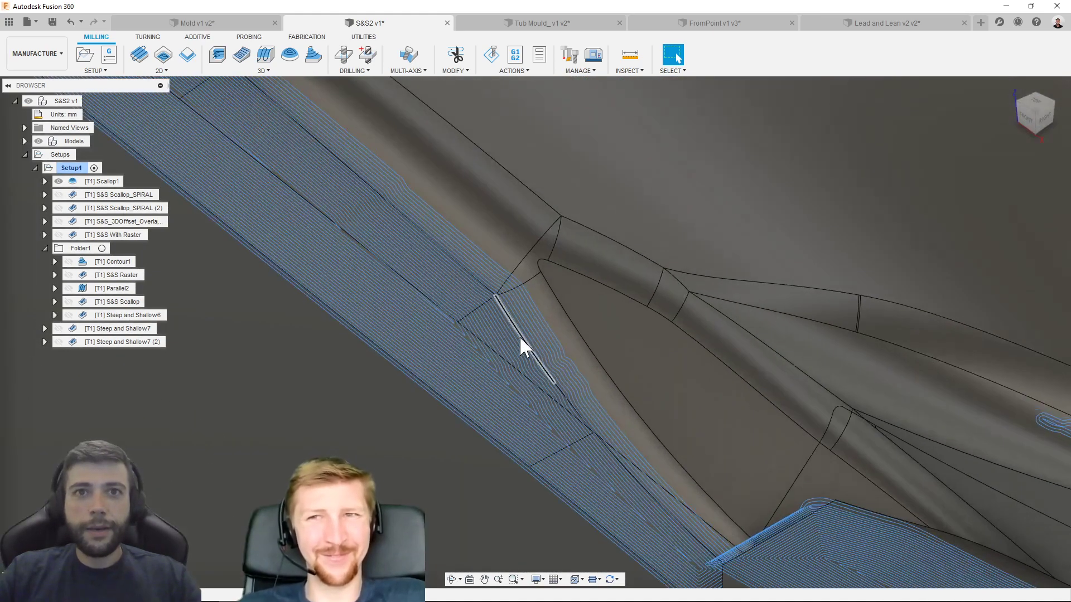
{"action": "scroll", "coordinate": [500, 387], "scroll_direction": "up", "scroll_amount": 2}
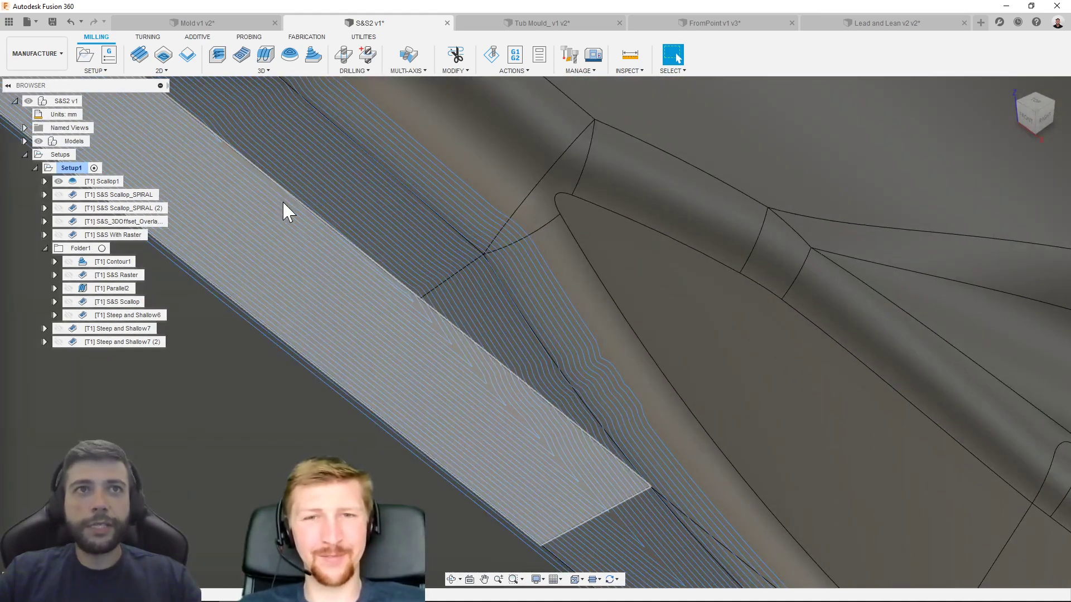
{"action": "middle_click_drag", "start_coordinate": [285, 212], "coordinate": [452, 378]}
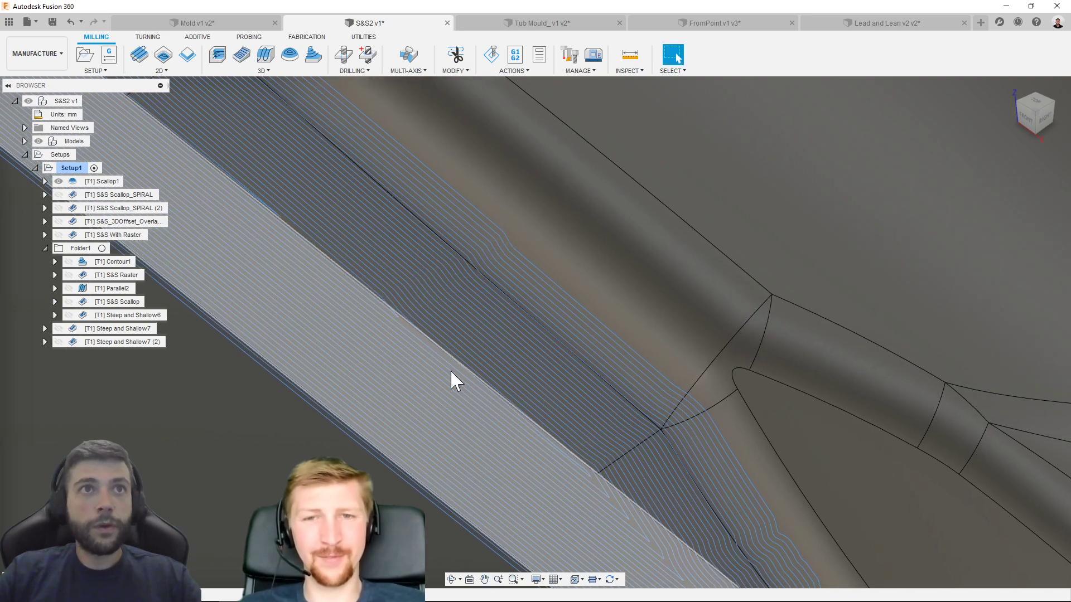
{"action": "scroll", "coordinate": [385, 329], "scroll_direction": "up", "scroll_amount": 8}
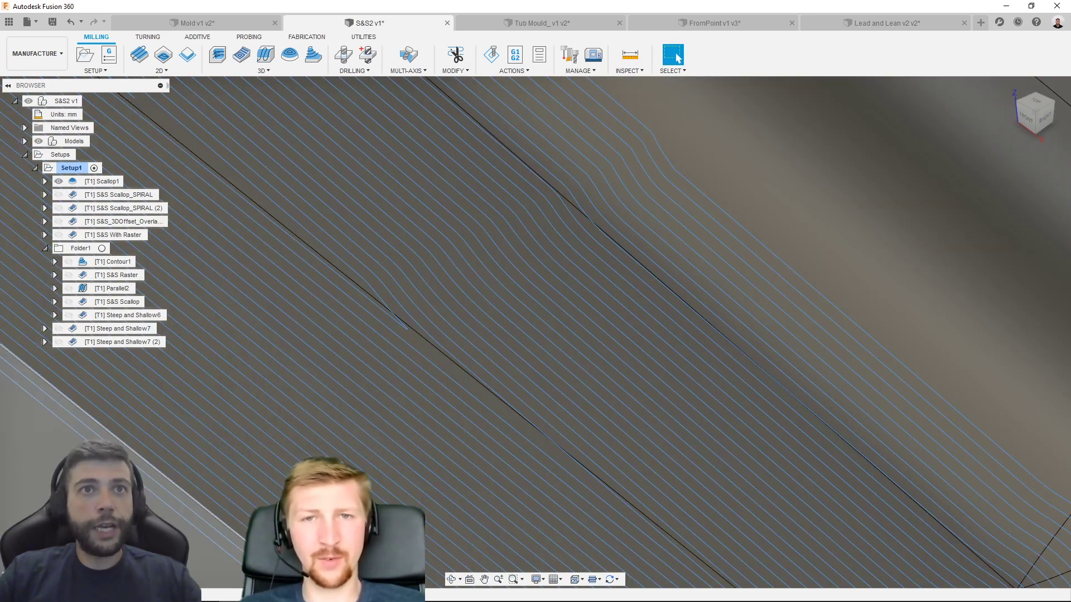
{"action": "scroll", "coordinate": [535, 506], "scroll_direction": "down", "scroll_amount": 10}
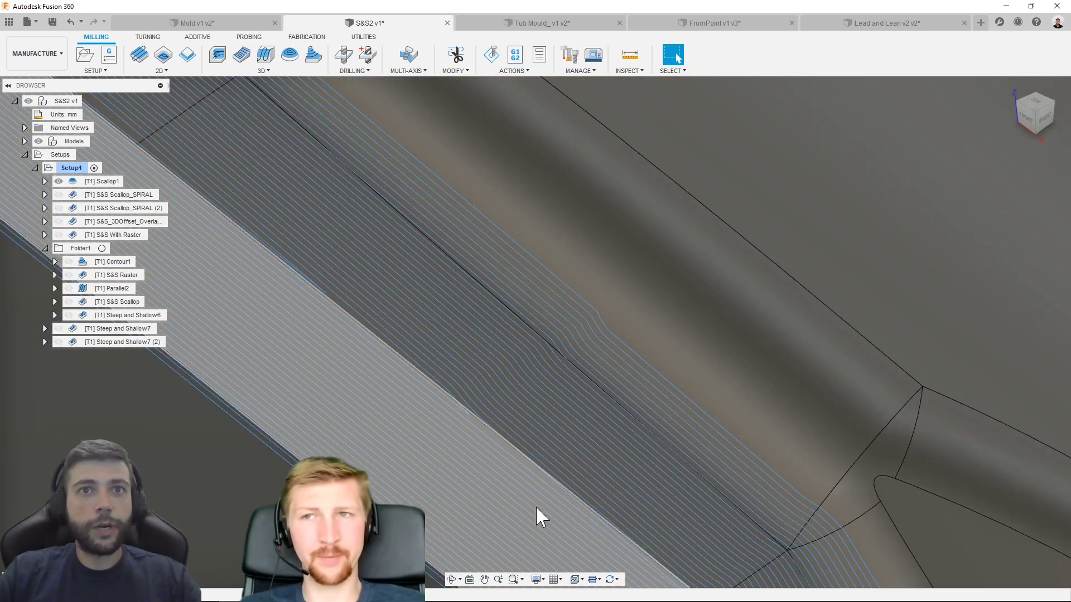
{"action": "scroll", "coordinate": [540, 505], "scroll_direction": "down", "scroll_amount": 5}
{"action": "middle_click_drag", "start_coordinate": [594, 494], "coordinate": [363, 247]}
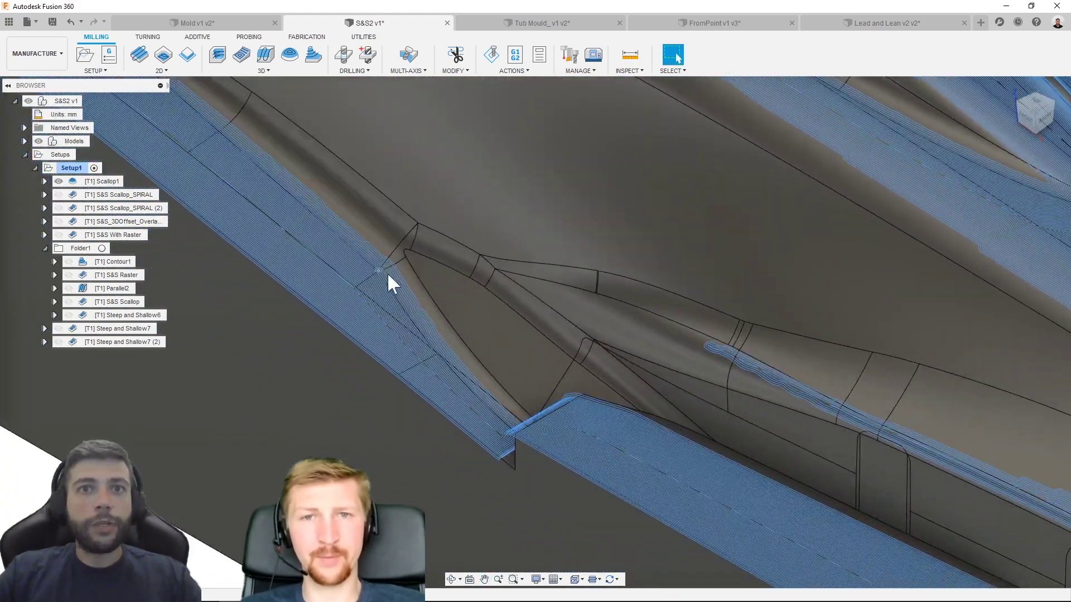
- Examine the Scallop1 passes on the ledge below the body, focusing on where they meet along its middle
{"action": "scroll", "coordinate": [553, 462], "scroll_direction": "up", "scroll_amount": 10}
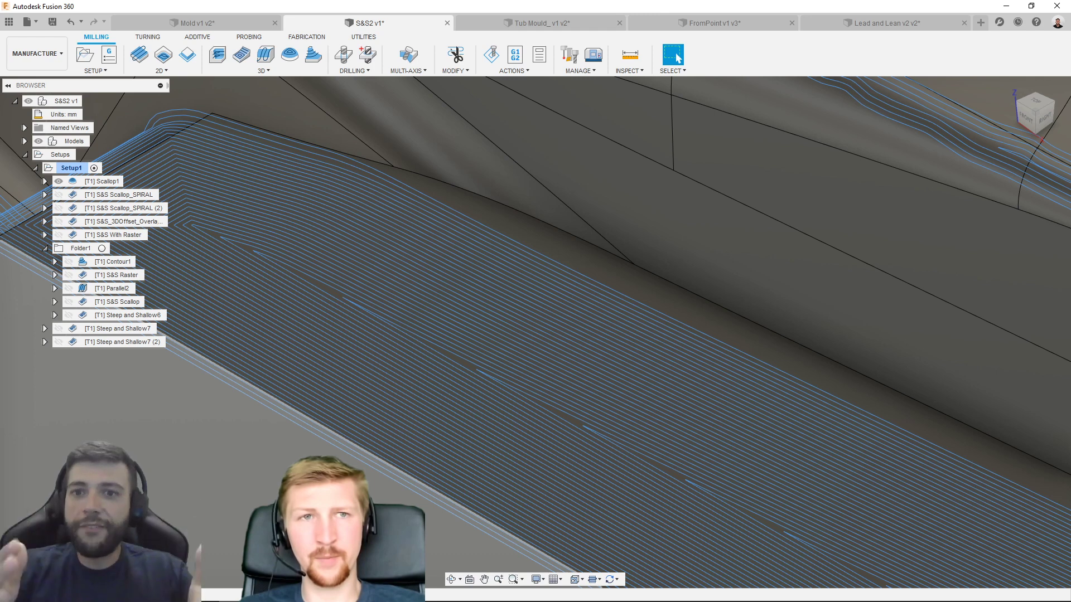
{"action": "scroll", "coordinate": [617, 454], "scroll_direction": "up", "scroll_amount": 2}
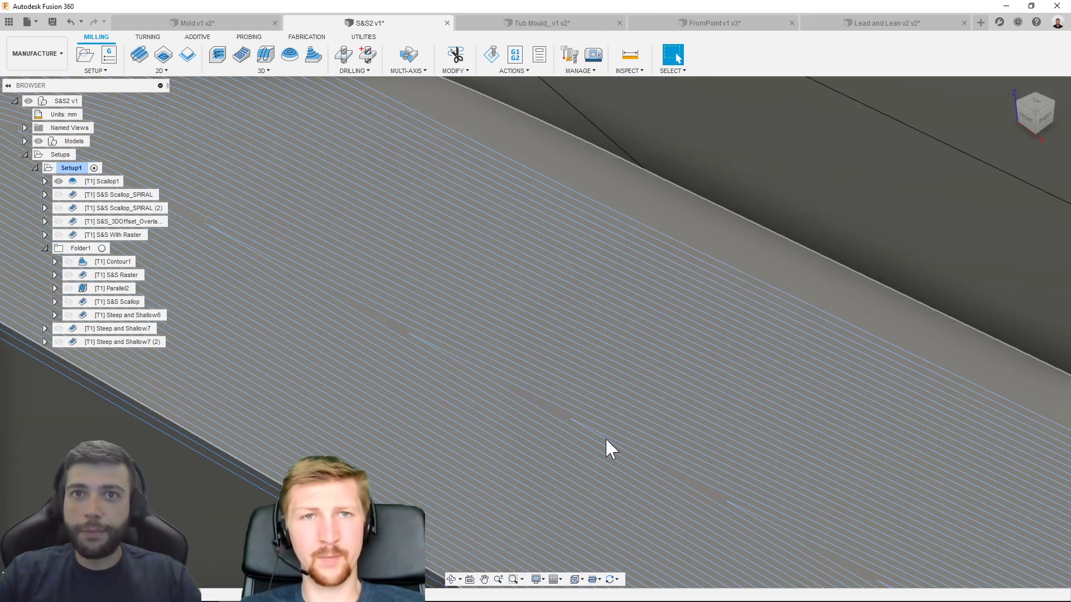
{"action": "scroll", "coordinate": [607, 447], "scroll_direction": "up", "scroll_amount": 2}
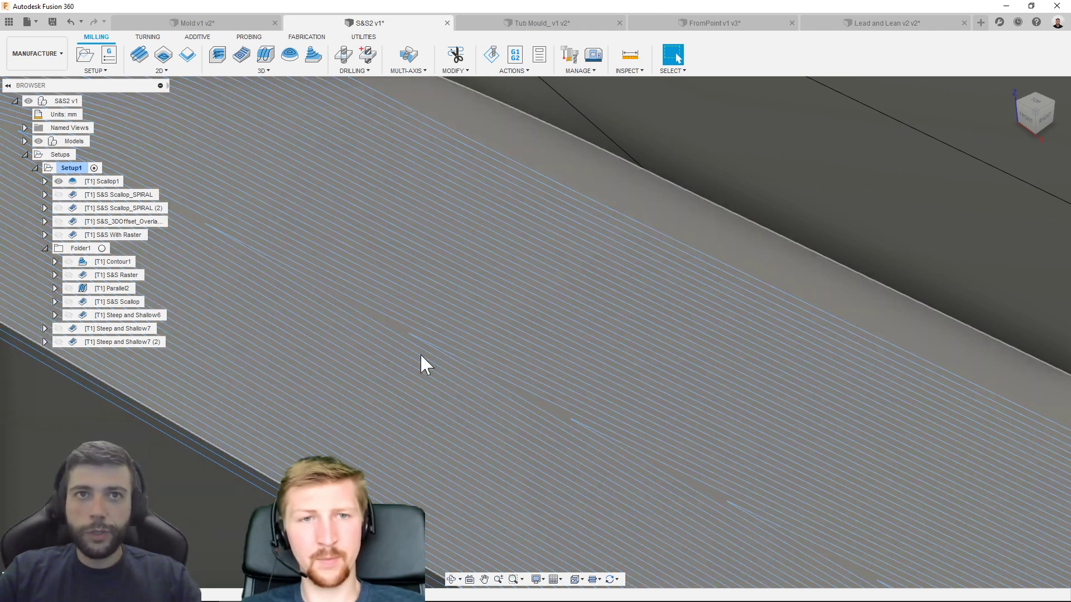
{"action": "scroll", "coordinate": [408, 339], "scroll_direction": "up", "scroll_amount": 3}
{"action": "scroll", "coordinate": [415, 337], "scroll_direction": "down", "scroll_amount": 3}
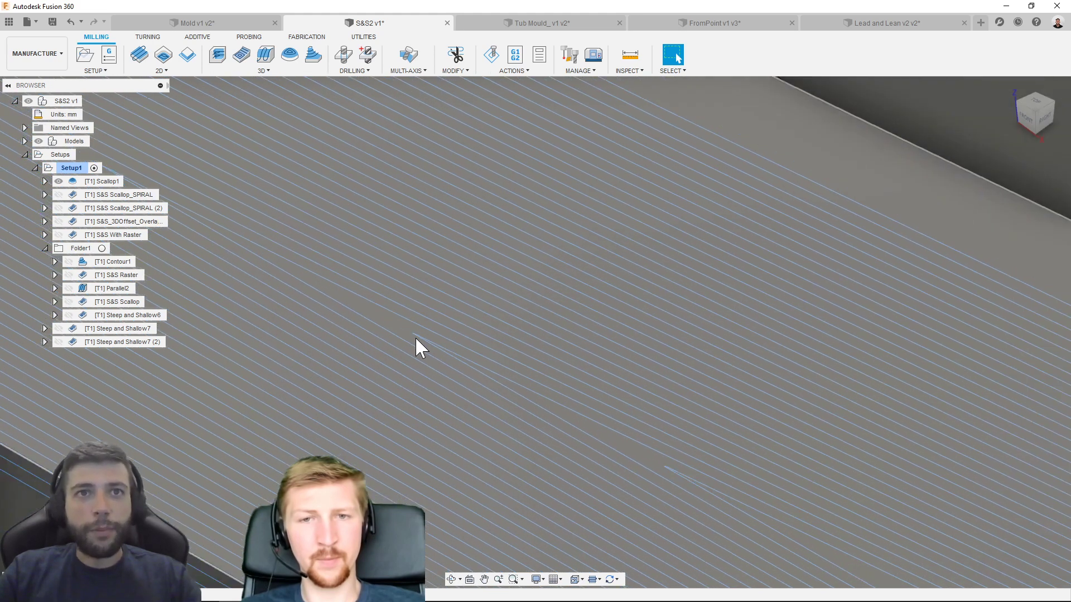
{"action": "scroll", "coordinate": [410, 338], "scroll_direction": "up", "scroll_amount": 4}
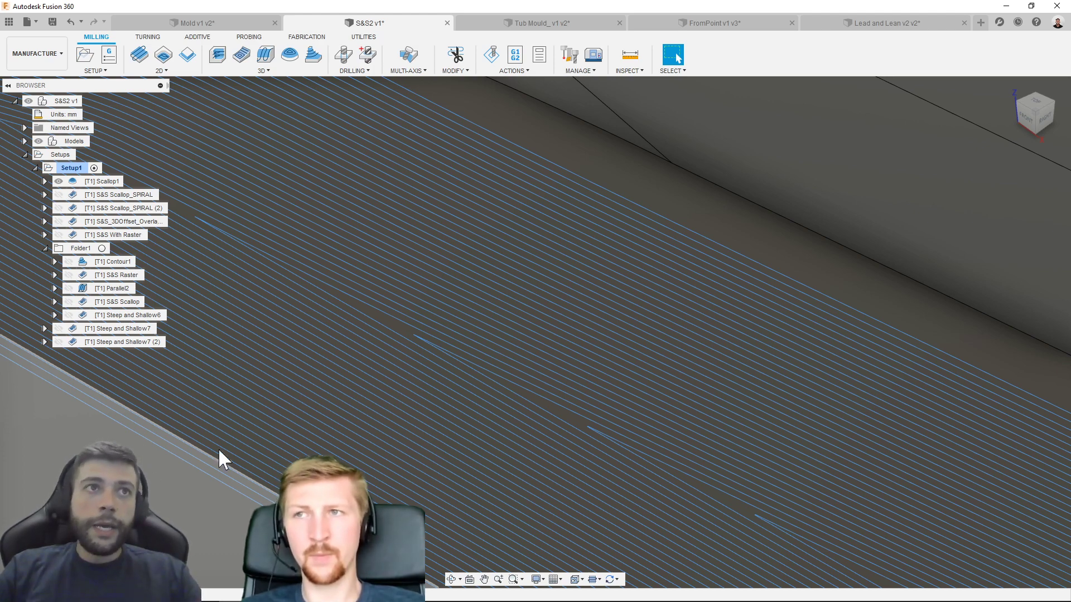
{"action": "scroll", "coordinate": [367, 435], "scroll_direction": "down", "scroll_amount": 8}
{"action": "scroll", "coordinate": [371, 441], "scroll_direction": "down", "scroll_amount": 5}
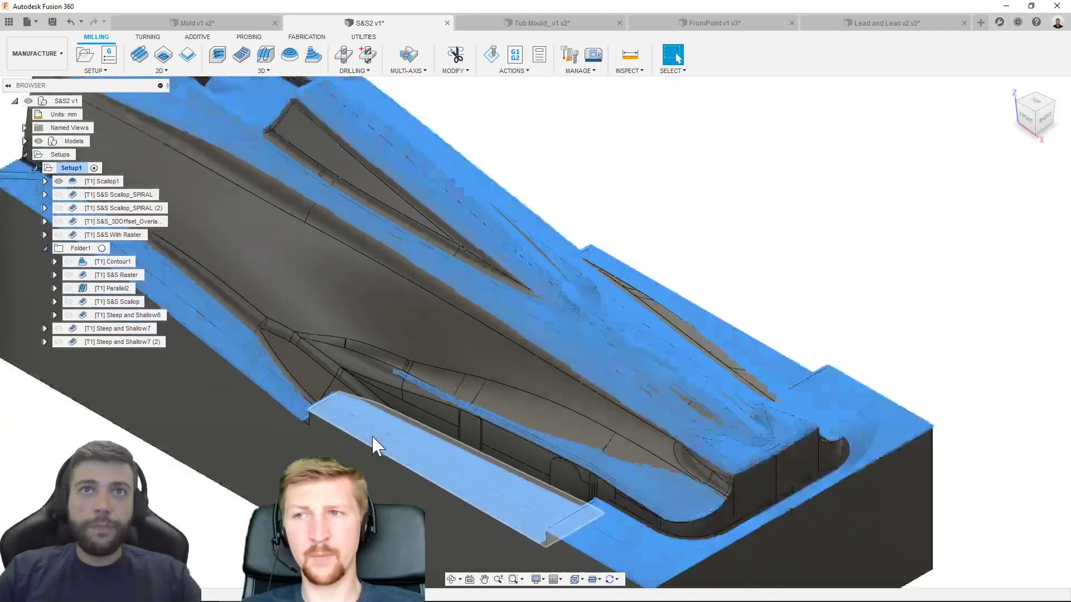
- Show the S&S Scallop_SPIRAL toolpath over the whole part in place of the Scallop1 toolpath
{"action": "left_click", "coordinate": [1010, 86]}
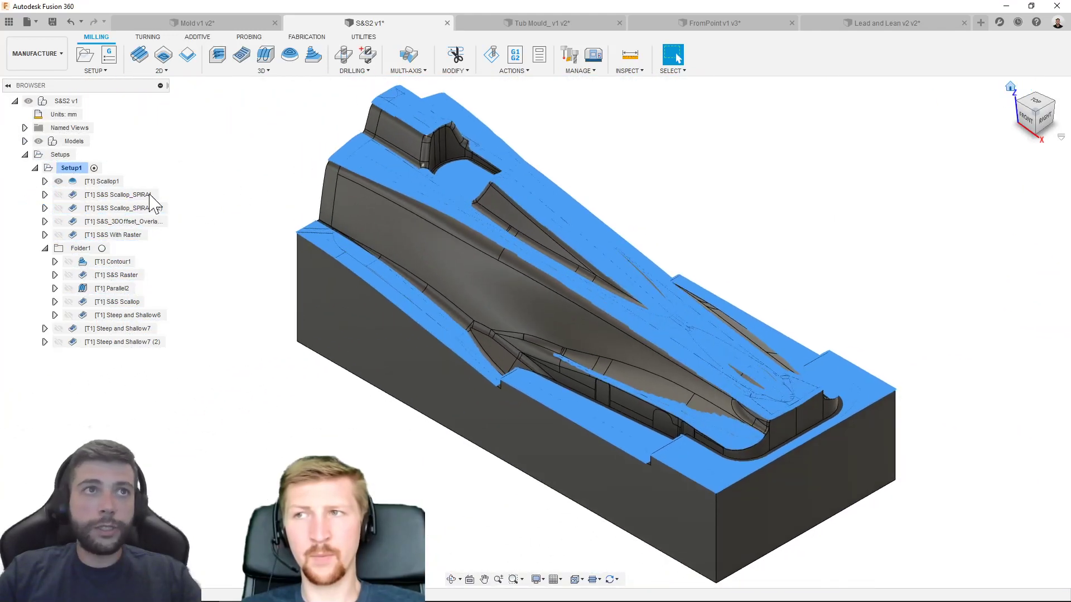
{"action": "left_click", "coordinate": [89, 195]}
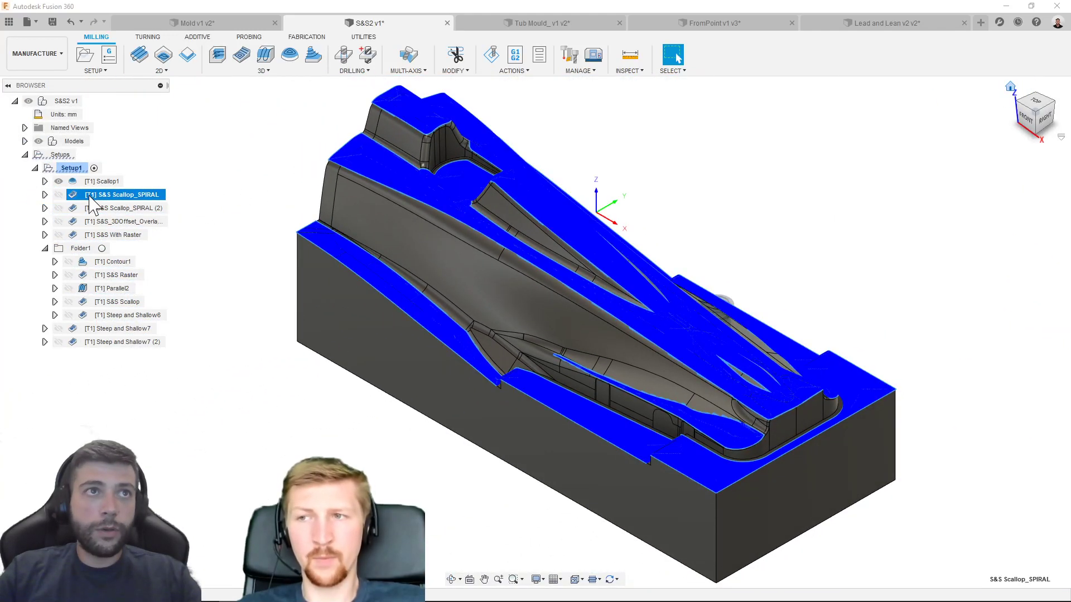
{"action": "left_click", "coordinate": [58, 195]}
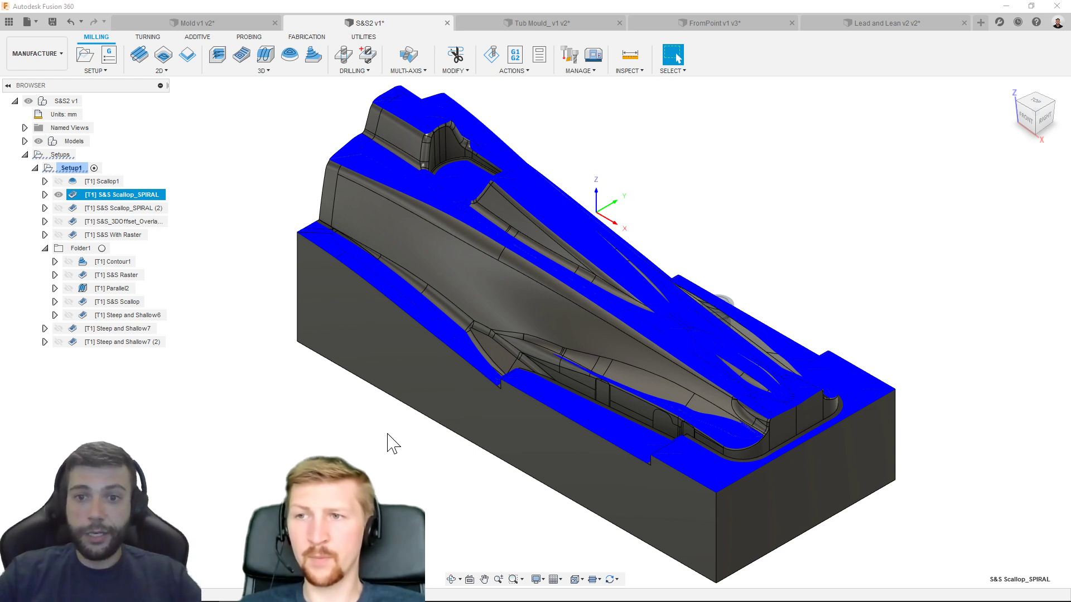
- Open S&S Scallop_SPIRAL for editing, review its slope angle limits and passes settings, and close it without changes
{"action": "right_click", "coordinate": [131, 195]}
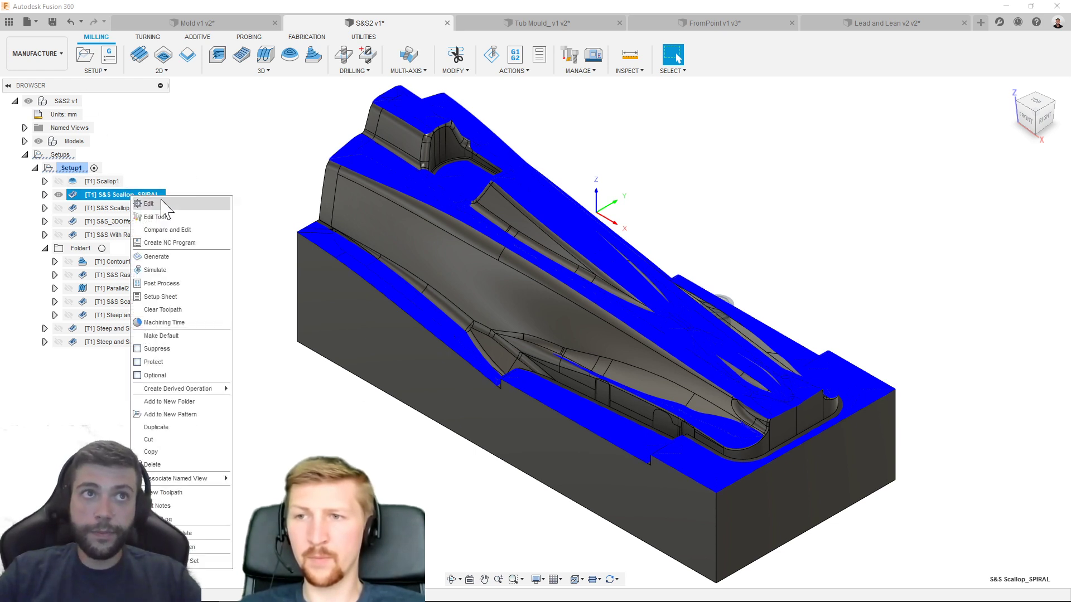
{"action": "left_click", "coordinate": [148, 204]}
{"action": "left_click", "coordinate": [915, 169]}
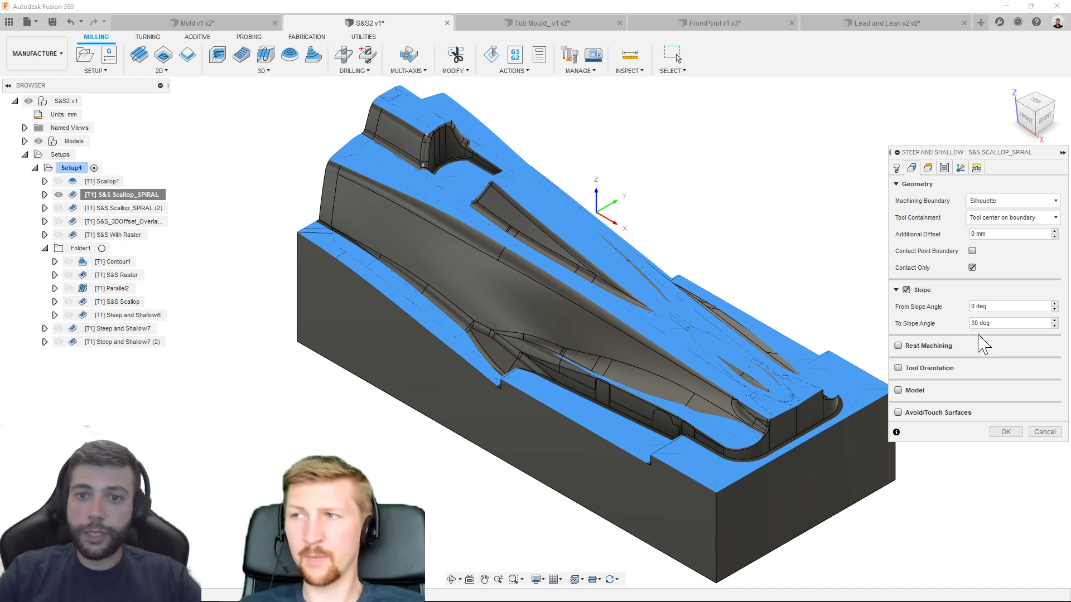
{"action": "left_click", "coordinate": [944, 168]}
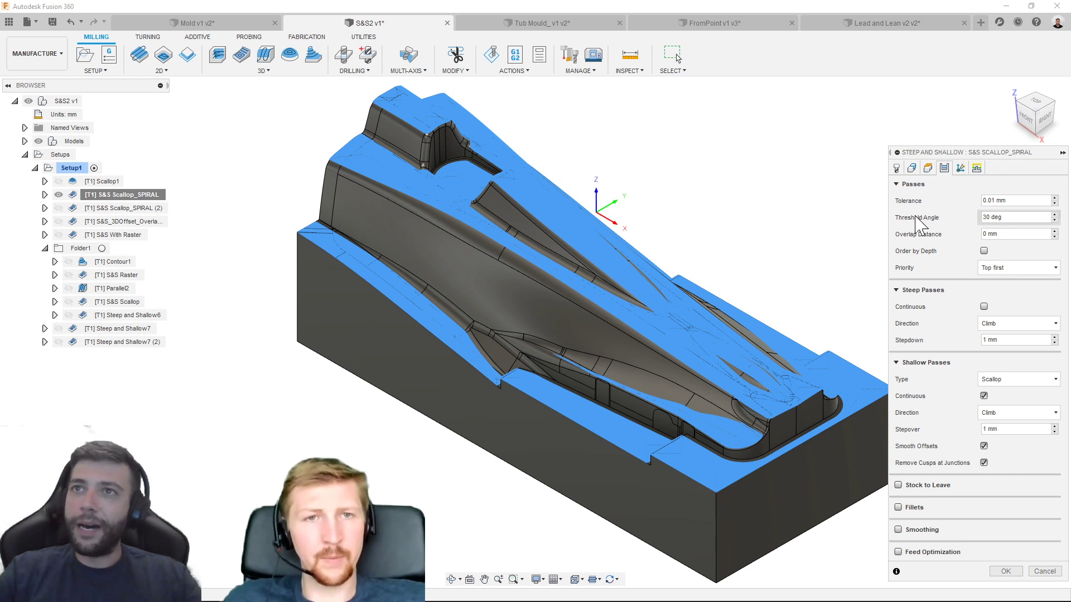
{"action": "left_click", "coordinate": [911, 168]}
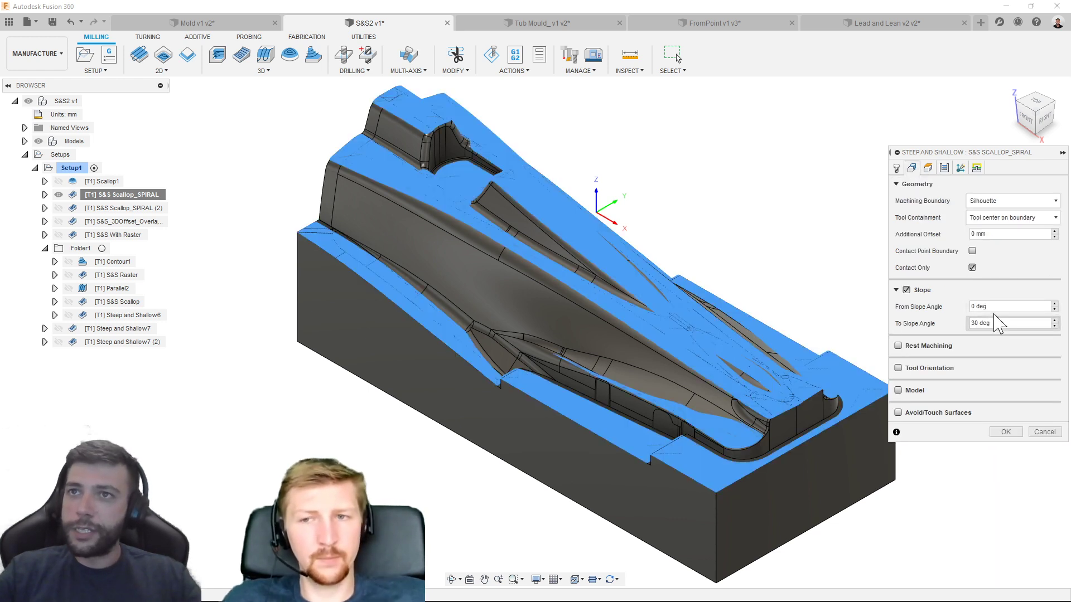
{"action": "left_click", "coordinate": [1045, 432]}
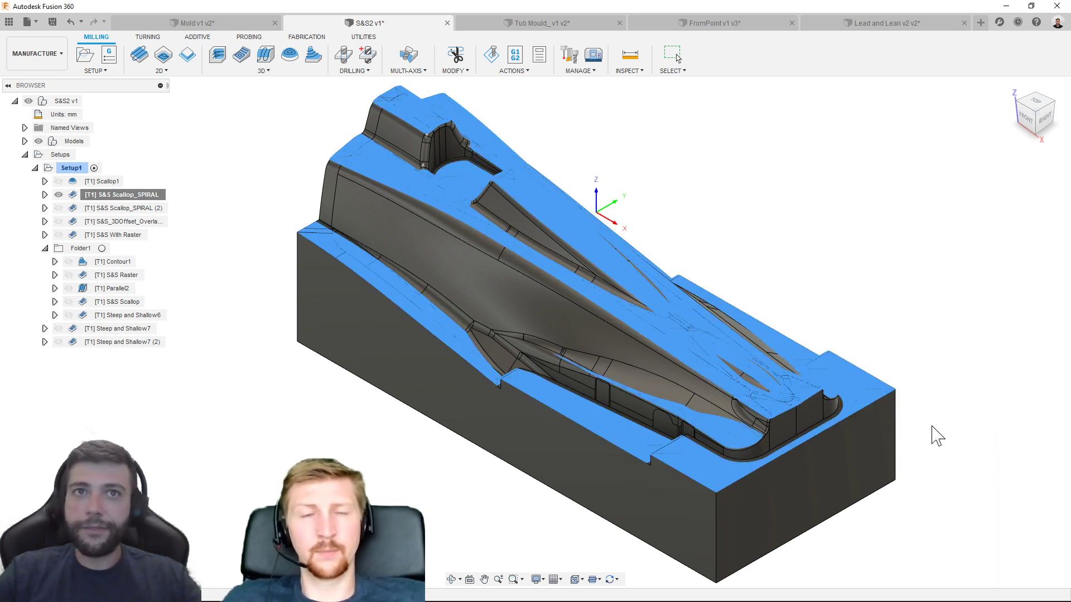
- Examine the S&S Scallop_SPIRAL passes up close on the ledge below the body, focusing on where they meet along its middle
{"action": "scroll", "coordinate": [484, 377], "scroll_direction": "up", "scroll_amount": 6}
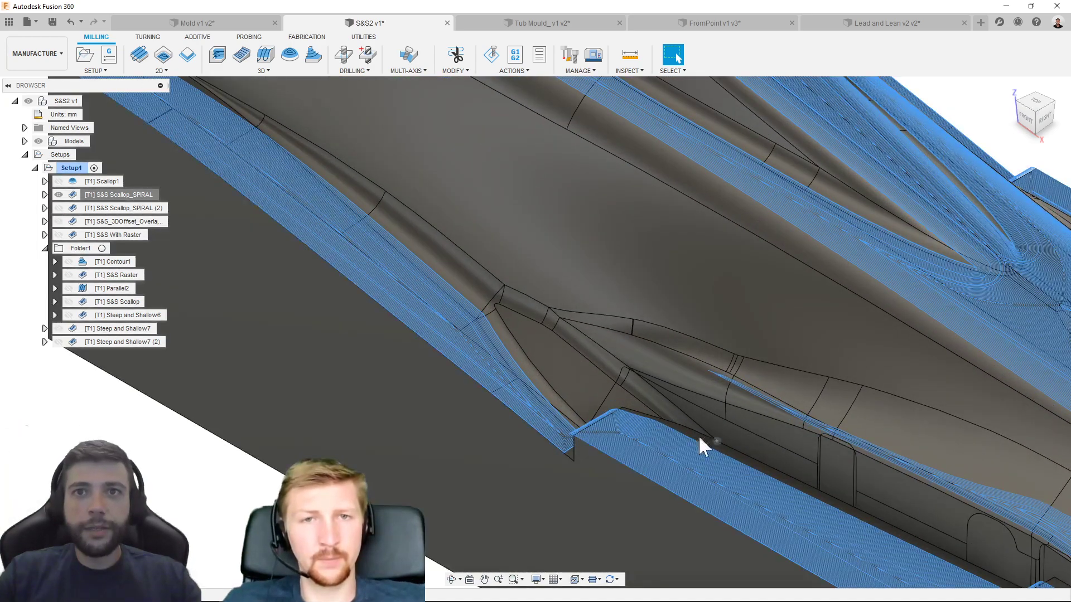
{"action": "scroll", "coordinate": [700, 442], "scroll_direction": "up", "scroll_amount": 8}
{"action": "scroll", "coordinate": [457, 437], "scroll_direction": "up", "scroll_amount": 3}
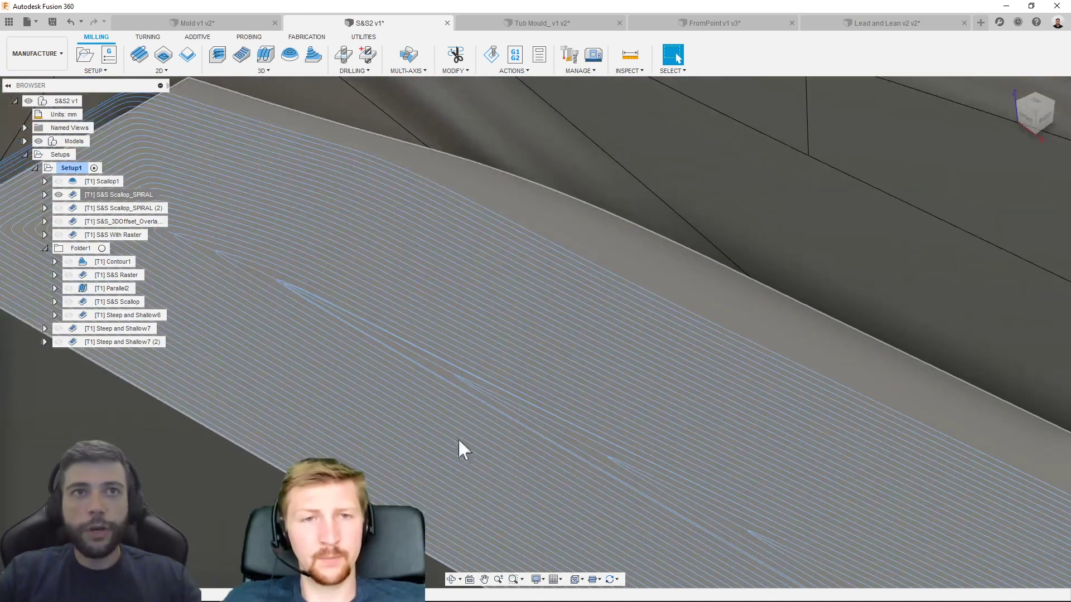
{"action": "scroll", "coordinate": [715, 308], "scroll_direction": "up", "scroll_amount": 2}
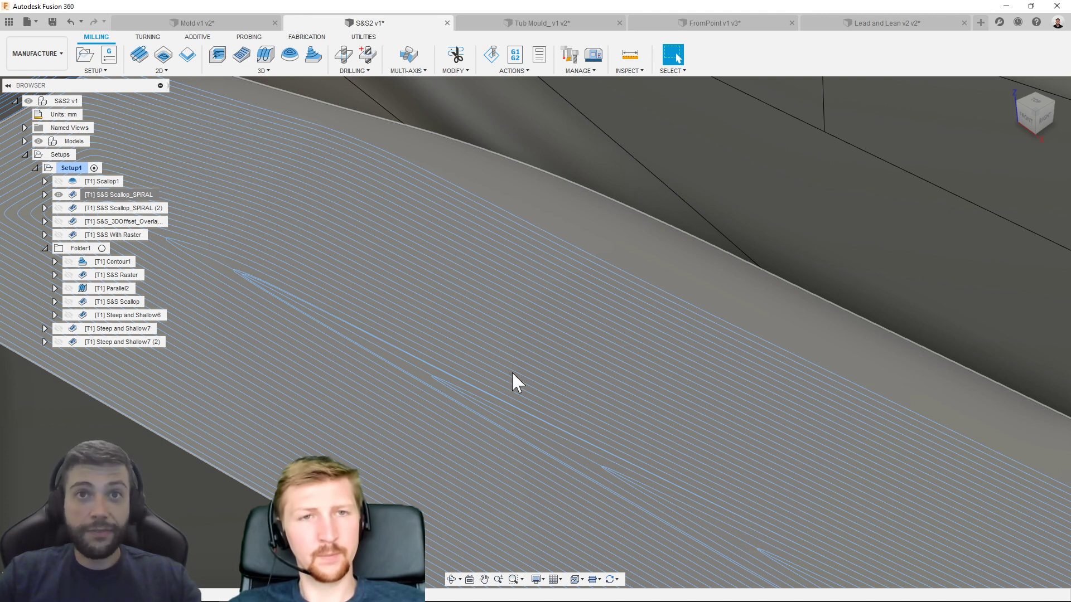
{"action": "scroll", "coordinate": [457, 380], "scroll_direction": "up", "scroll_amount": 6}
{"action": "scroll", "coordinate": [430, 369], "scroll_direction": "down", "scroll_amount": 8}
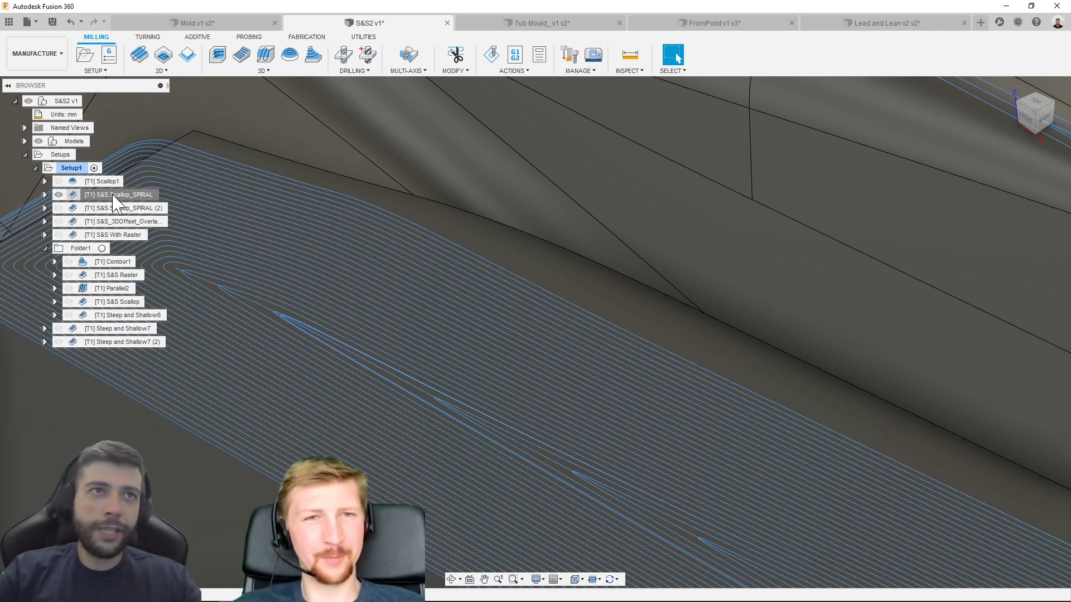
- Reopen S&S Scallop_SPIRAL for editing and review its shallow passes options, including Remove Cusps at Junctions, and Stock to Leave
{"action": "right_click", "coordinate": [113, 195]}
{"action": "left_click", "coordinate": [134, 205]}
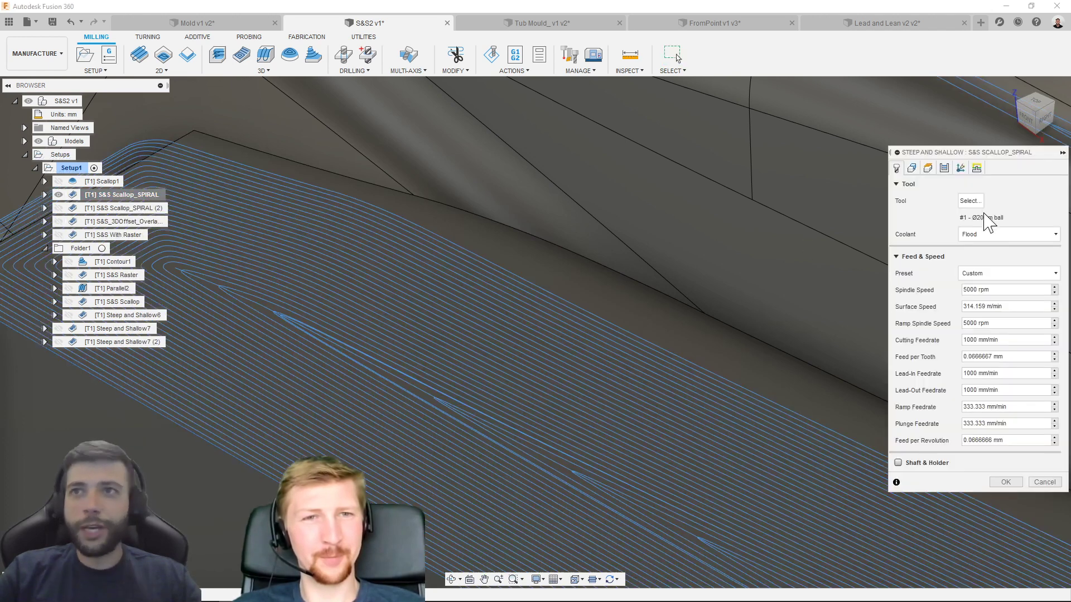
{"action": "left_click", "coordinate": [943, 168]}
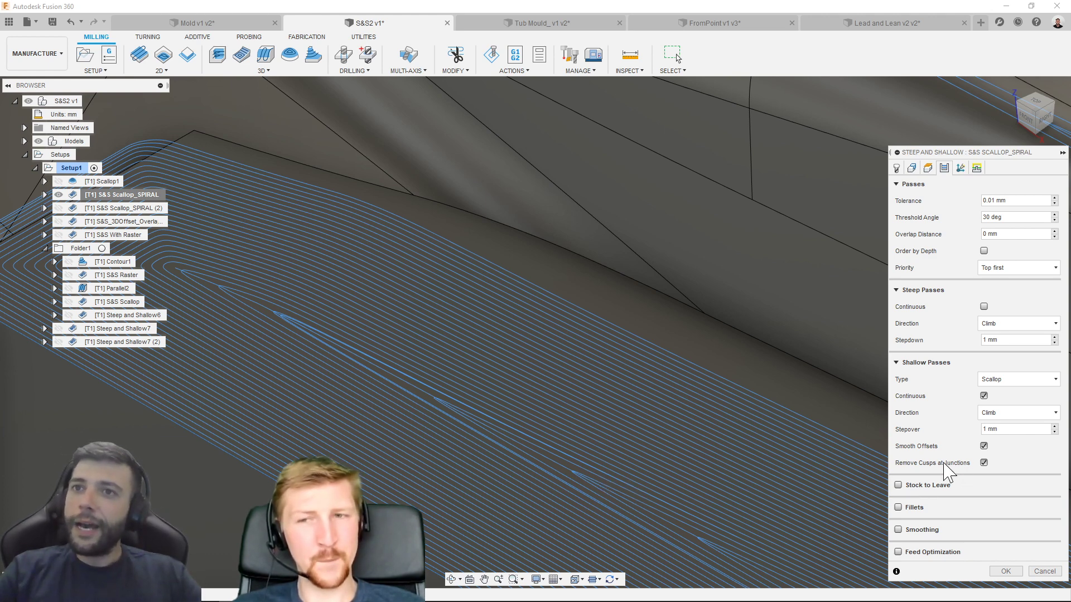
{"action": "mouse_move", "coordinate": [985, 467]}
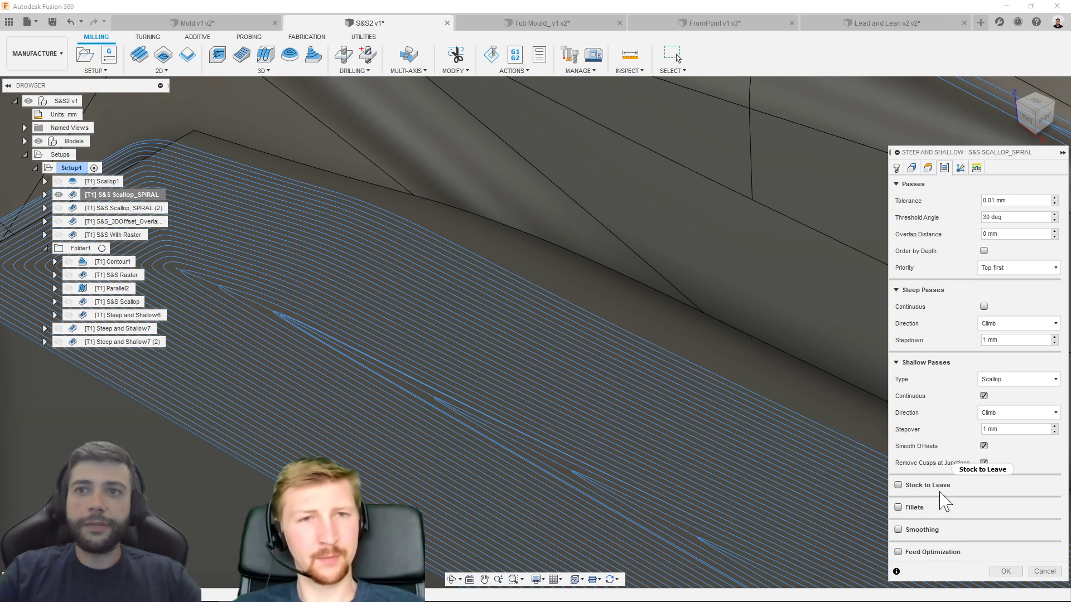
{"action": "mouse_move", "coordinate": [943, 492]}
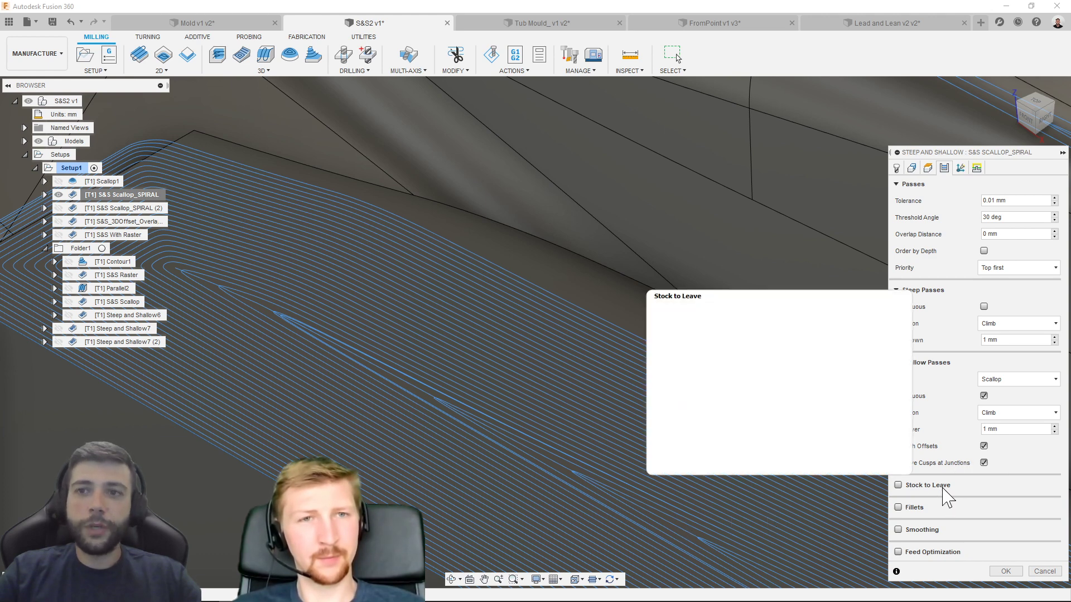
- Try Smoothing with the Evenly spaced points mode, switch it off again, and close the operation without changes
{"action": "left_click", "coordinate": [901, 528]}
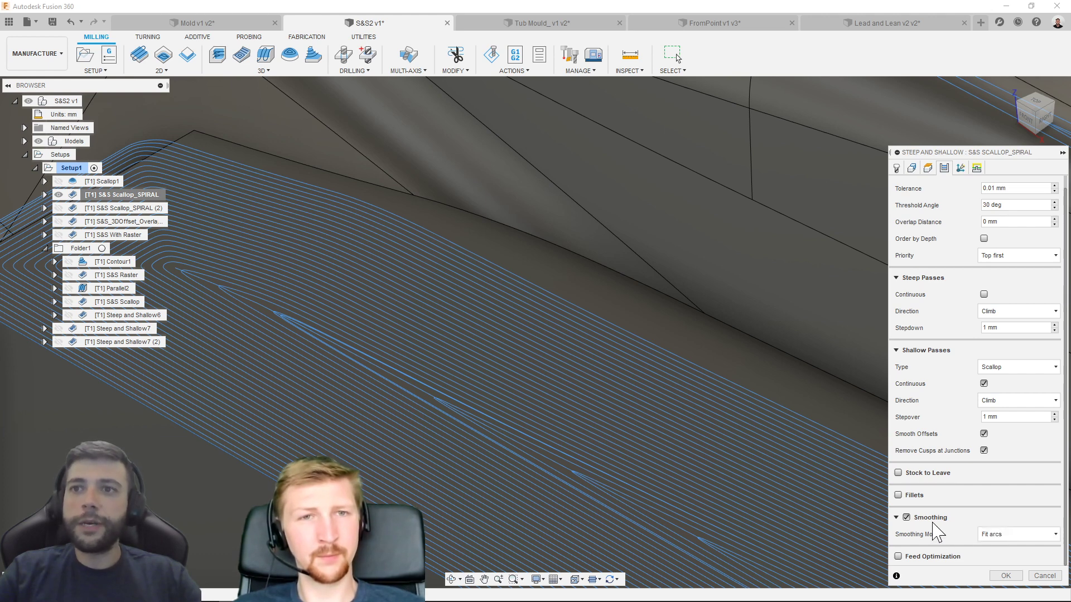
{"action": "left_click", "coordinate": [1011, 534]}
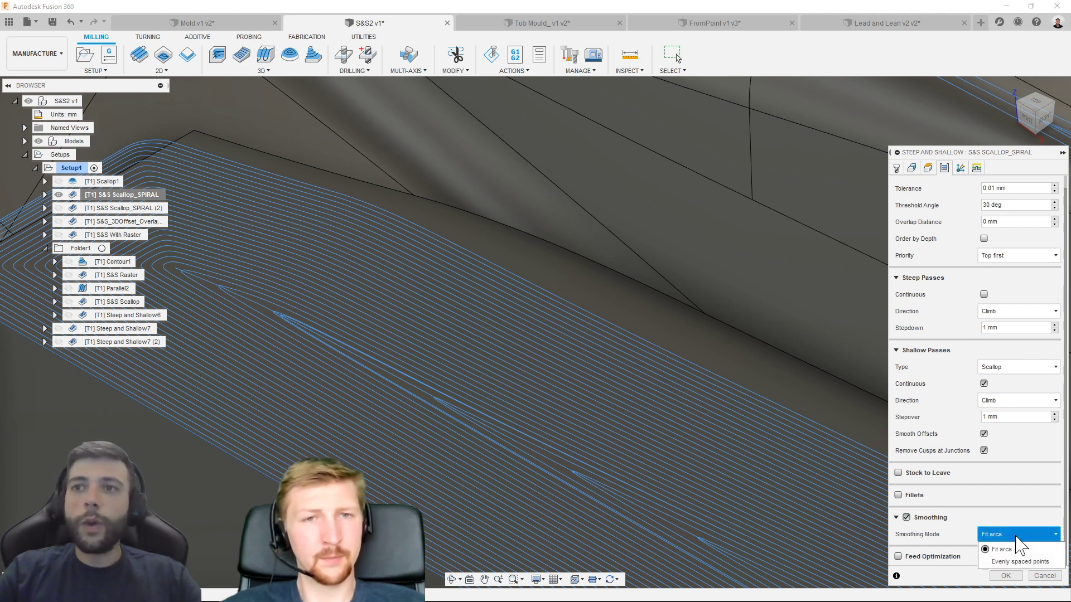
{"action": "left_click", "coordinate": [1027, 560]}
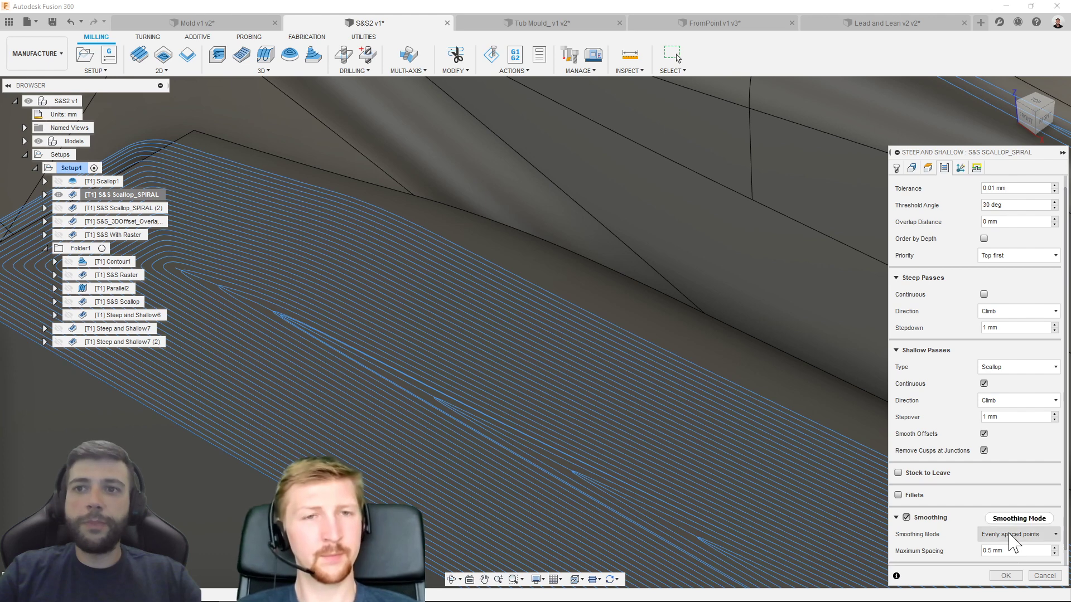
{"action": "scroll", "coordinate": [1015, 532], "scroll_direction": "down", "scroll_amount": 1}
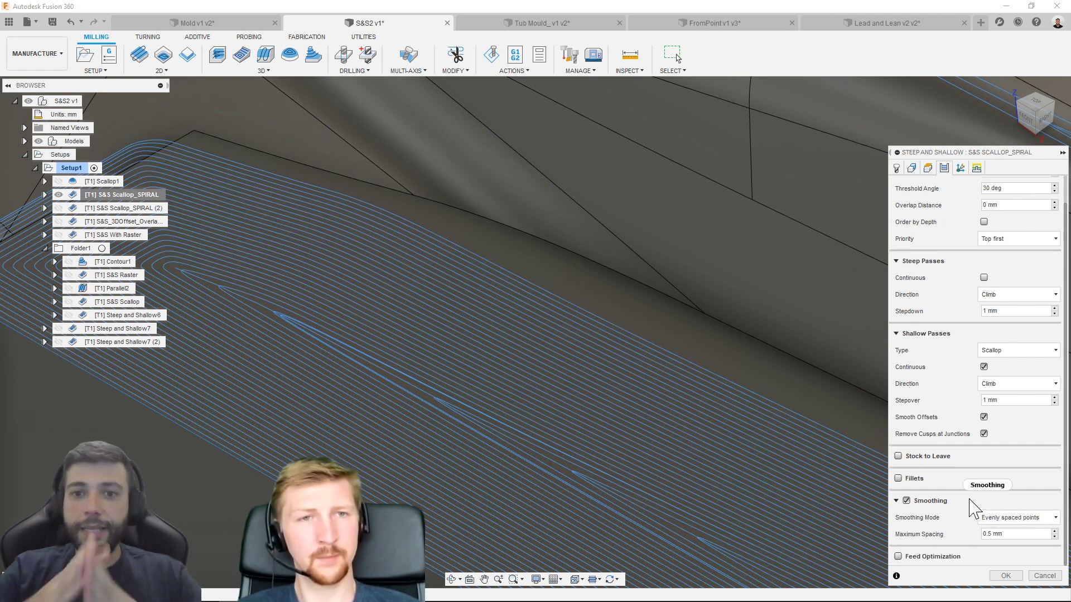
{"action": "mouse_move", "coordinate": [969, 500]}
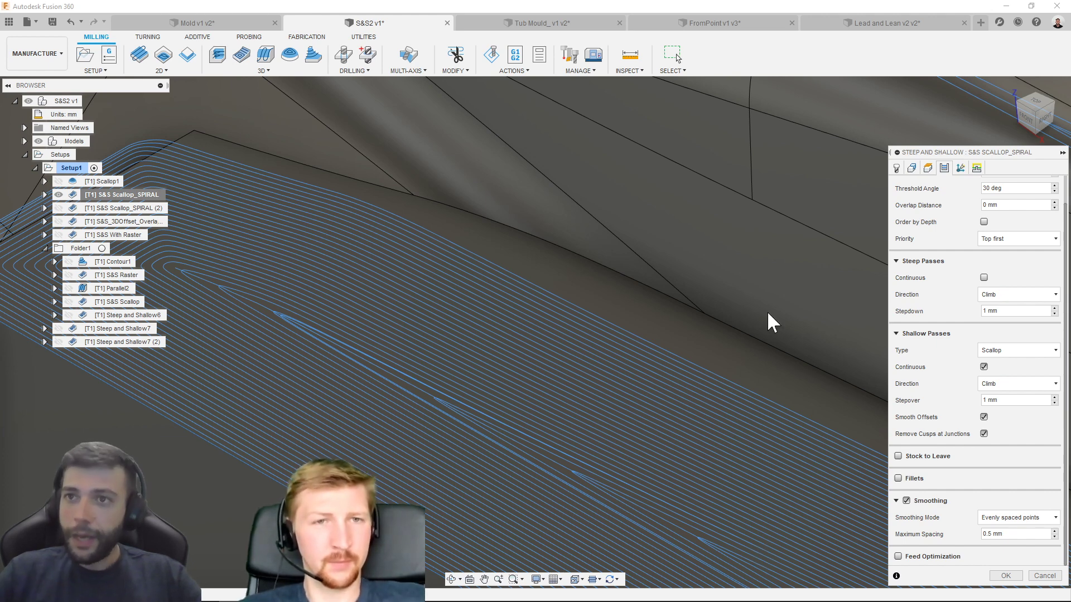
{"action": "left_click", "coordinate": [906, 500]}
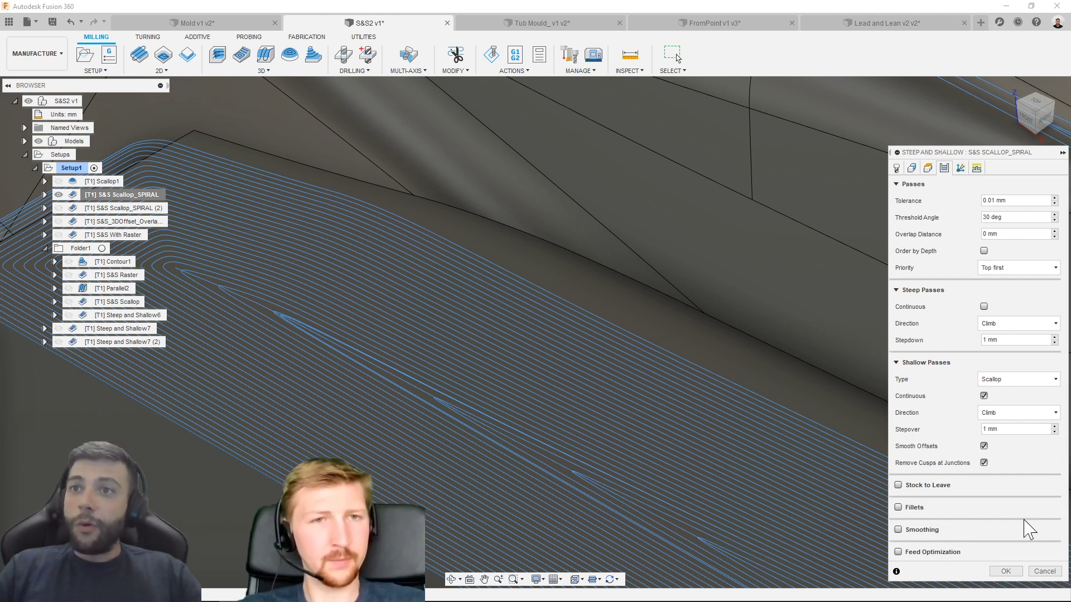
{"action": "left_click", "coordinate": [1044, 576]}
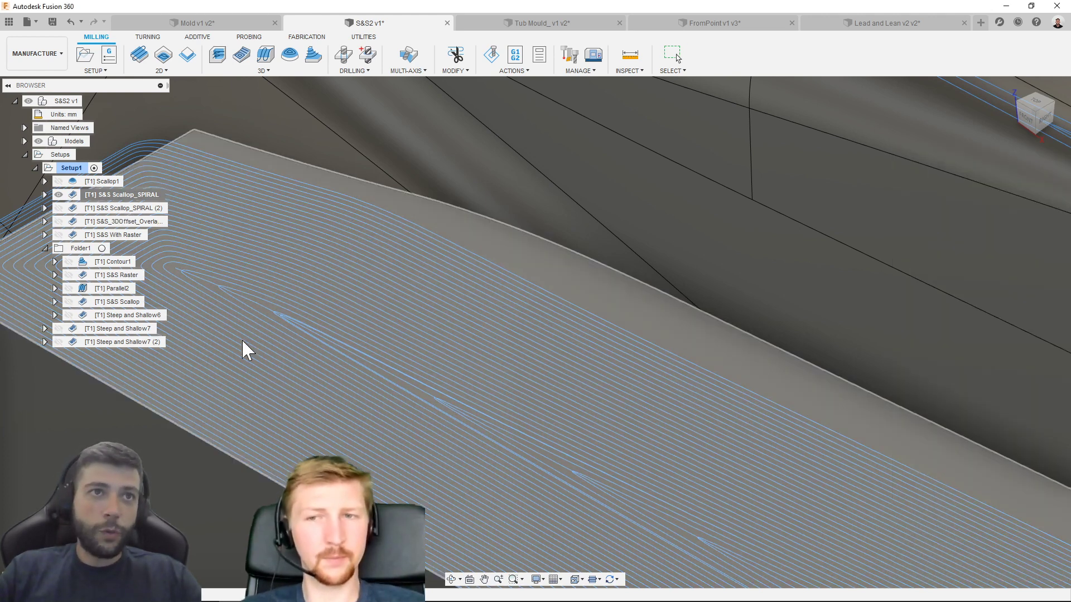
- Show the S&S With Raster toolpath over the whole part in place of the S&S Scallop_SPIRAL toolpath
{"action": "left_click", "coordinate": [242, 339]}
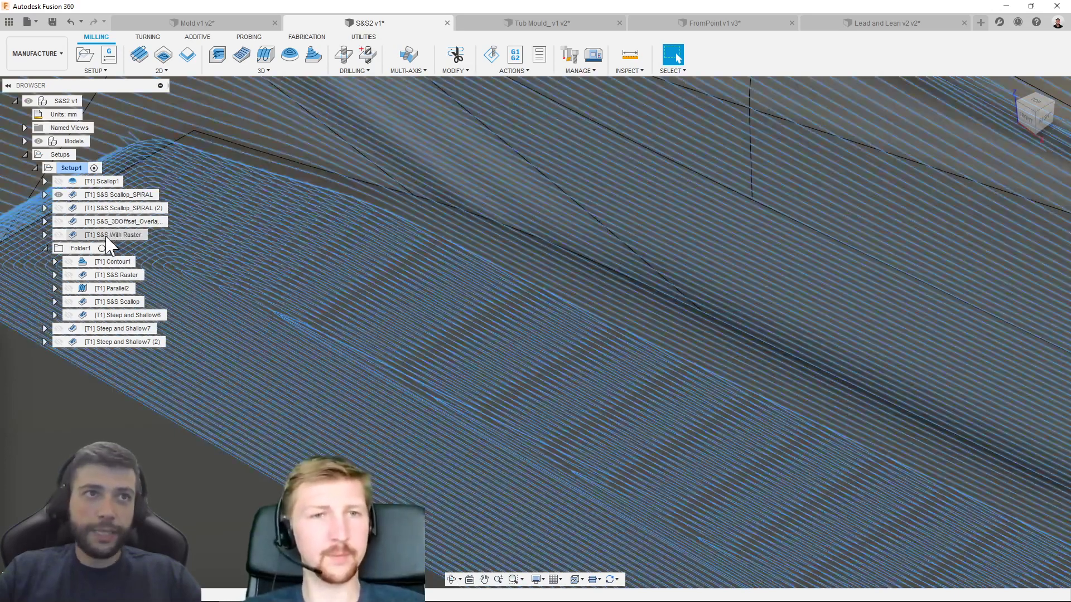
{"action": "left_click", "coordinate": [119, 235]}
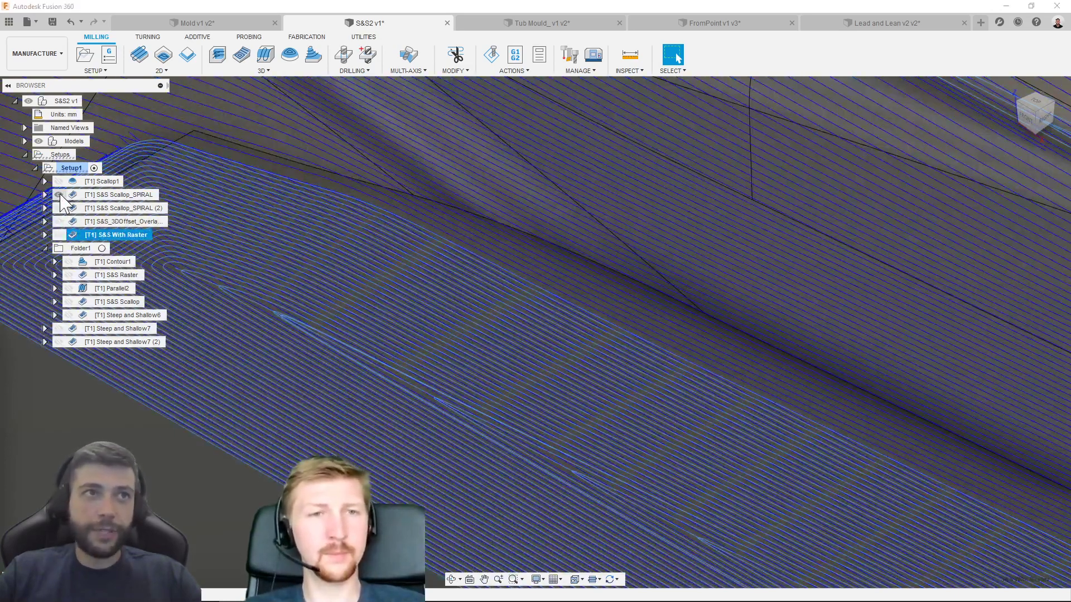
{"action": "left_click", "coordinate": [59, 195]}
{"action": "left_click", "coordinate": [58, 235]}
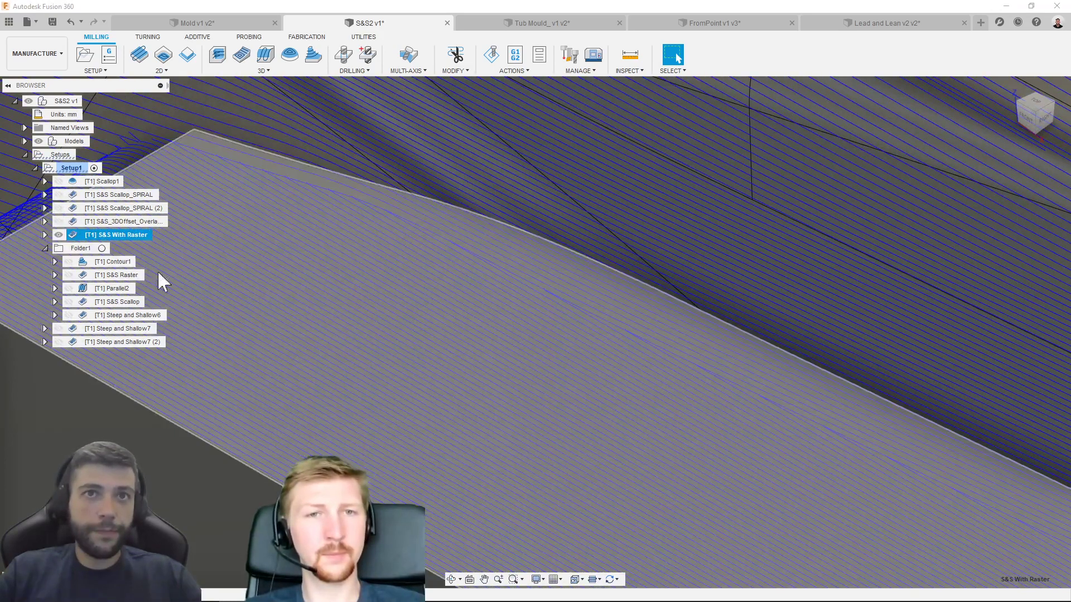
{"action": "scroll", "coordinate": [296, 317], "scroll_direction": "down", "scroll_amount": 10}
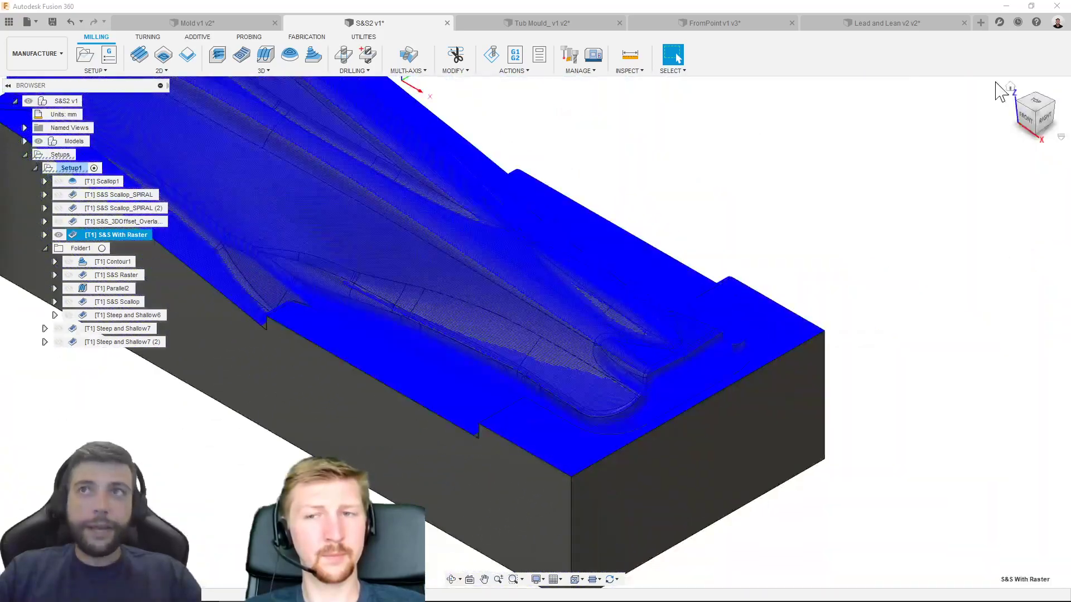
{"action": "left_click", "coordinate": [1010, 87]}
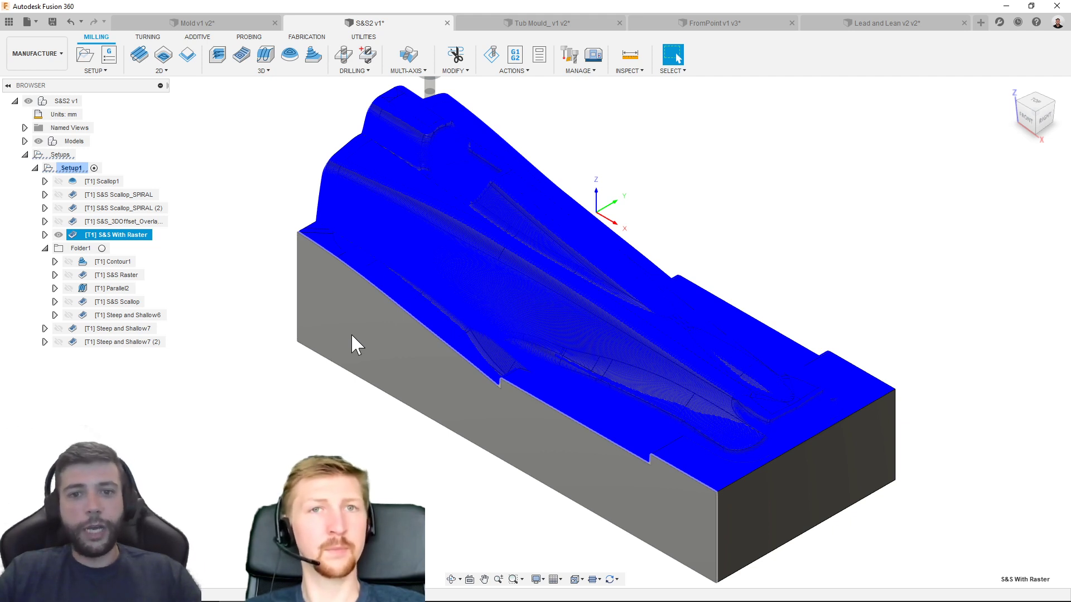
- Open S&S With Raster for editing and review its machining boundary and its steep and shallow passes settings
{"action": "right_click", "coordinate": [106, 235]}
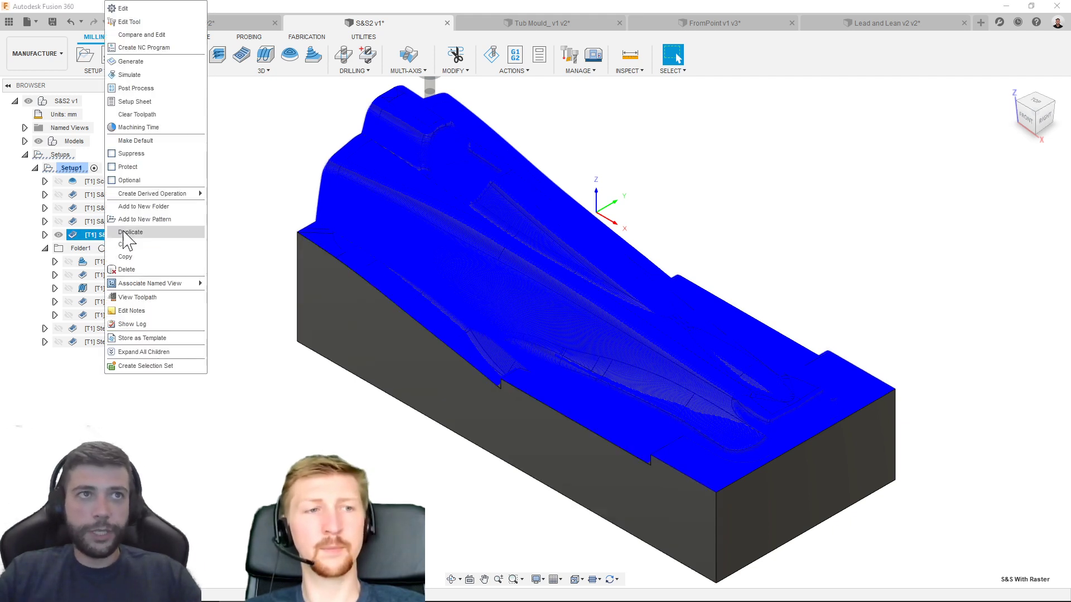
{"action": "left_click", "coordinate": [131, 15]}
{"action": "left_click", "coordinate": [919, 170]}
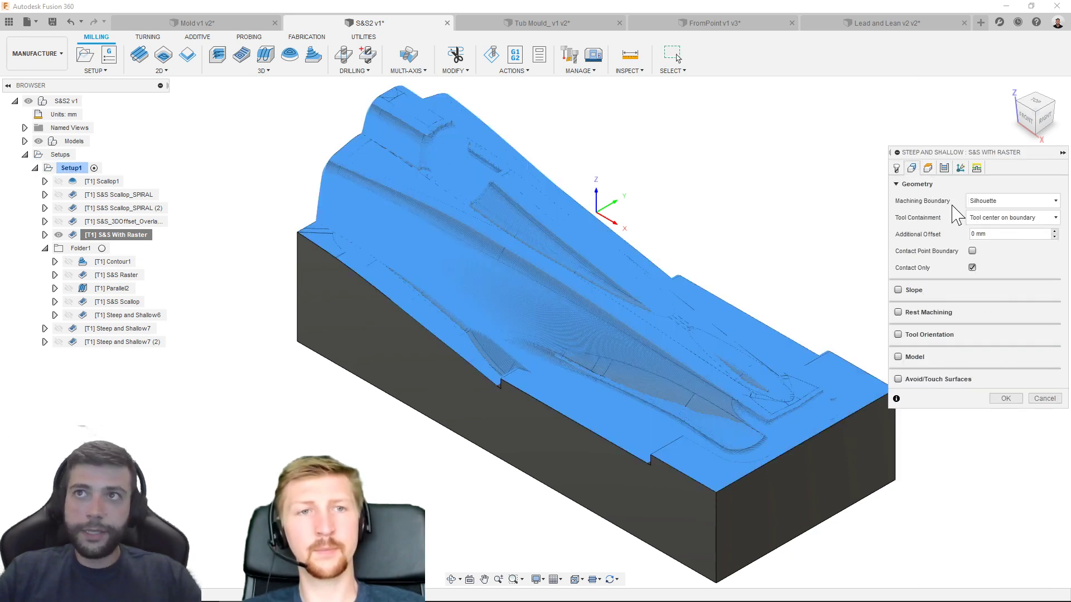
{"action": "left_click", "coordinate": [944, 168]}
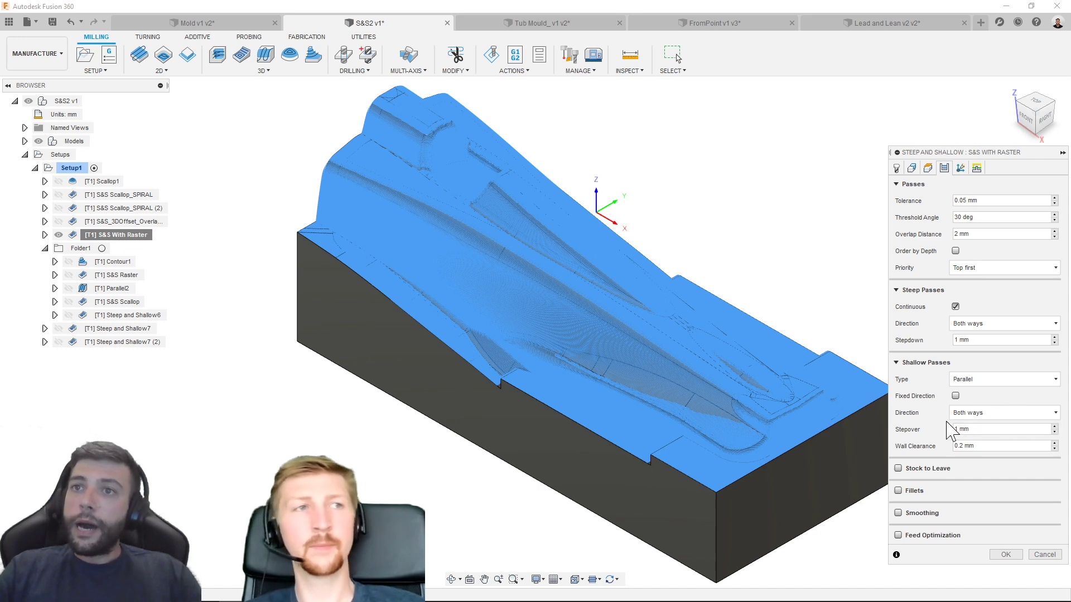
- Try Scallop as the shallow passes type, return it to Parallel, and switch Fixed Direction on and off again
{"action": "left_click", "coordinate": [976, 381]}
{"action": "left_click", "coordinate": [984, 397]}
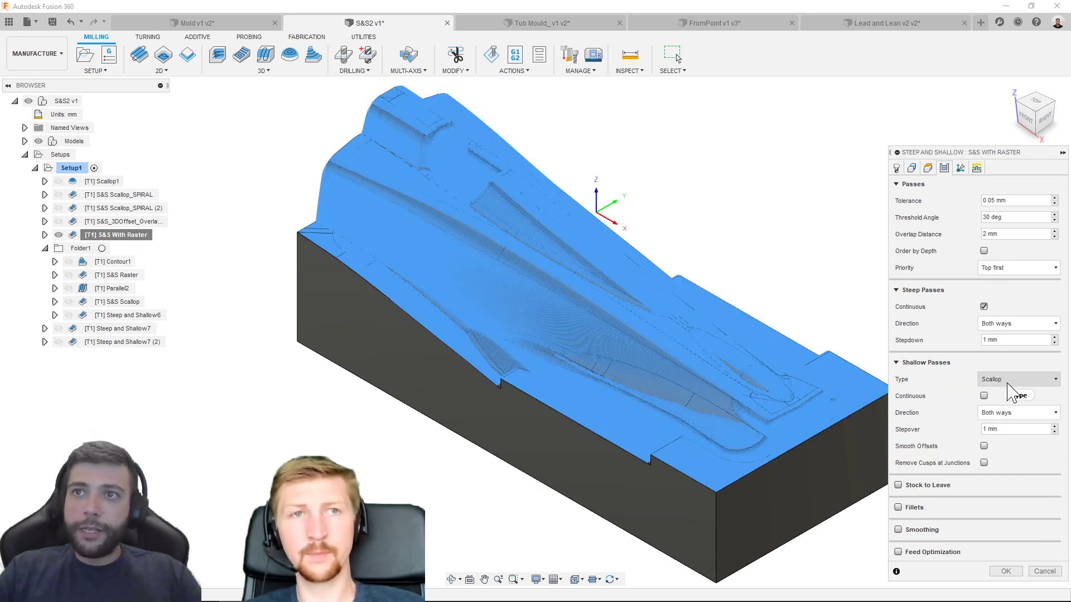
{"action": "left_click", "coordinate": [1004, 379]}
{"action": "left_click", "coordinate": [1004, 406]}
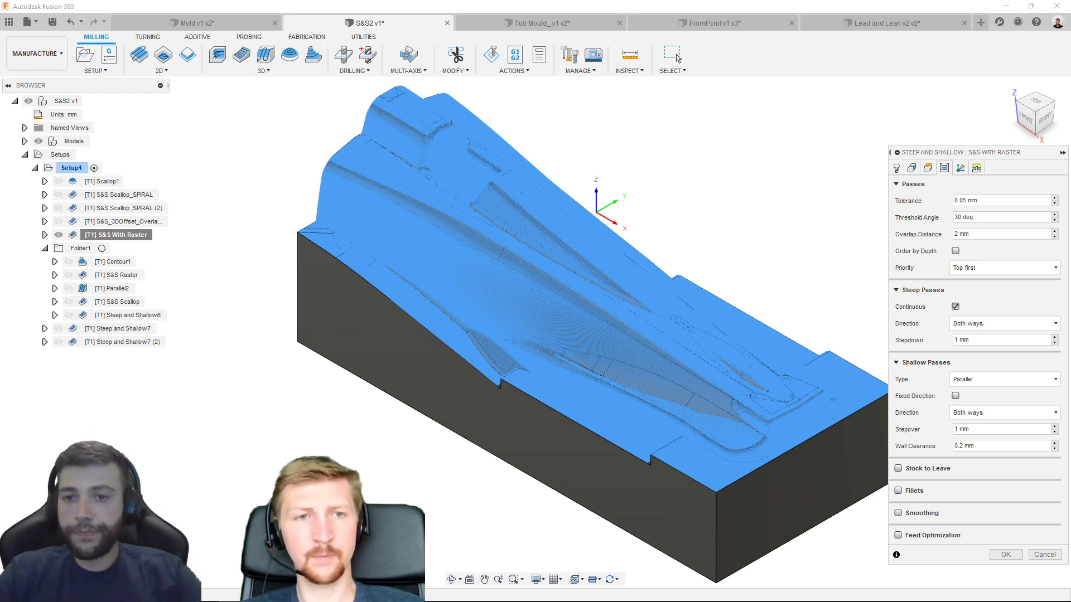
{"action": "left_click", "coordinate": [955, 396]}
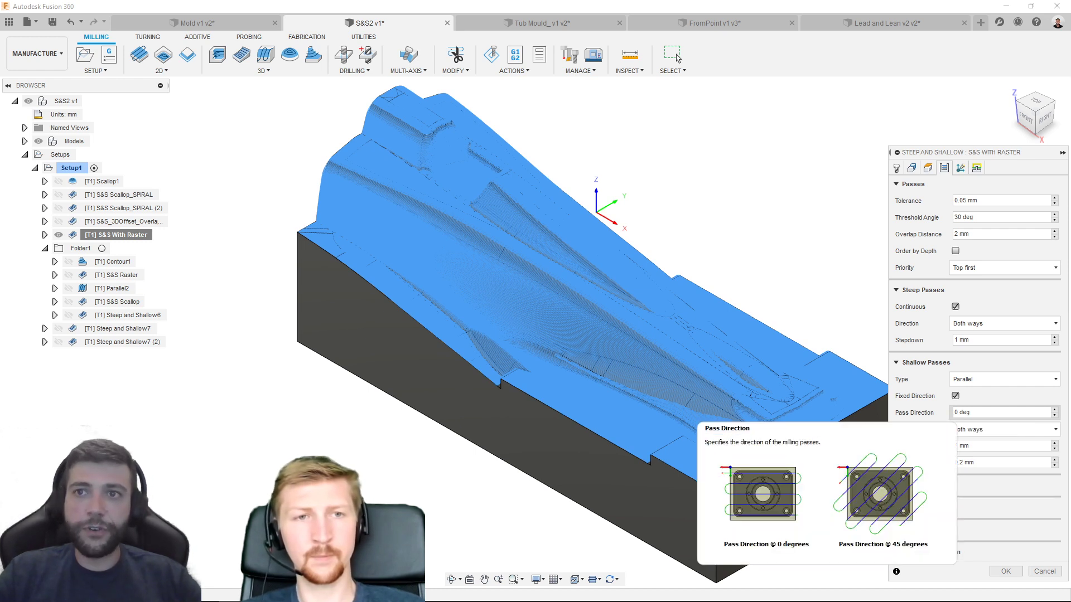
{"action": "left_click", "coordinate": [956, 395]}
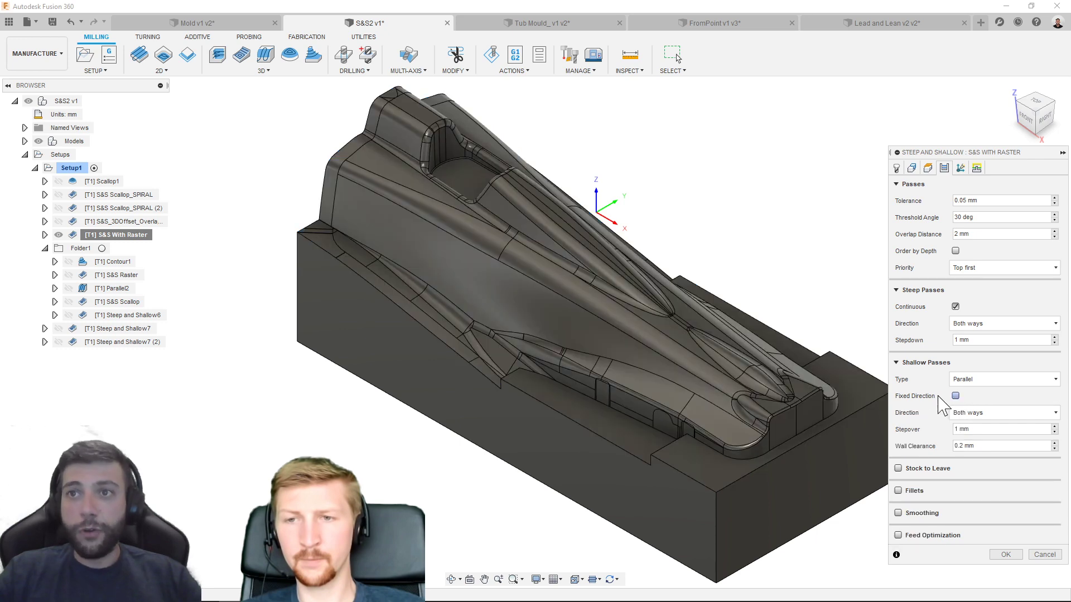
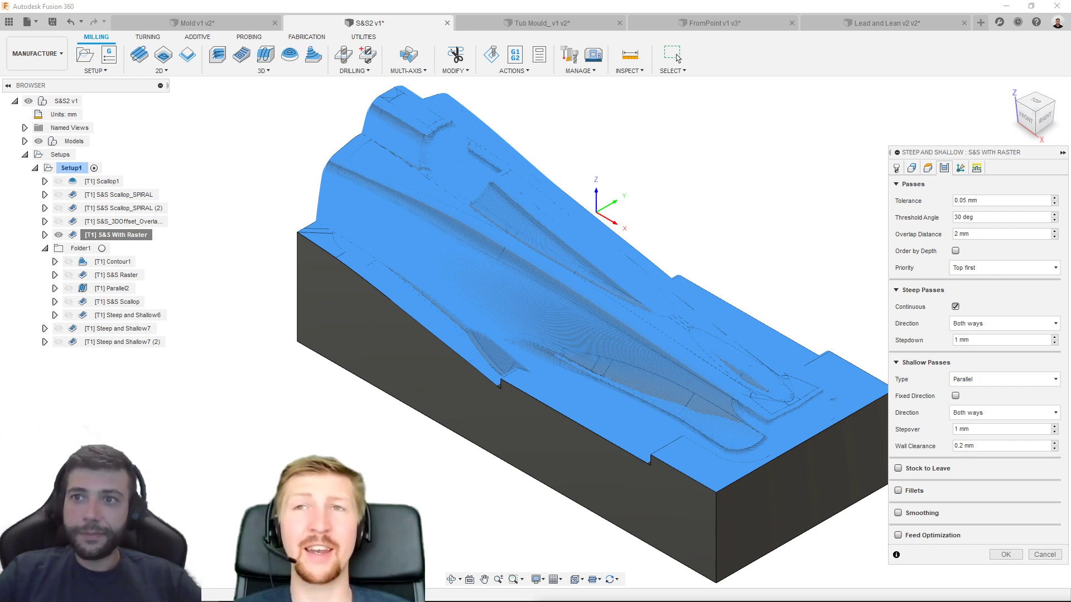
- Close the S&S With Raster operation without changes and hide its toolpath
{"action": "left_click", "coordinate": [1044, 555]}
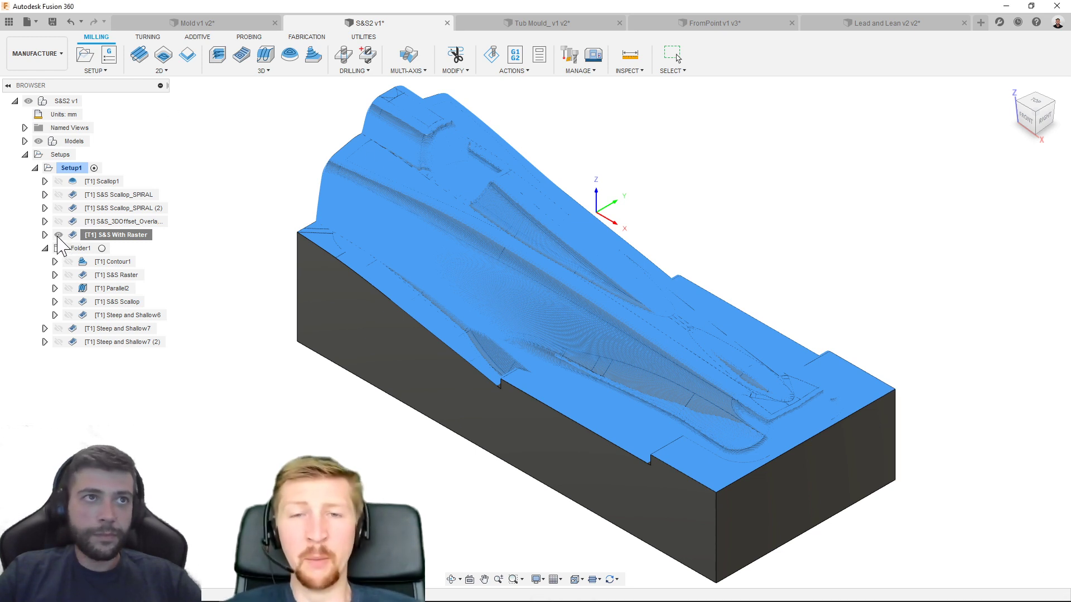
{"action": "key", "text": "Escape"}
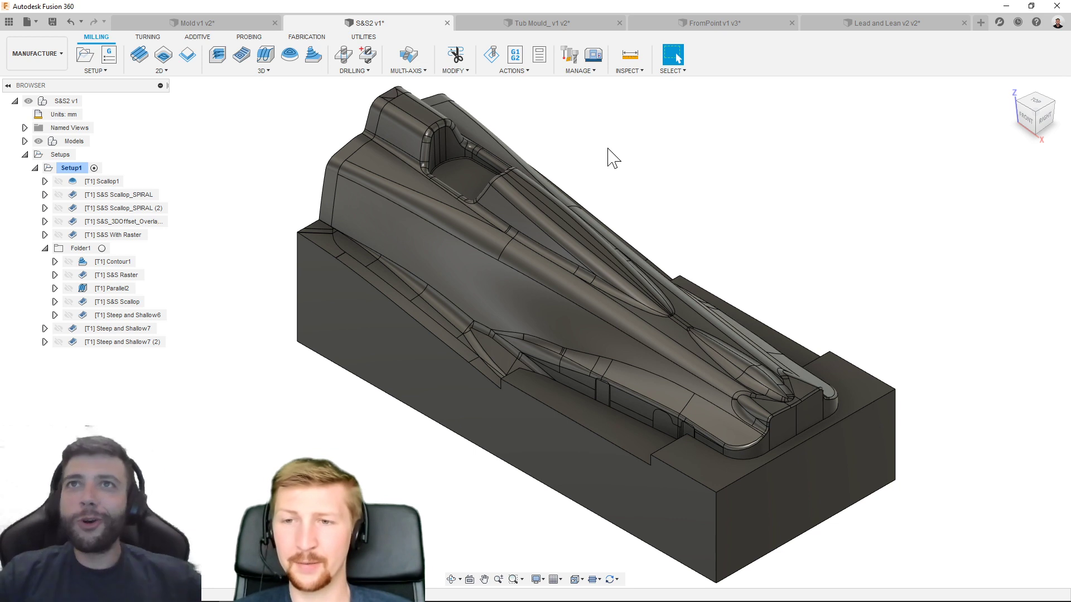
- Switch to the Mold v1 document and open Steep and Shallow1 for editing at its tool axis settings
{"action": "left_click", "coordinate": [223, 25]}
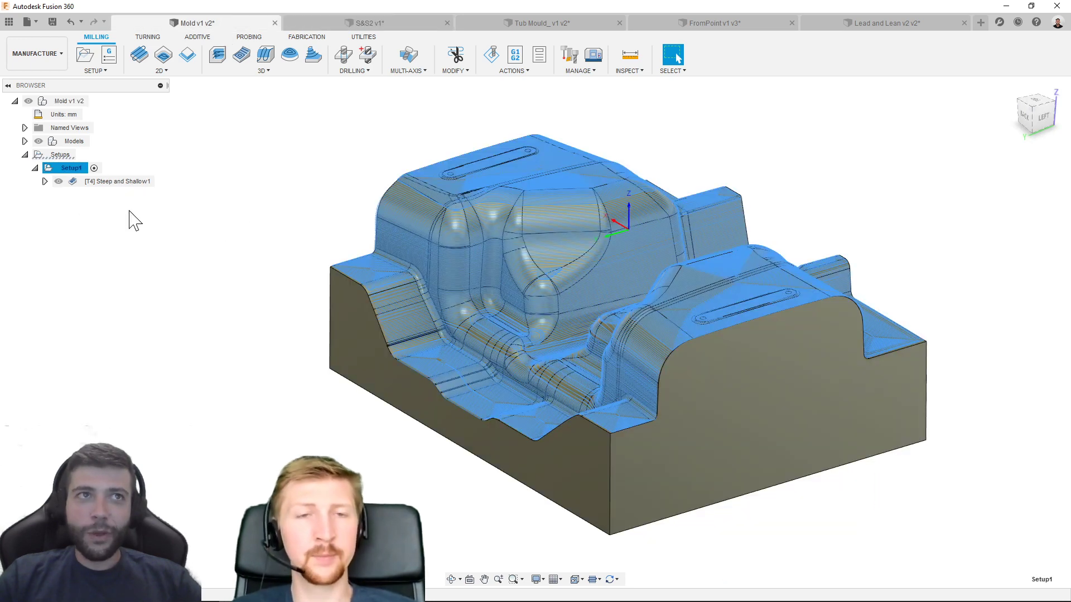
{"action": "right_click", "coordinate": [100, 183]}
{"action": "left_click", "coordinate": [195, 198]}
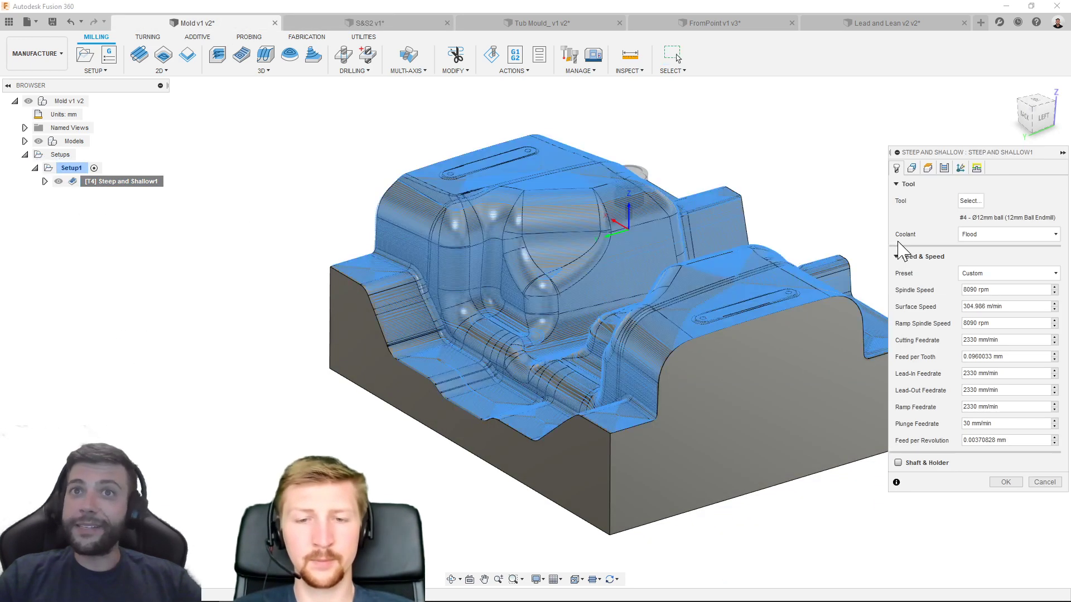
{"action": "left_click_drag", "start_coordinate": [798, 234], "coordinate": [701, 241]}
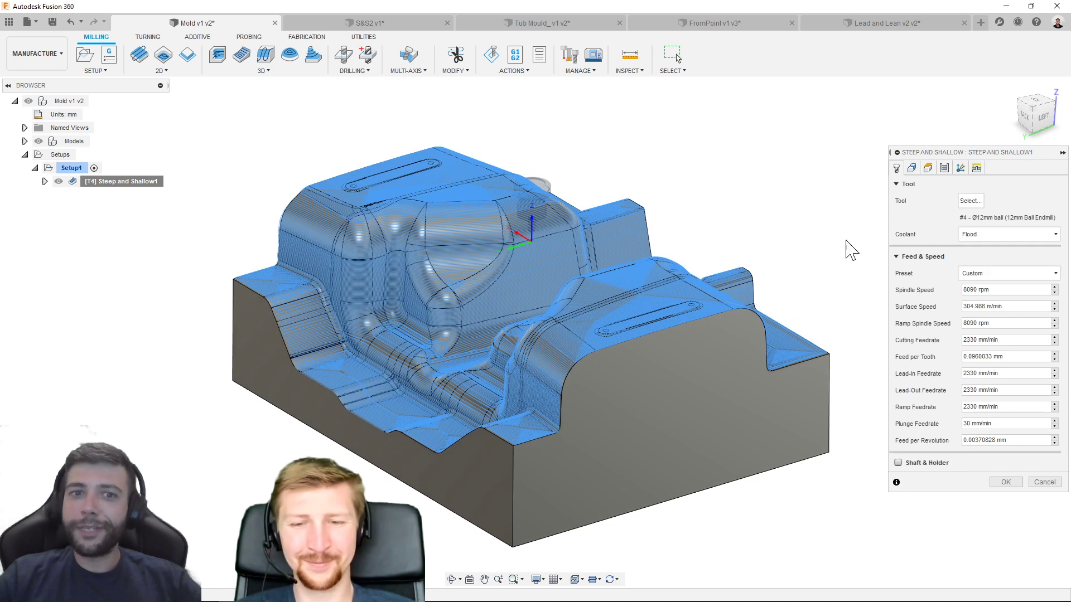
{"action": "left_click", "coordinate": [959, 169]}
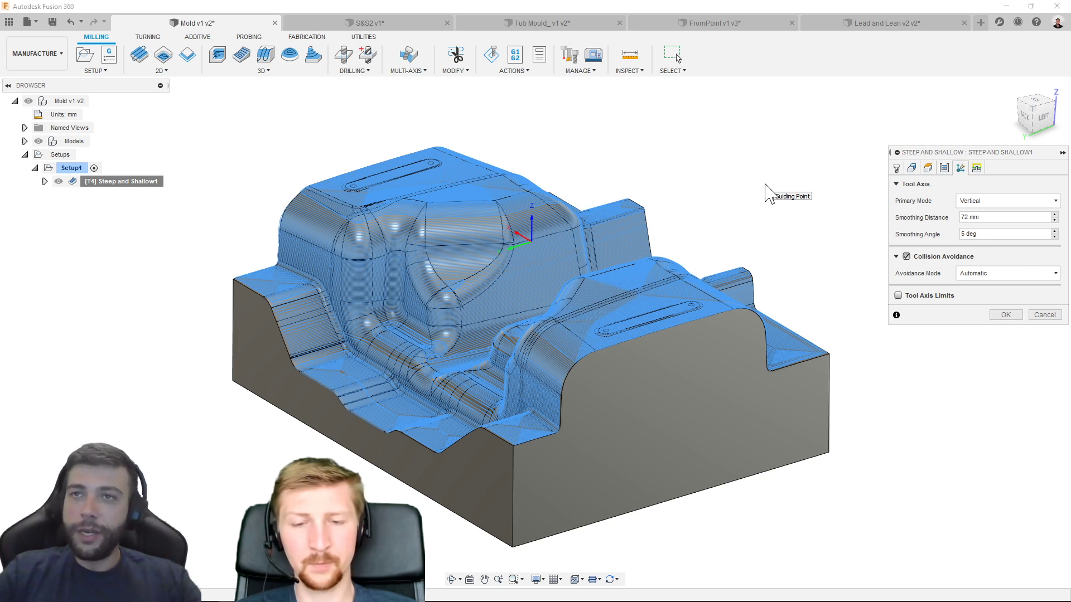
- Review the primary modes offered for the tool axis, from Lead and lean to To curve, keeping Vertical
{"action": "left_click", "coordinate": [1010, 200]}
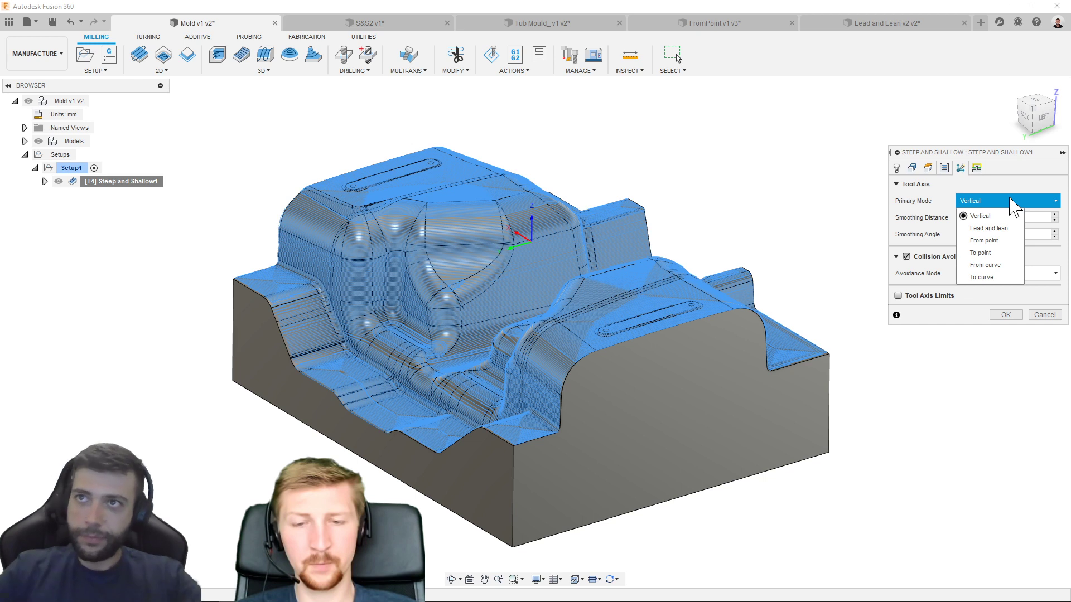
{"action": "left_click", "coordinate": [1003, 201]}
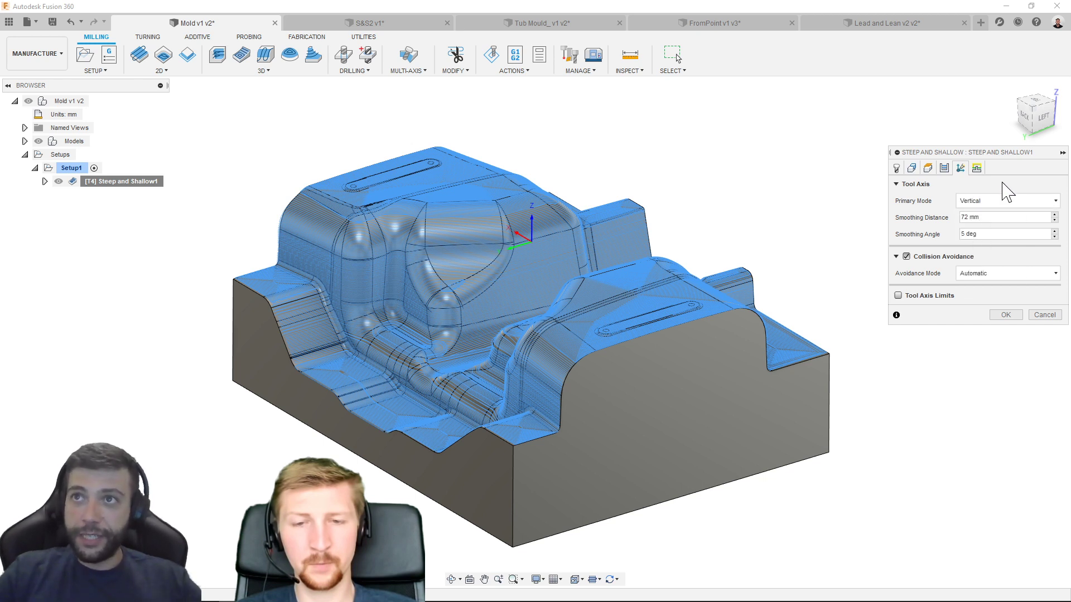
{"action": "left_click", "coordinate": [1006, 200]}
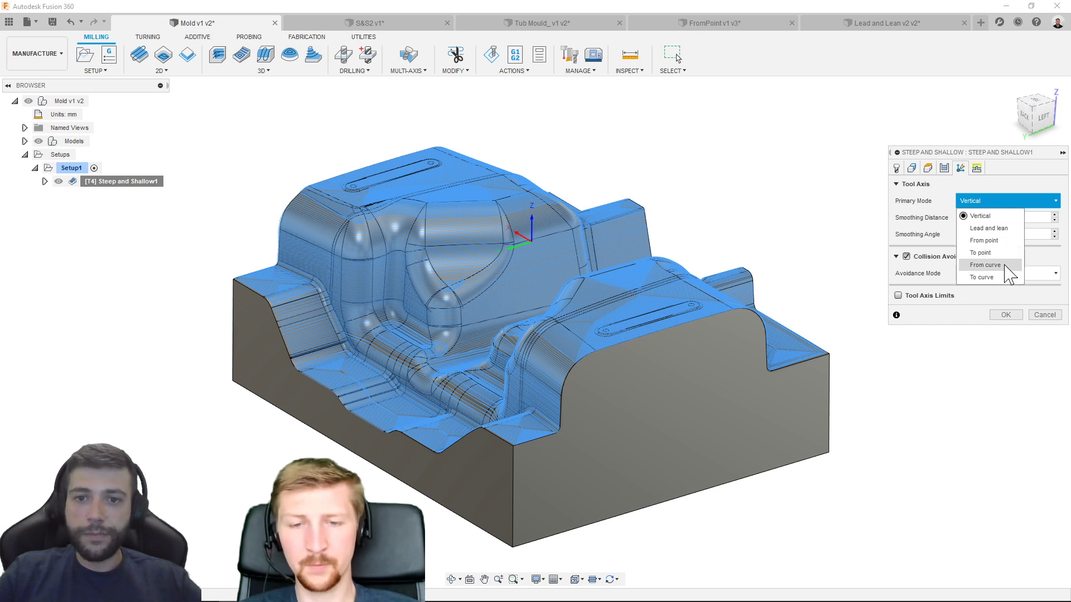
{"action": "left_click", "coordinate": [1015, 208]}
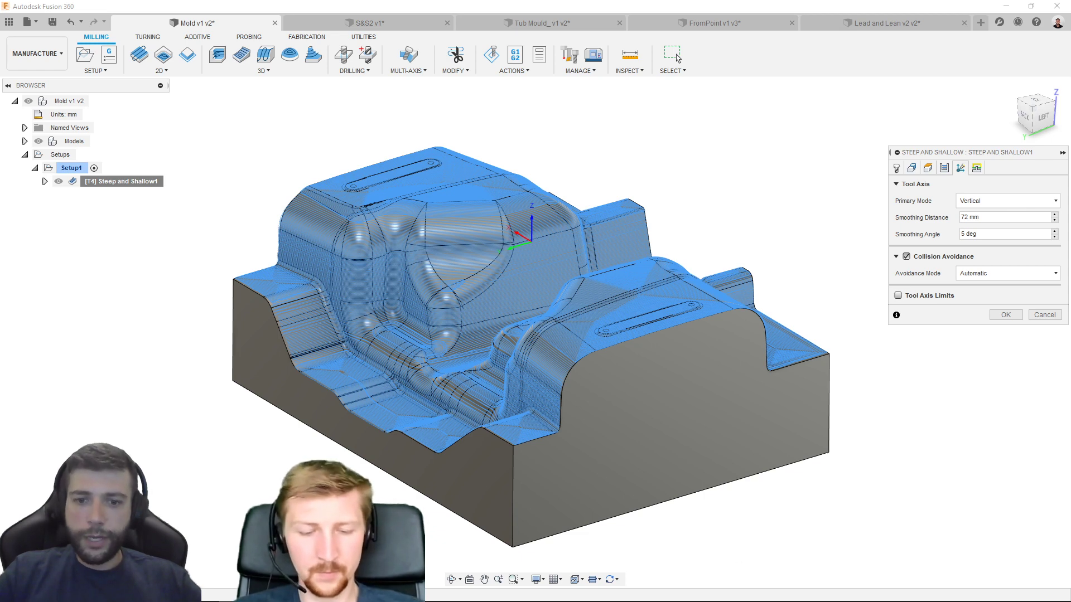
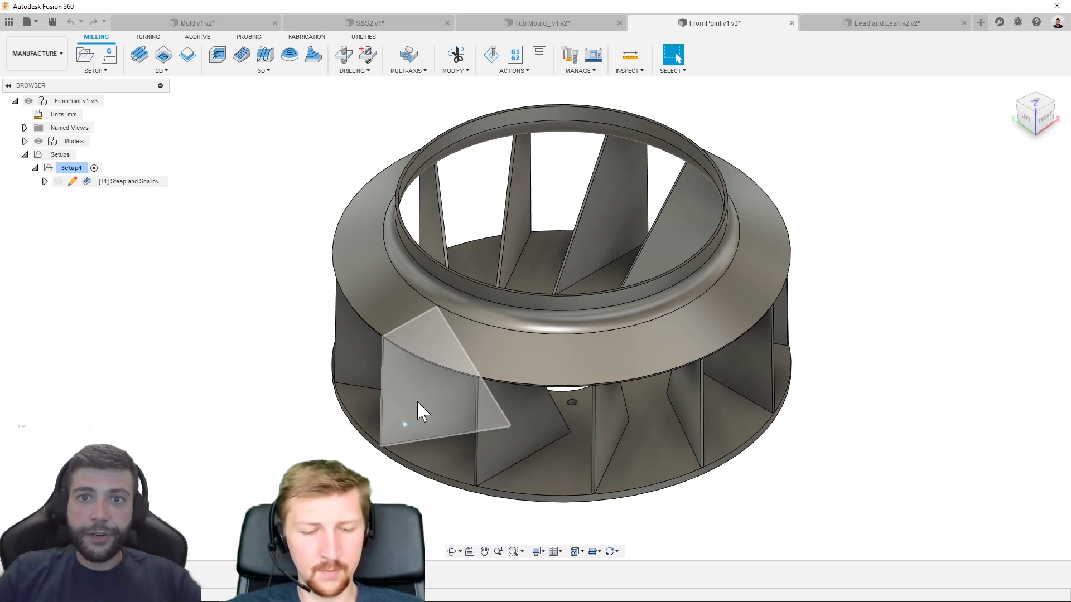
- Inspect the guiding point and fan blades in FromPoint v1, and open Steep and Shallow1 (5) for editing
{"action": "left_click", "coordinate": [1035, 120]}
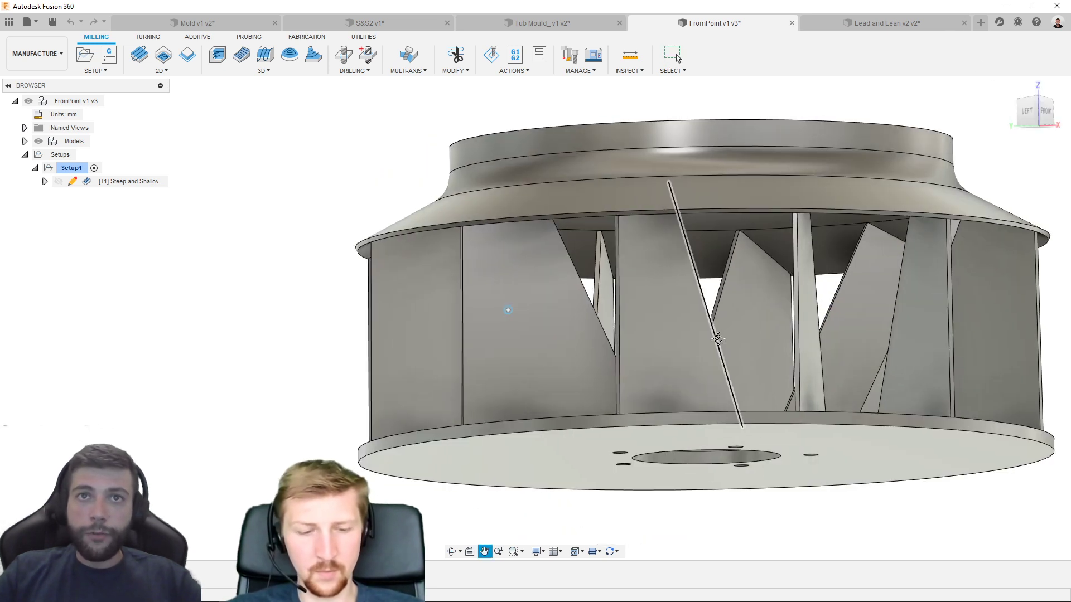
{"action": "middle_click_drag", "start_coordinate": [714, 338], "coordinate": [353, 397]}
{"action": "middle_click_drag", "start_coordinate": [618, 405], "coordinate": [661, 357], "text": "shift"}
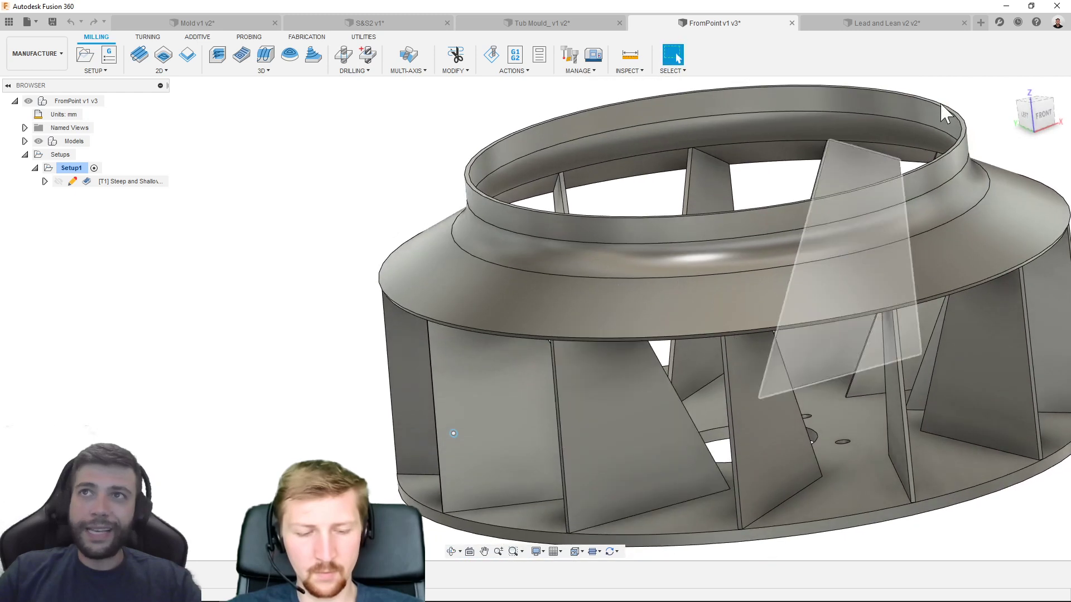
{"action": "left_click", "coordinate": [1011, 88]}
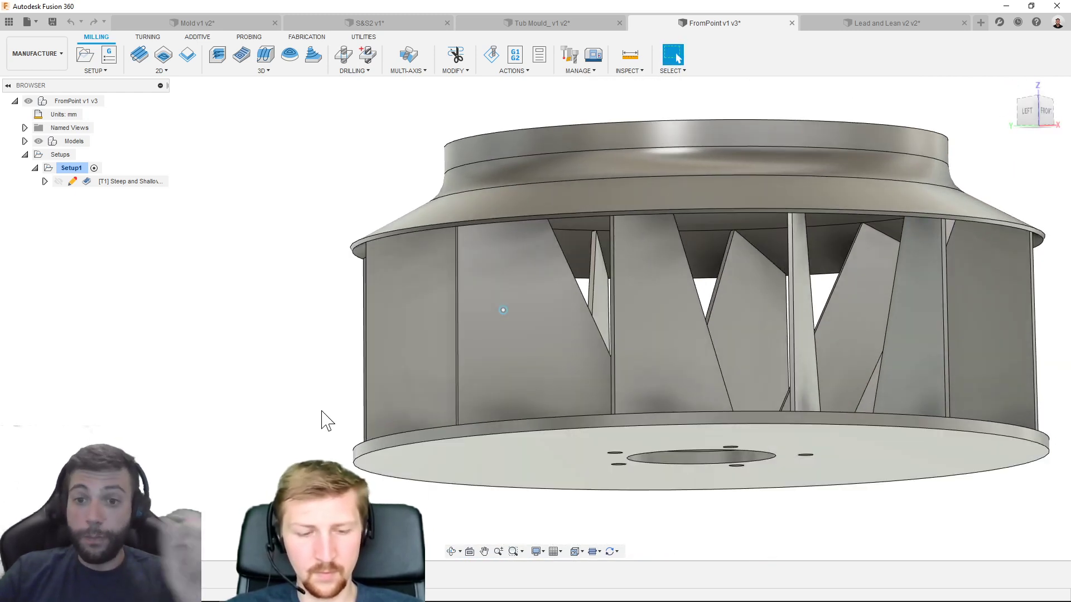
{"action": "left_click", "coordinate": [127, 184]}
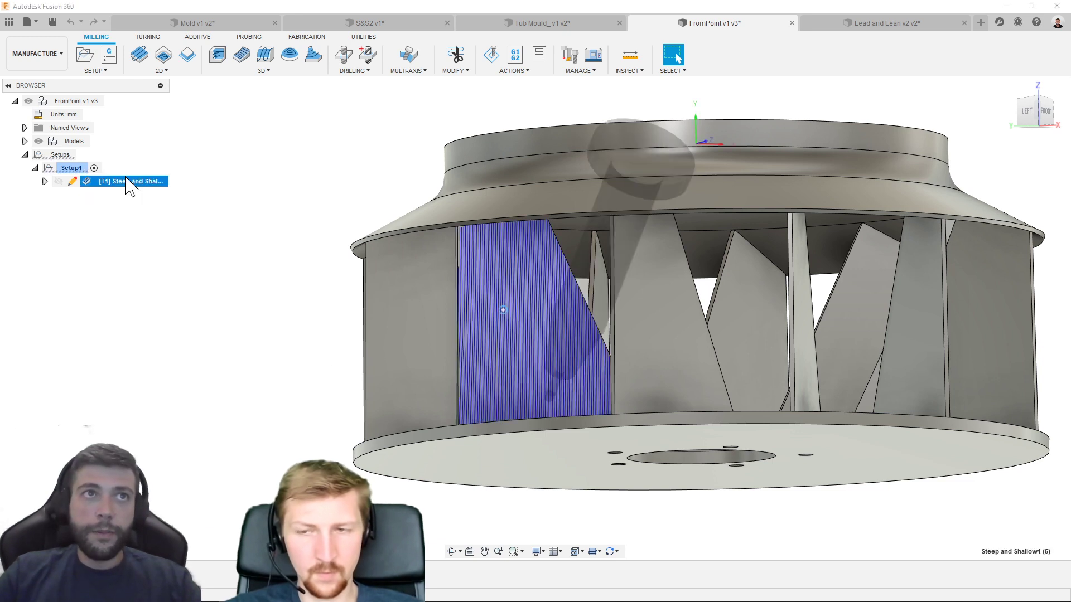
{"action": "right_click", "coordinate": [130, 184]}
{"action": "left_click", "coordinate": [158, 185]}
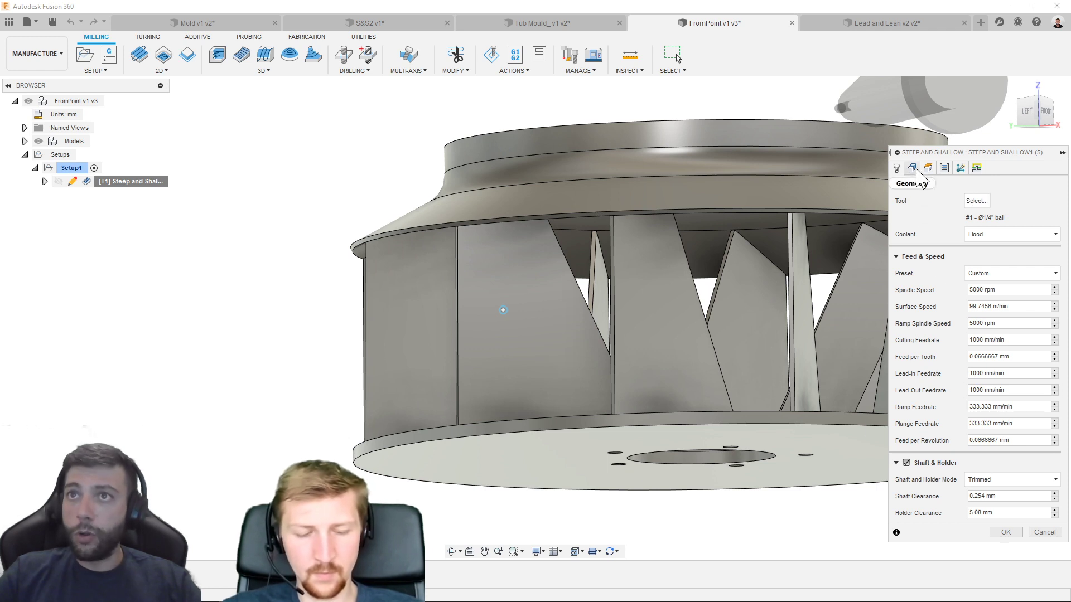
- Review the operation's geometry, passes and From point tool axis settings, and close it without changes
{"action": "left_click", "coordinate": [914, 169]}
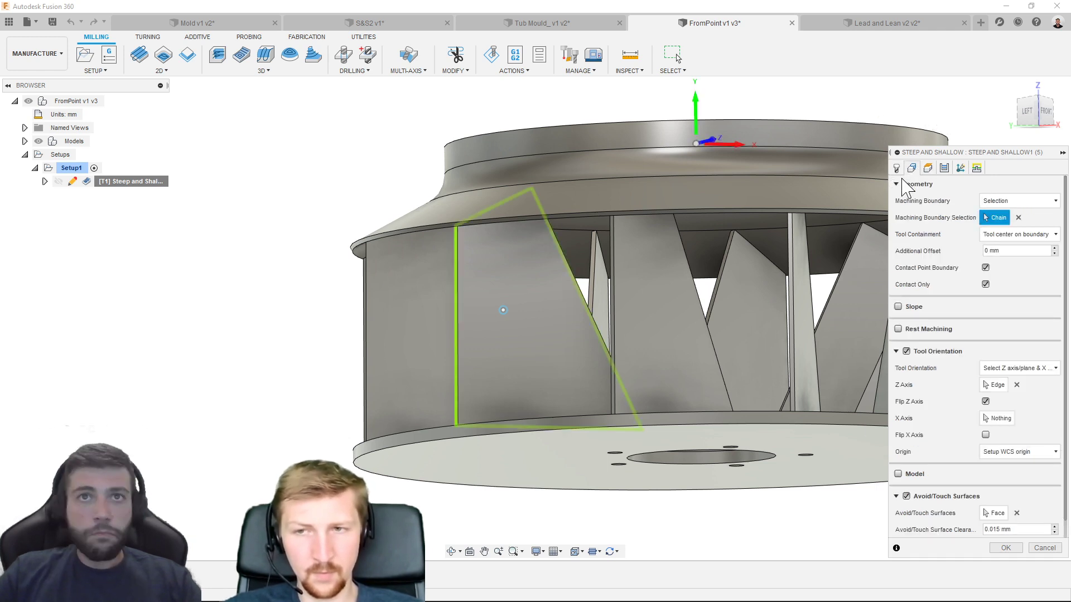
{"action": "left_click", "coordinate": [944, 169]}
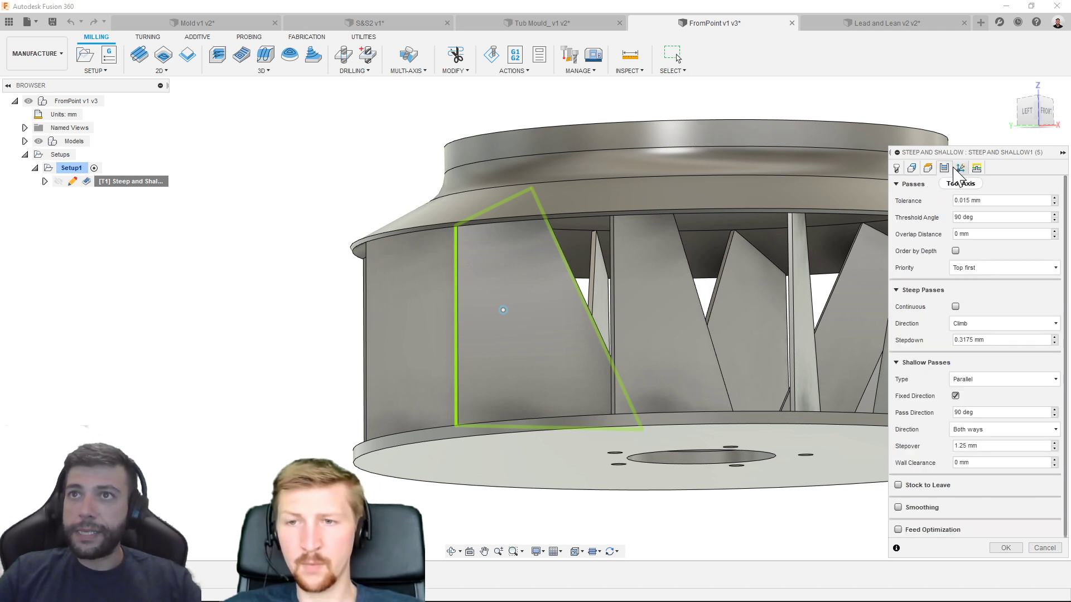
{"action": "left_click", "coordinate": [960, 168]}
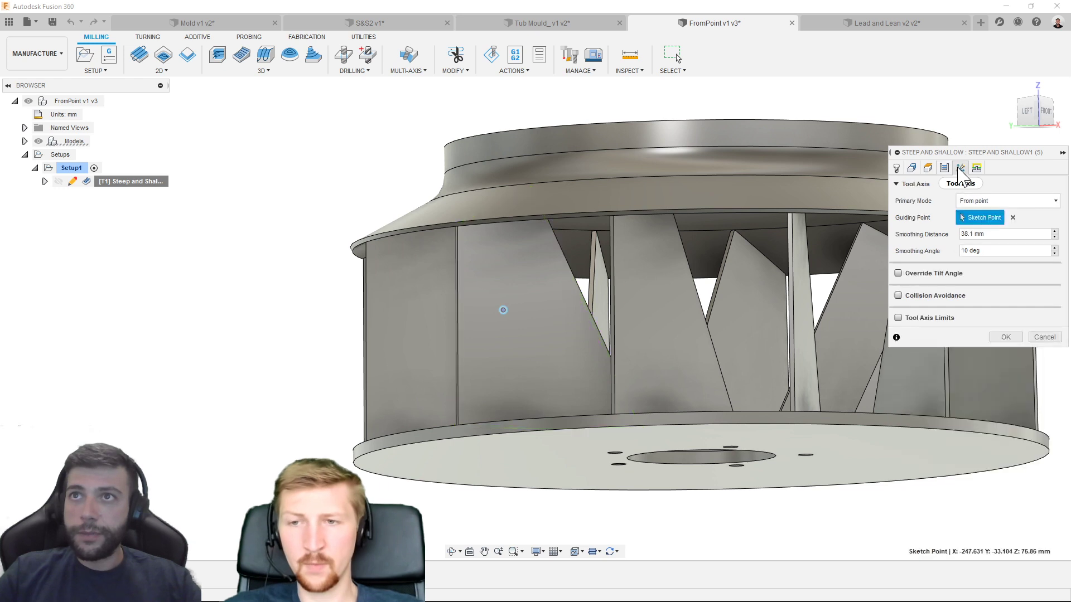
{"action": "left_click", "coordinate": [944, 168]}
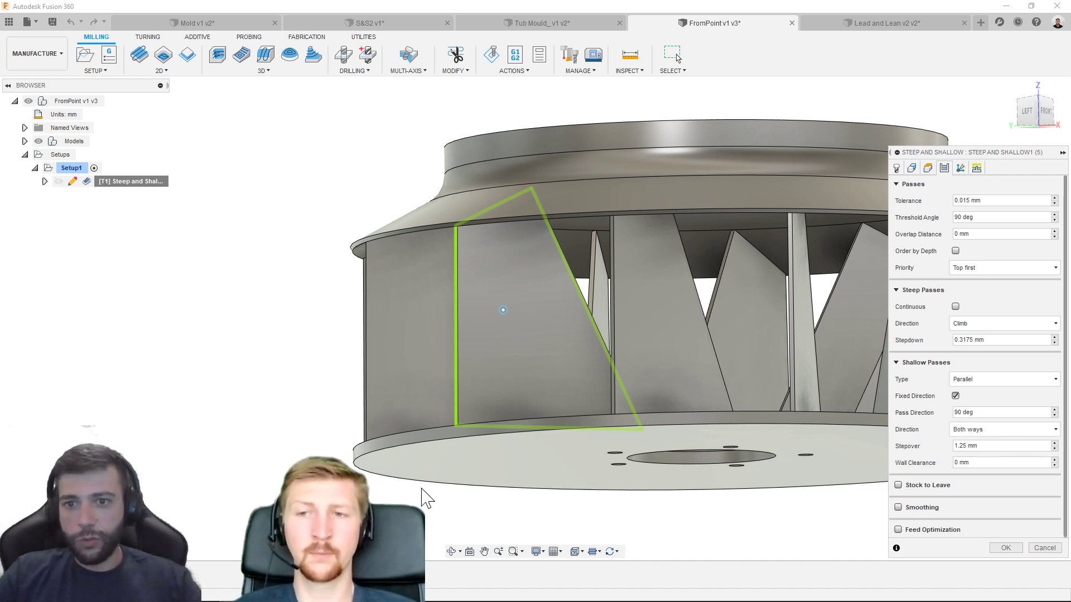
{"action": "left_click", "coordinate": [1038, 547]}
- Simulate the Steep and Shallow1 (5) toolpath on the blade face at a faster playback speed, and close the simulation
{"action": "left_click", "coordinate": [122, 186]}
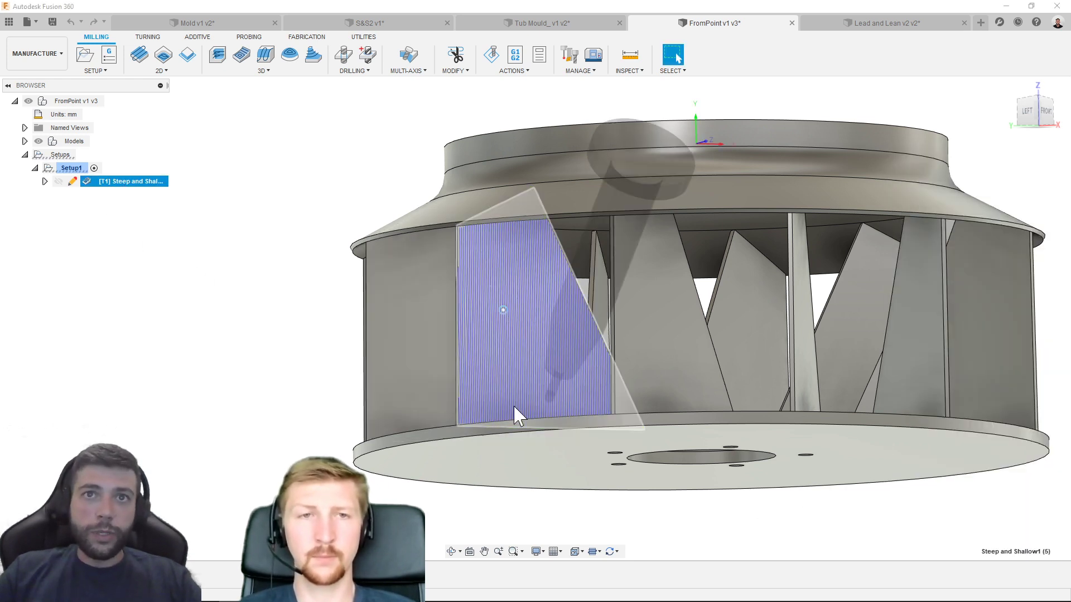
{"action": "right_click", "coordinate": [124, 185]}
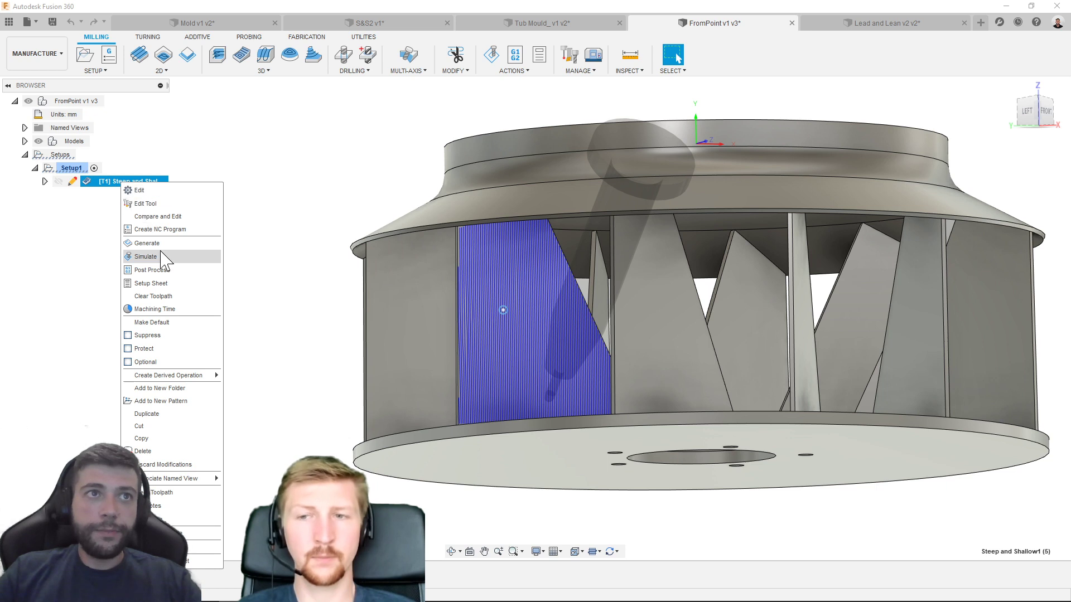
{"action": "left_click", "coordinate": [146, 256]}
{"action": "left_click", "coordinate": [536, 508]}
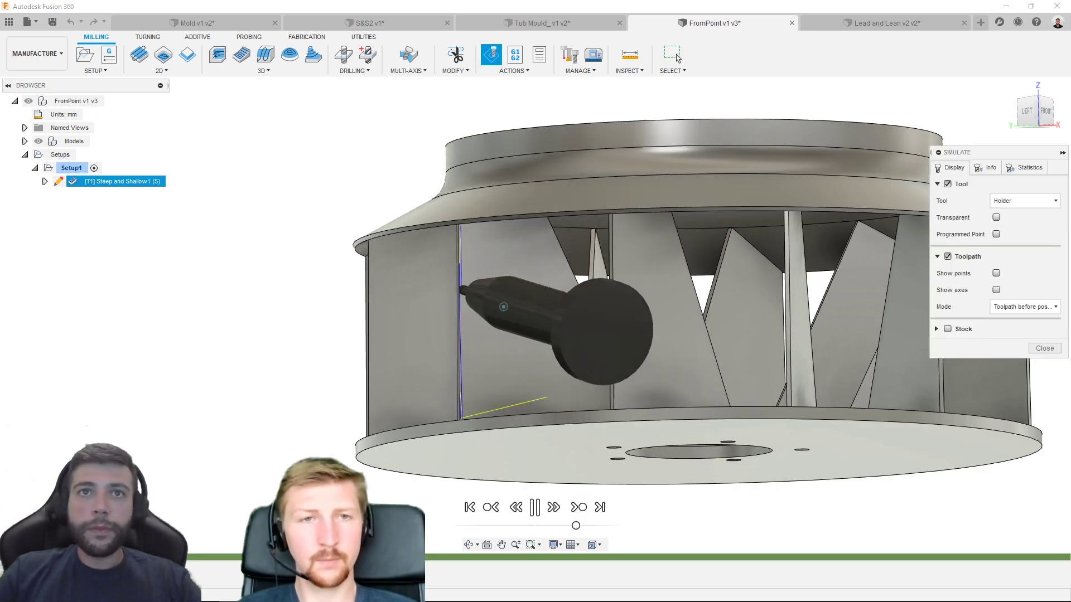
{"action": "left_click_drag", "start_coordinate": [576, 525], "coordinate": [582, 526]}
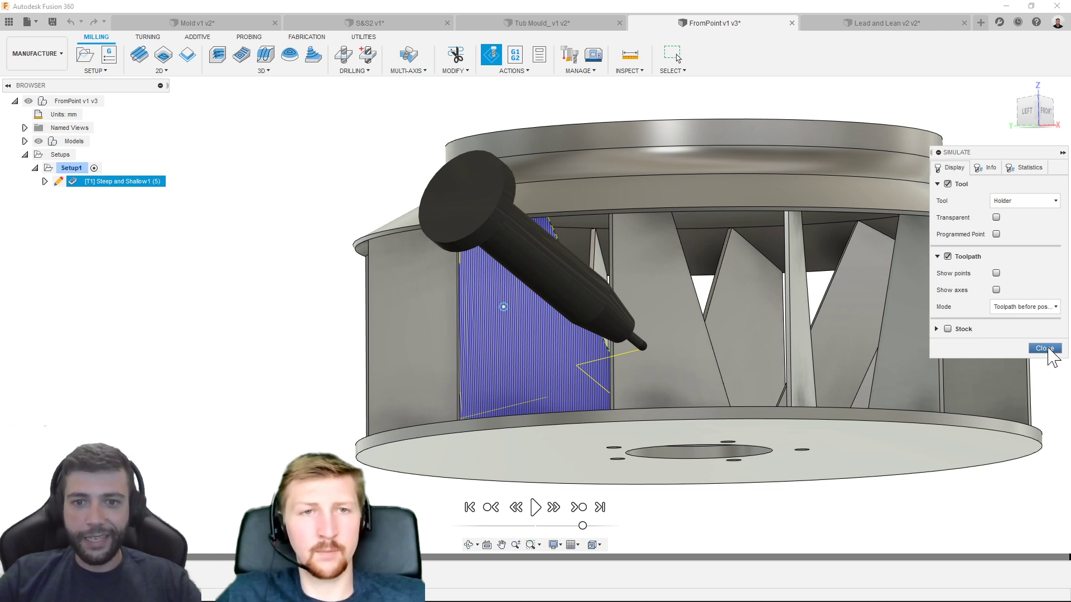
{"action": "left_click", "coordinate": [1044, 348]}
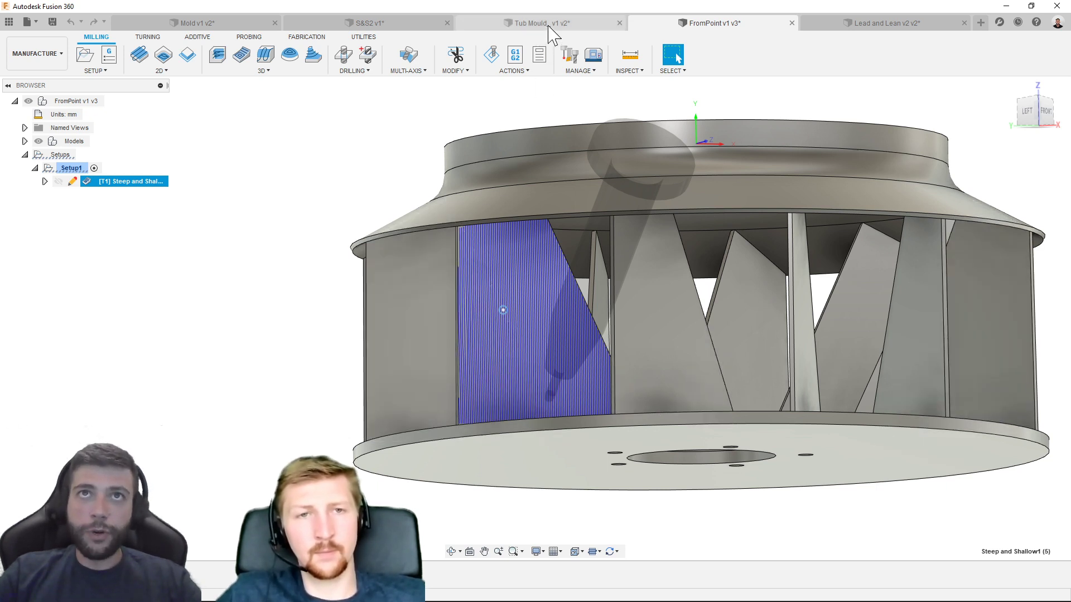
- Switch to the Tub Mould document, unprotect Vertical - Trimmed (2) to view its tool and holder settings, and cancel the edit
{"action": "left_click", "coordinate": [551, 28]}
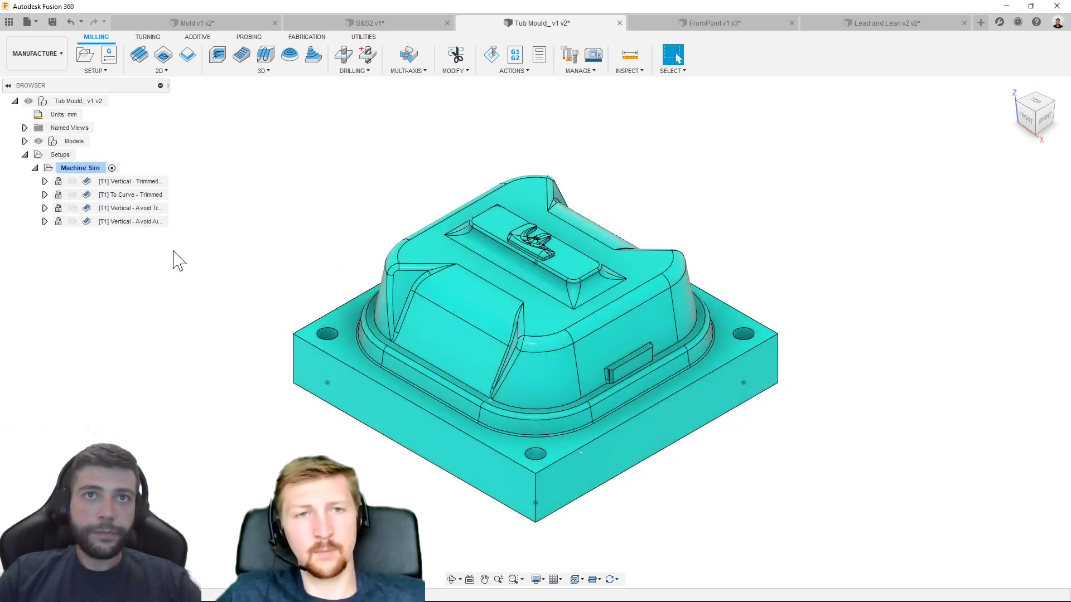
{"action": "left_click", "coordinate": [148, 181]}
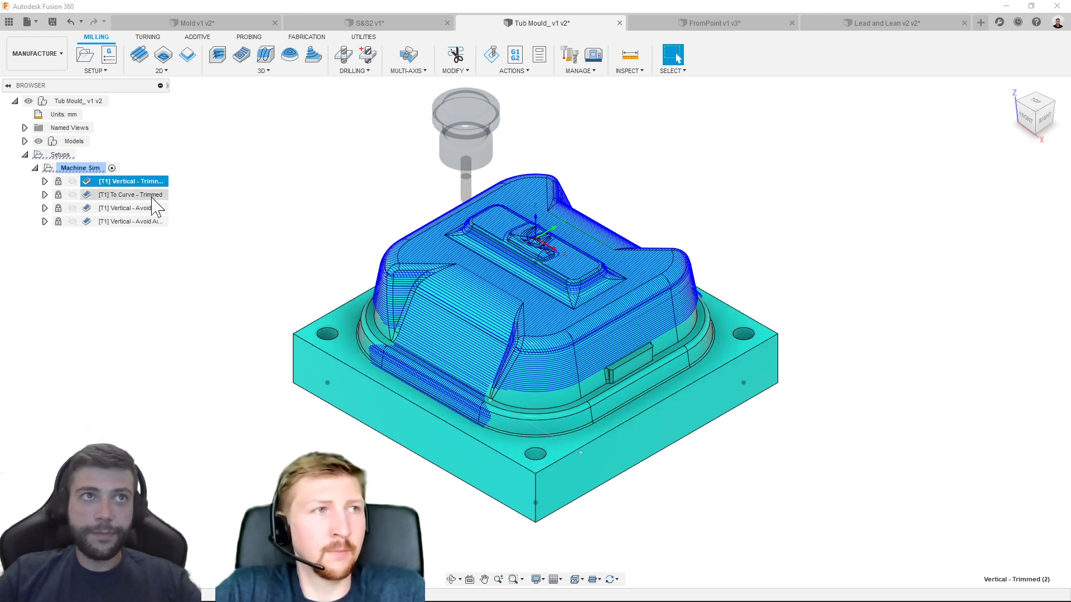
{"action": "right_click", "coordinate": [153, 183]}
{"action": "left_click", "coordinate": [167, 192]}
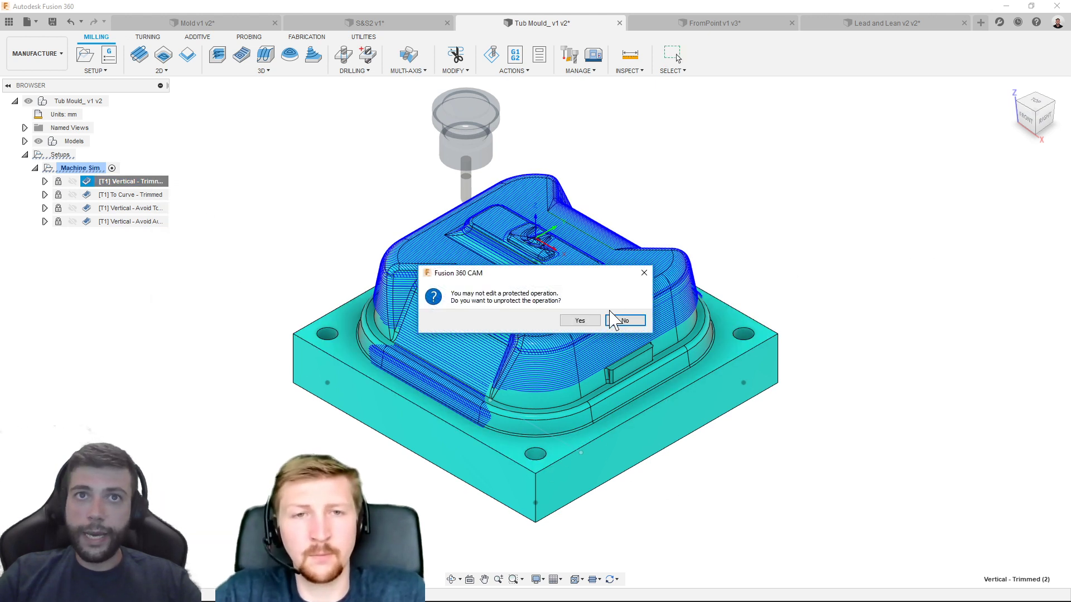
{"action": "left_click", "coordinate": [580, 321]}
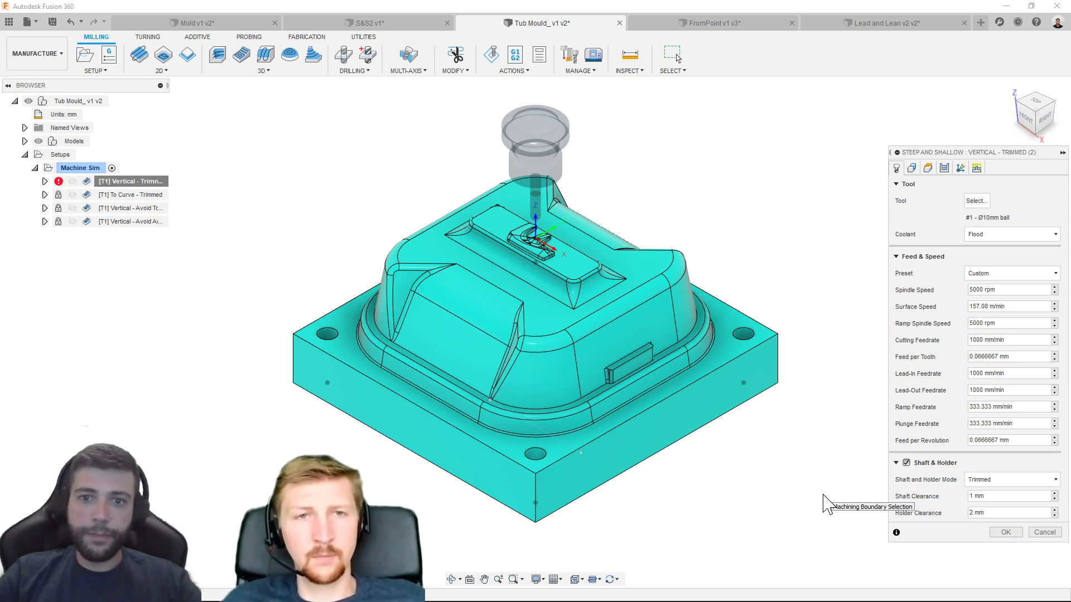
{"action": "left_click", "coordinate": [1042, 532]}
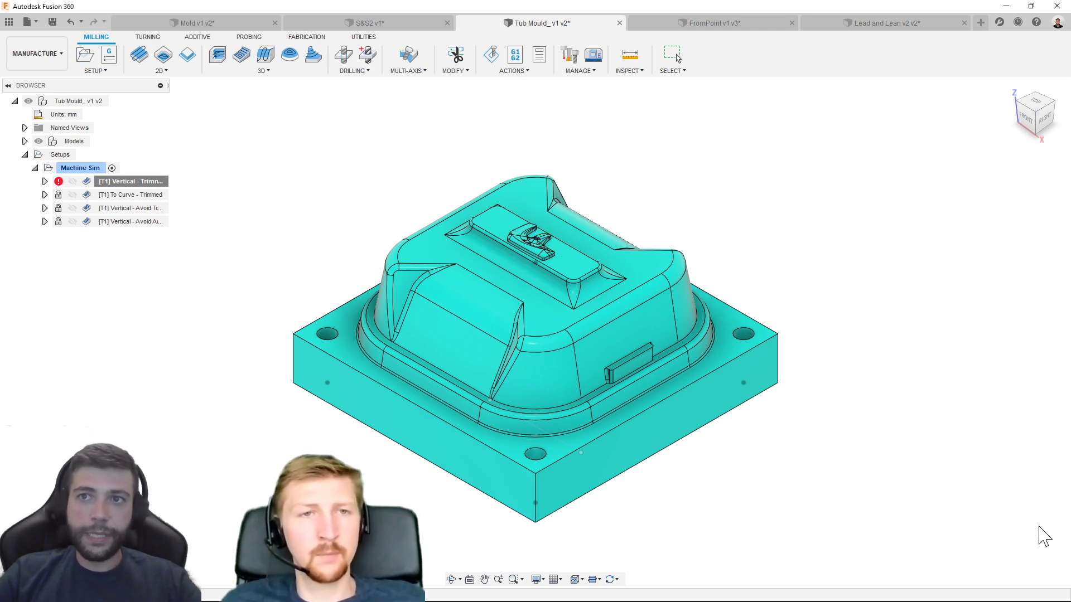
- Simulate Vertical - Trimmed (2), stop it with the tool at the mould's side wall, and inspect the holder clearance from the front
{"action": "right_click", "coordinate": [143, 184]}
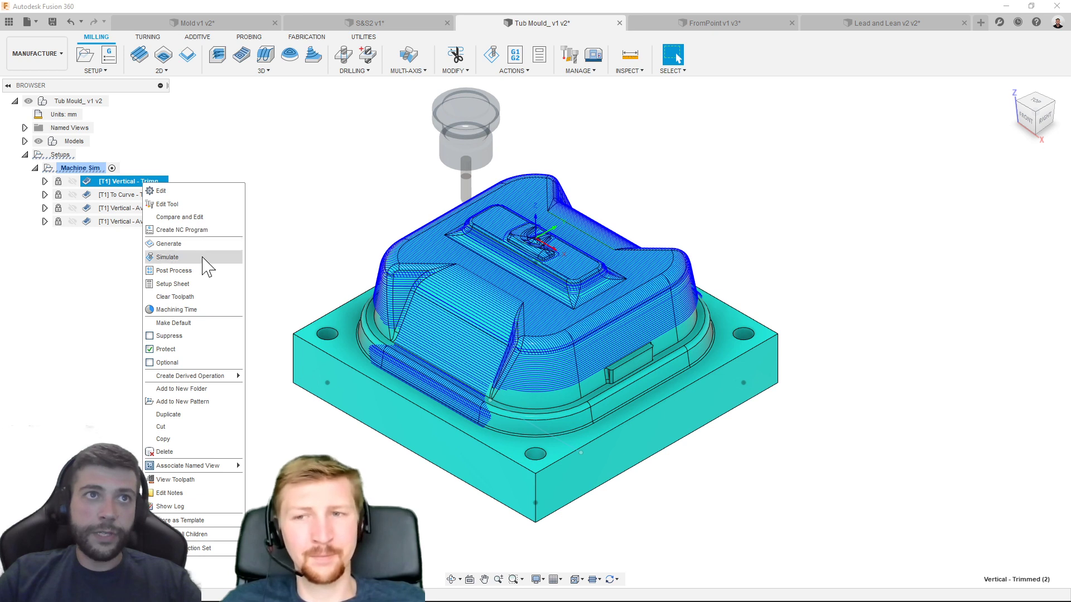
{"action": "left_click", "coordinate": [206, 257]}
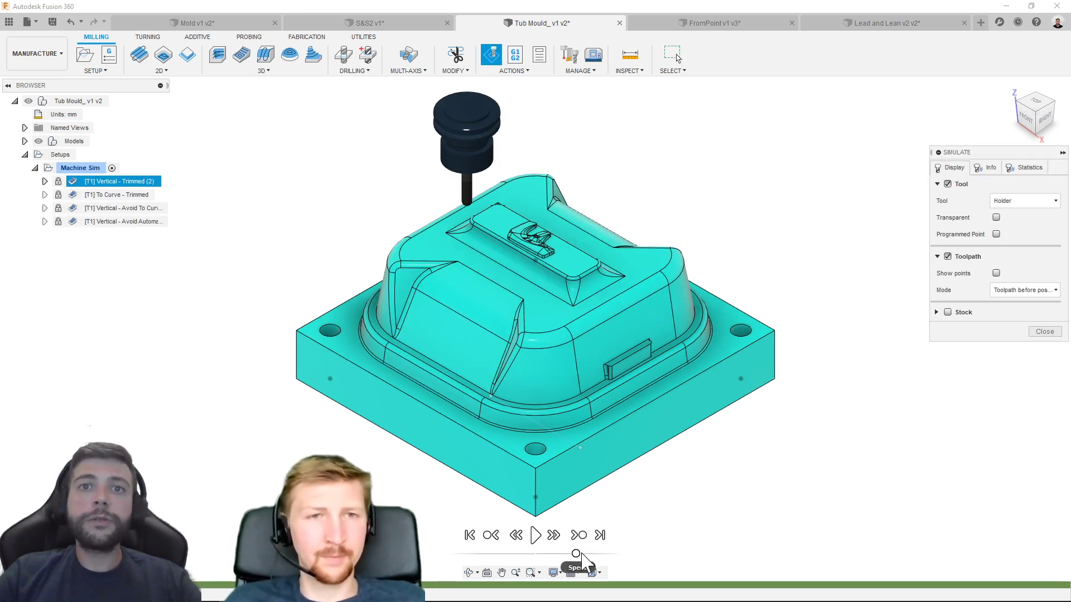
{"action": "left_click", "coordinate": [536, 536]}
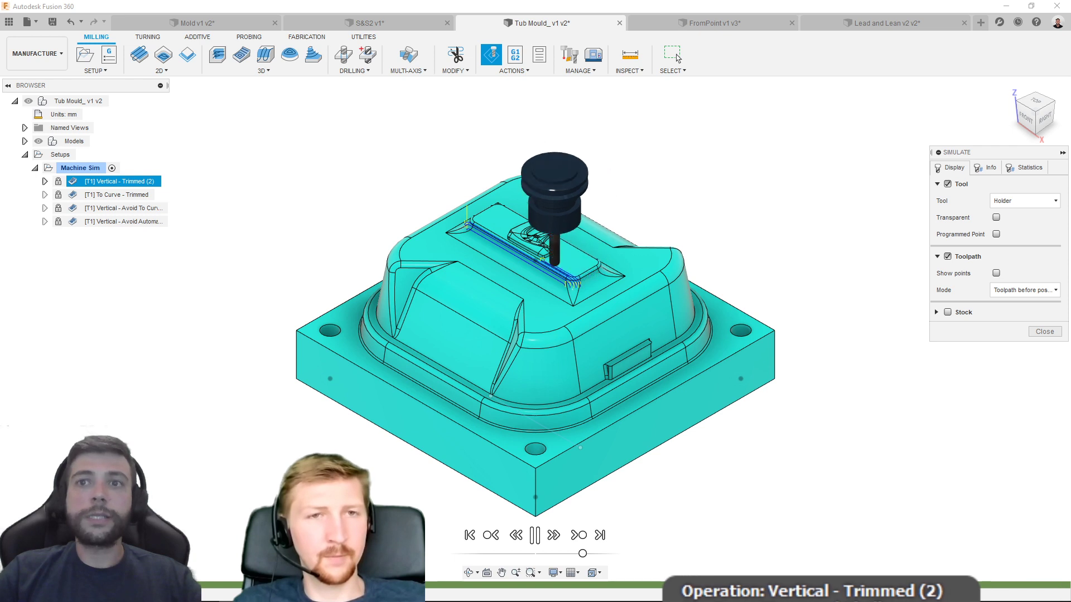
{"action": "left_click", "coordinate": [804, 585]}
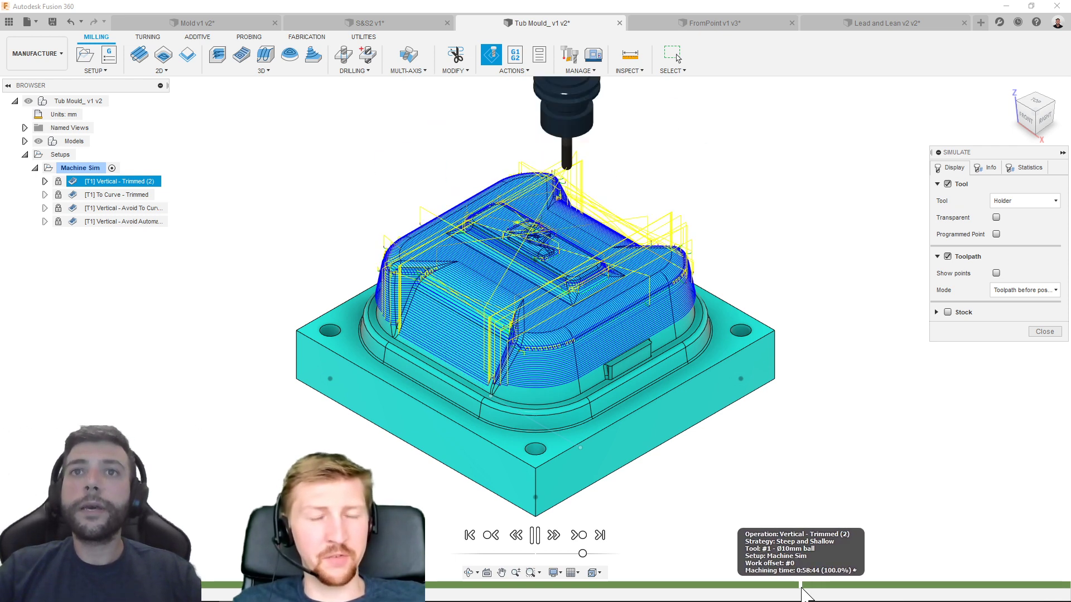
{"action": "left_click", "coordinate": [652, 335]}
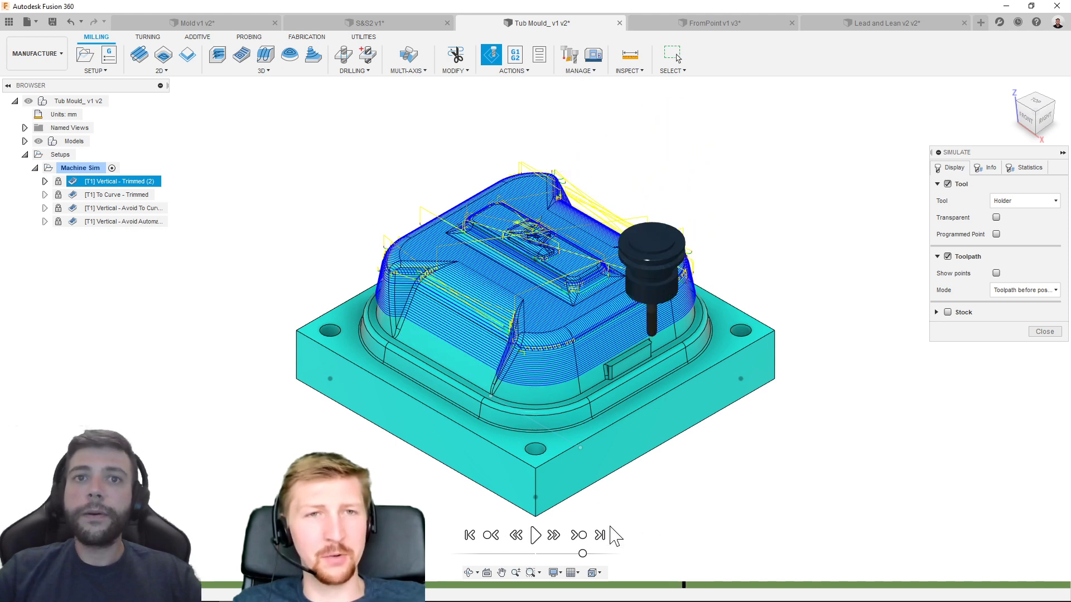
{"action": "left_click", "coordinate": [1023, 120]}
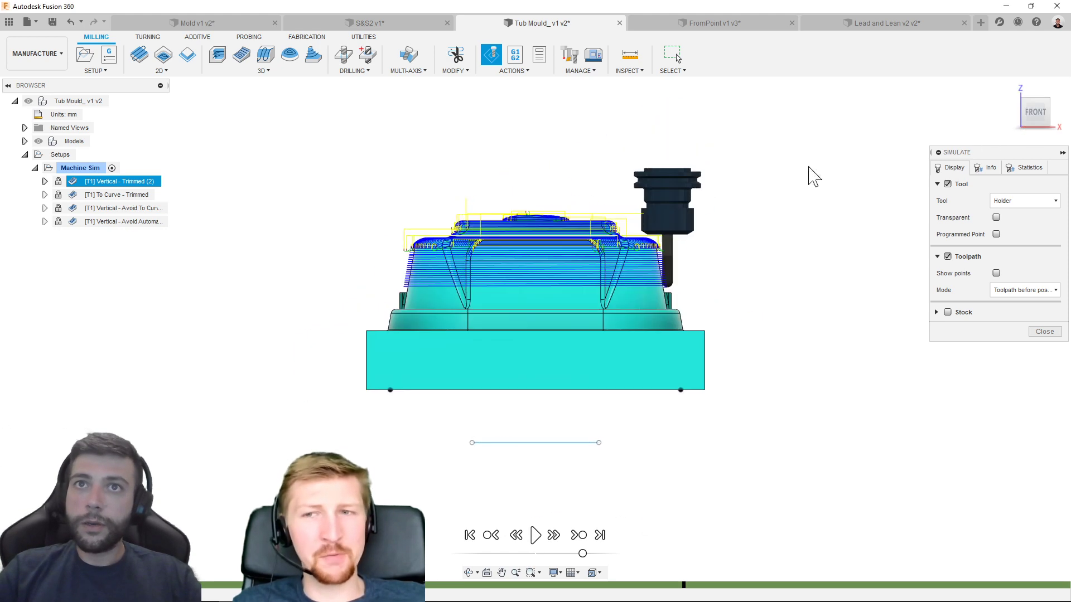
{"action": "scroll", "coordinate": [663, 256], "scroll_direction": "up", "scroll_amount": 5}
{"action": "scroll", "coordinate": [662, 243], "scroll_direction": "up", "scroll_amount": 1}
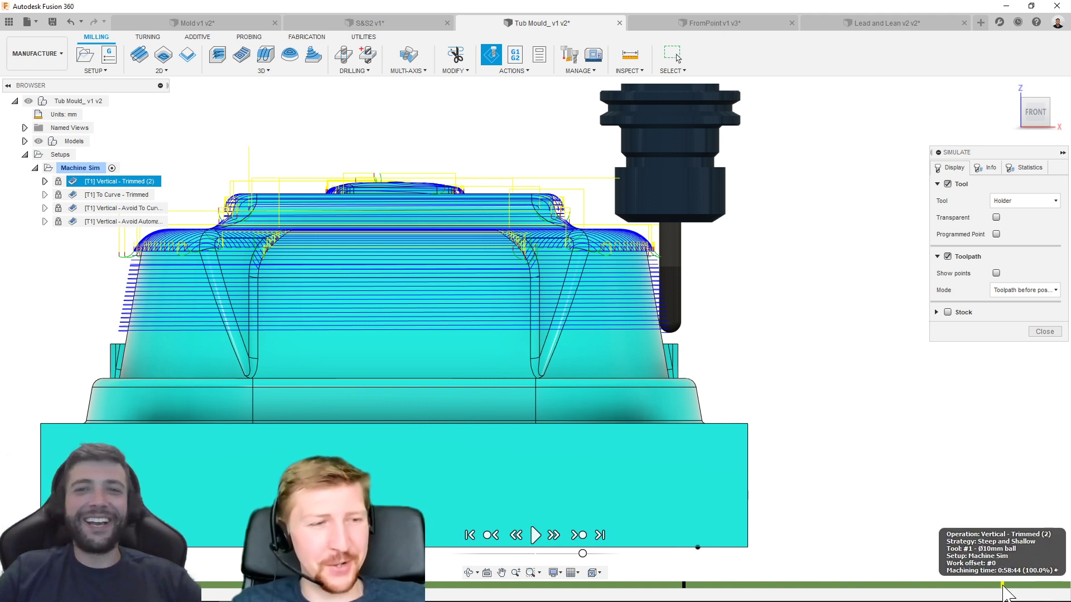
- Run the Vertical - Trimmed (2) simulation further along, inspect the holder clearance at the mould's opposite side wall, and close the simulation
{"action": "left_click_drag", "start_coordinate": [1030, 587], "coordinate": [1046, 586]}
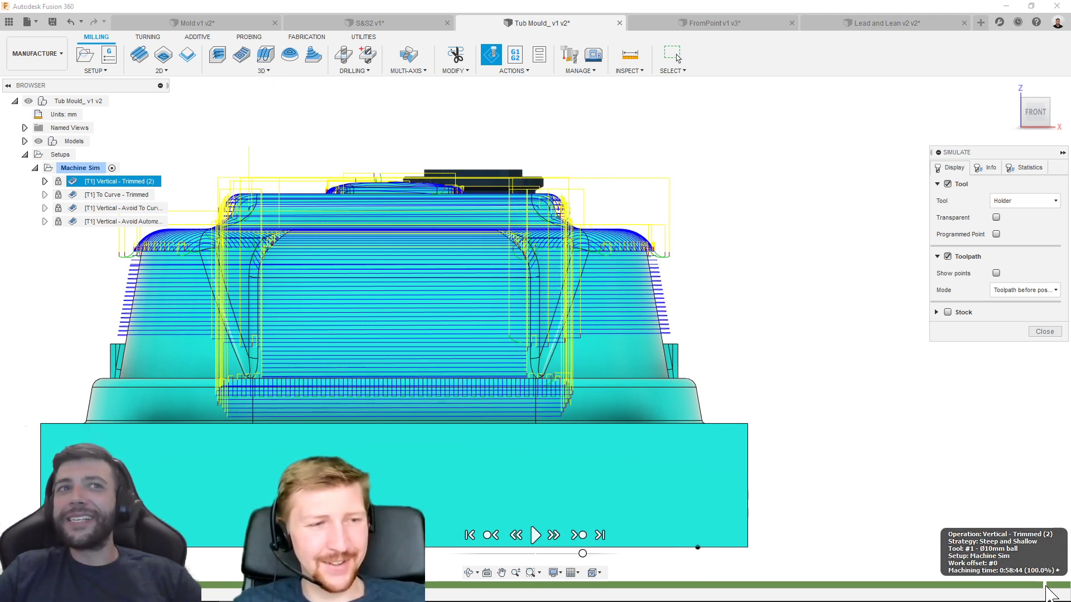
{"action": "left_click", "coordinate": [118, 335]}
{"action": "middle_click_drag", "start_coordinate": [445, 355], "coordinate": [554, 349]}
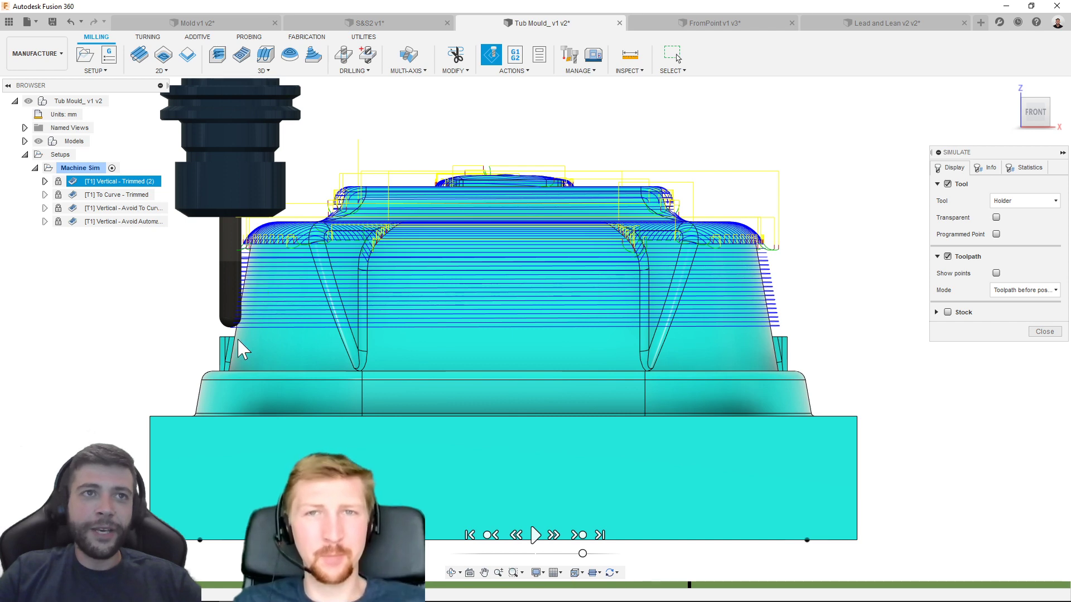
{"action": "left_click", "coordinate": [1044, 332]}
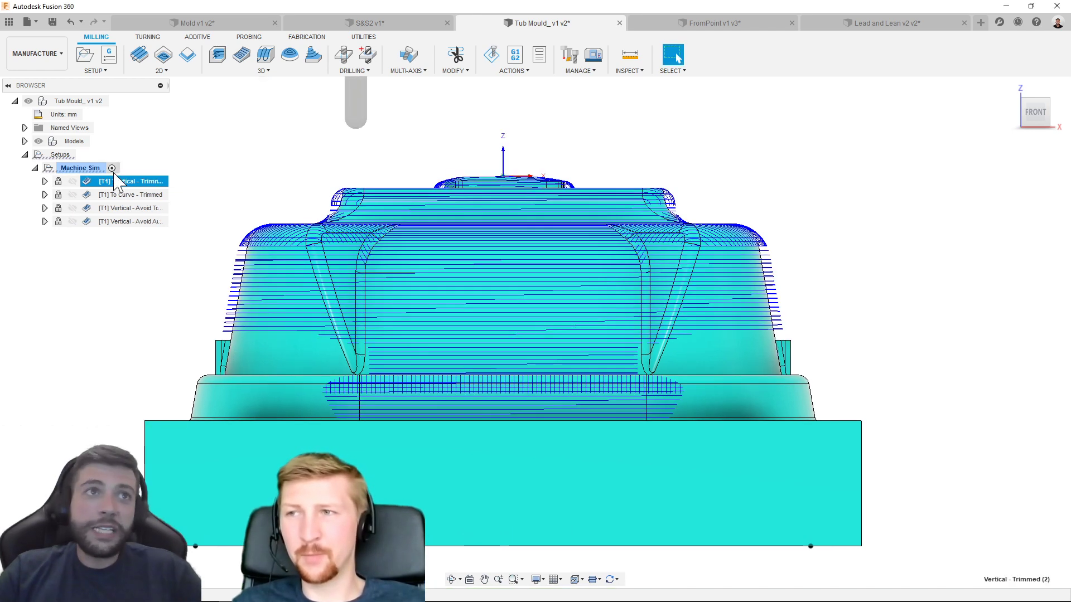
- Compare the Vertical - Trimmed (2) and To Curve - Trimmed toolpaths on the mould in an isometric view
{"action": "left_click", "coordinate": [74, 182]}
{"action": "left_click", "coordinate": [1011, 89]}
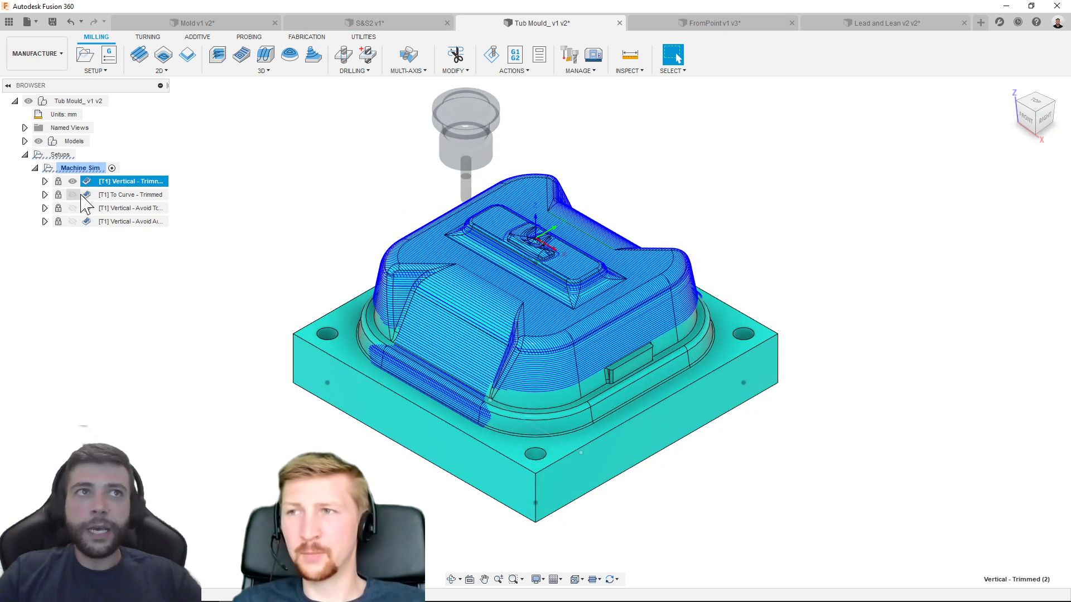
{"action": "left_click", "coordinate": [117, 195]}
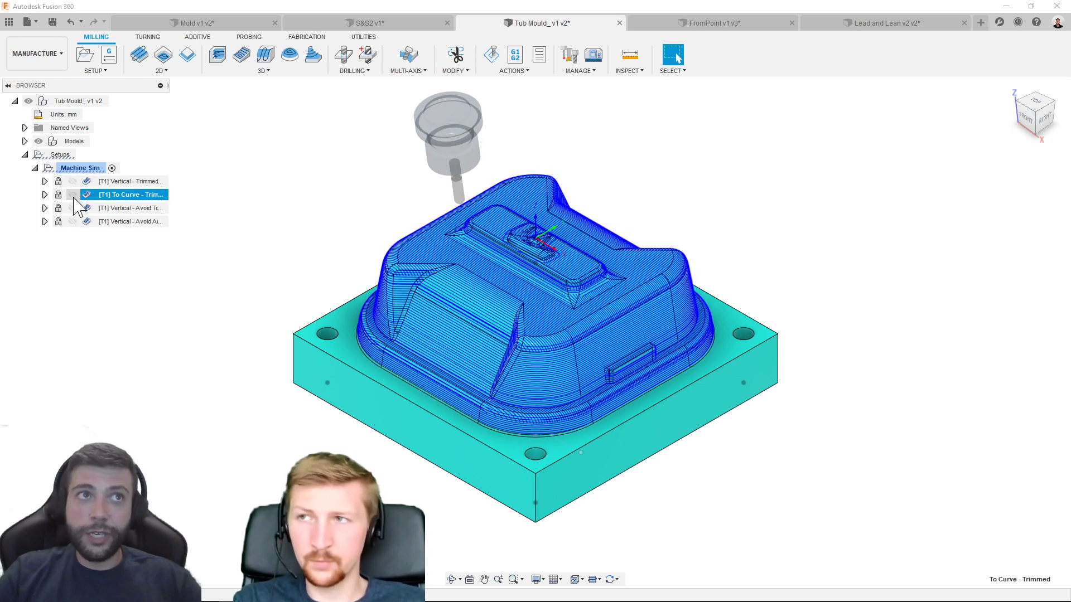
- Unprotect To Curve - Trimmed, review its tool, holder and To curve tool axis settings with the guiding line, and cancel the edit
{"action": "right_click", "coordinate": [126, 195]}
{"action": "left_click", "coordinate": [161, 205]}
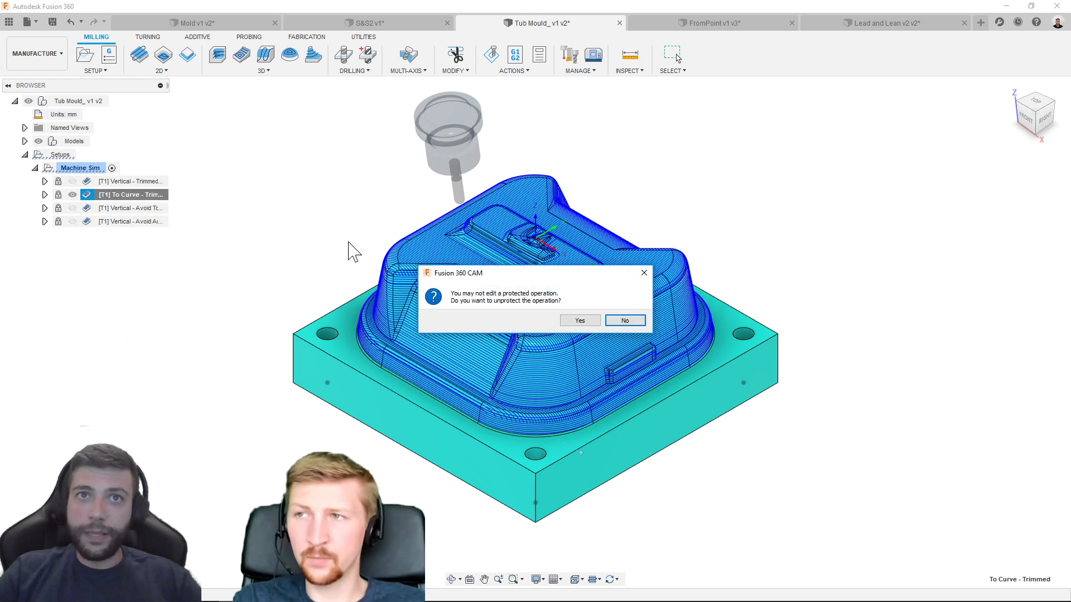
{"action": "left_click", "coordinate": [591, 321]}
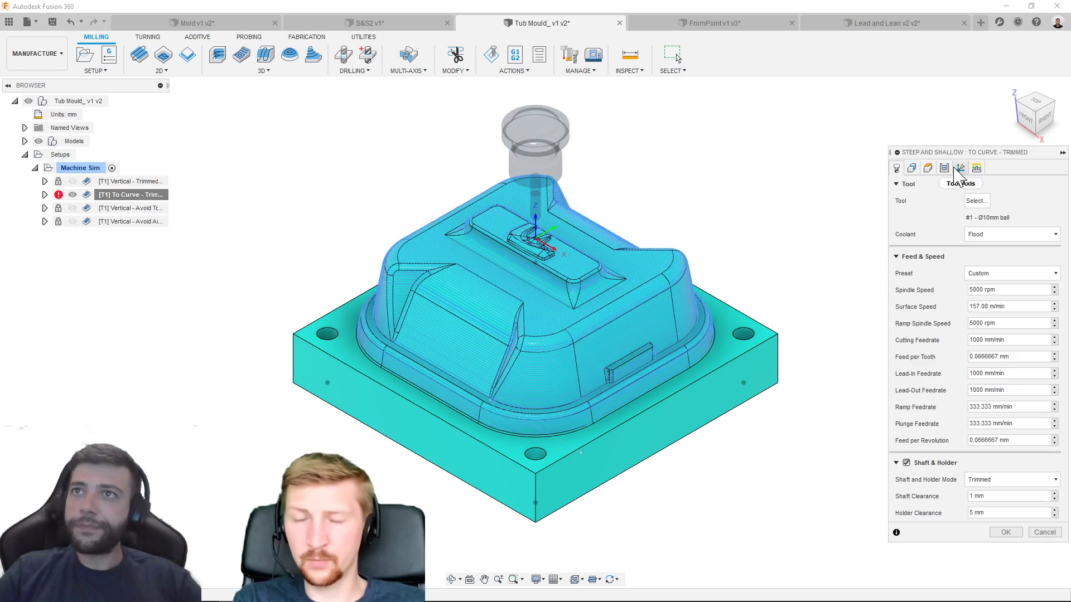
{"action": "left_click", "coordinate": [960, 168]}
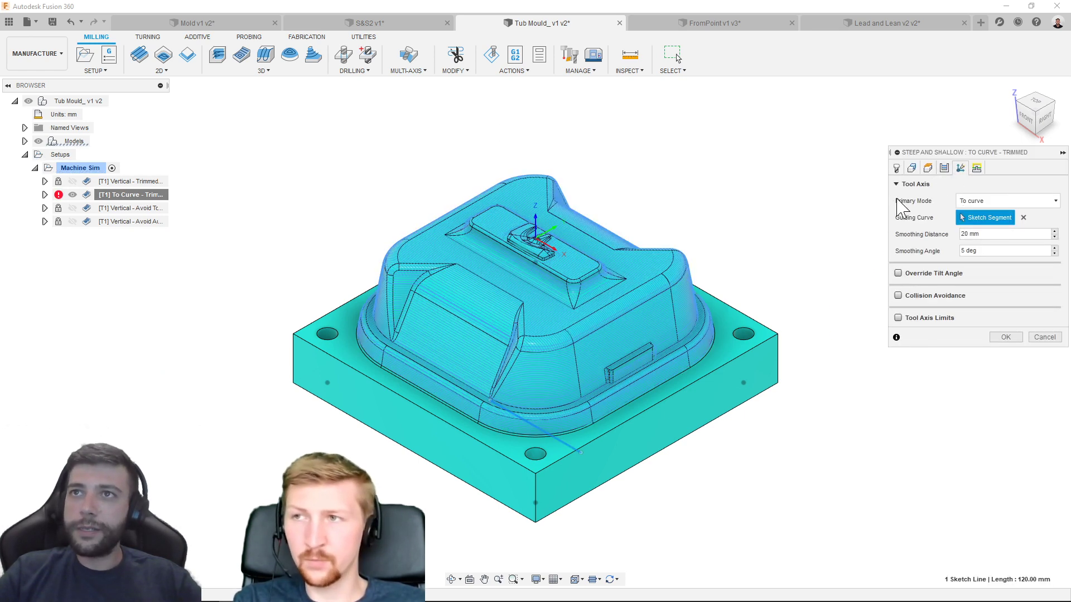
{"action": "left_click", "coordinate": [896, 169]}
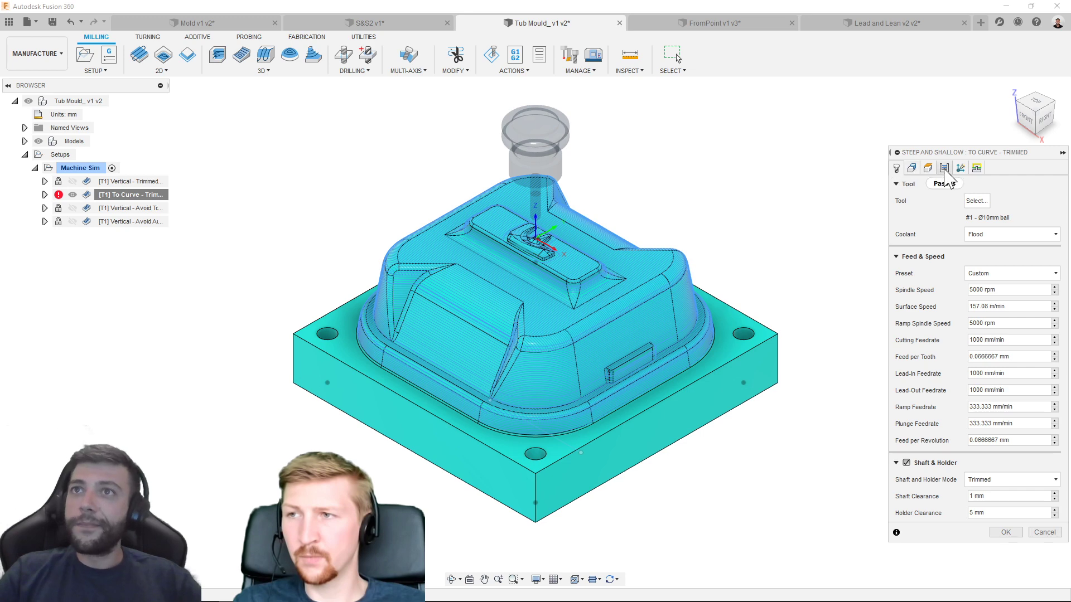
{"action": "left_click", "coordinate": [960, 171]}
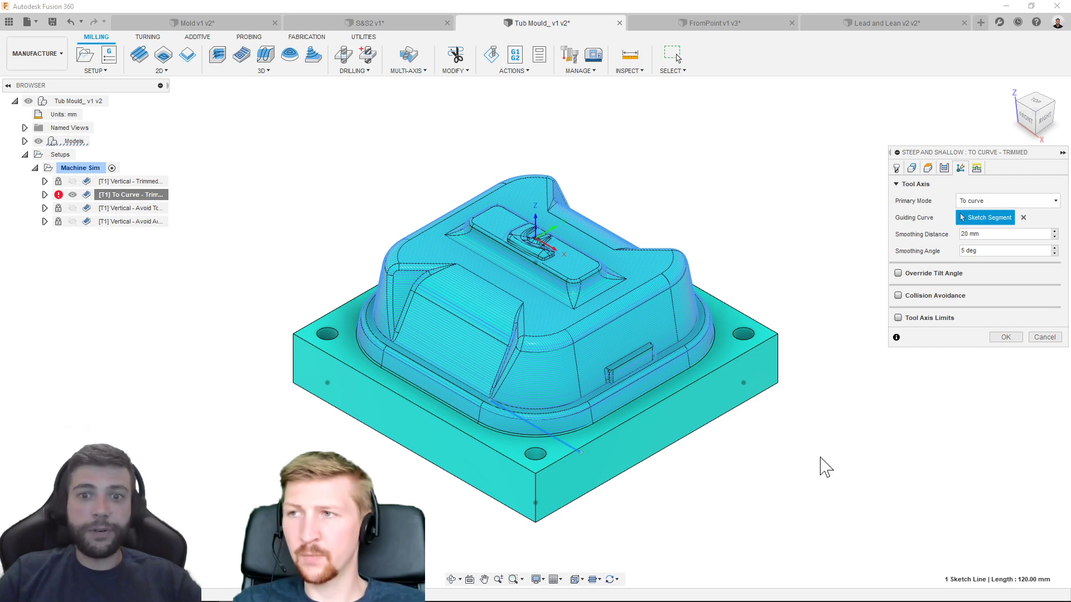
{"action": "left_click", "coordinate": [1046, 119]}
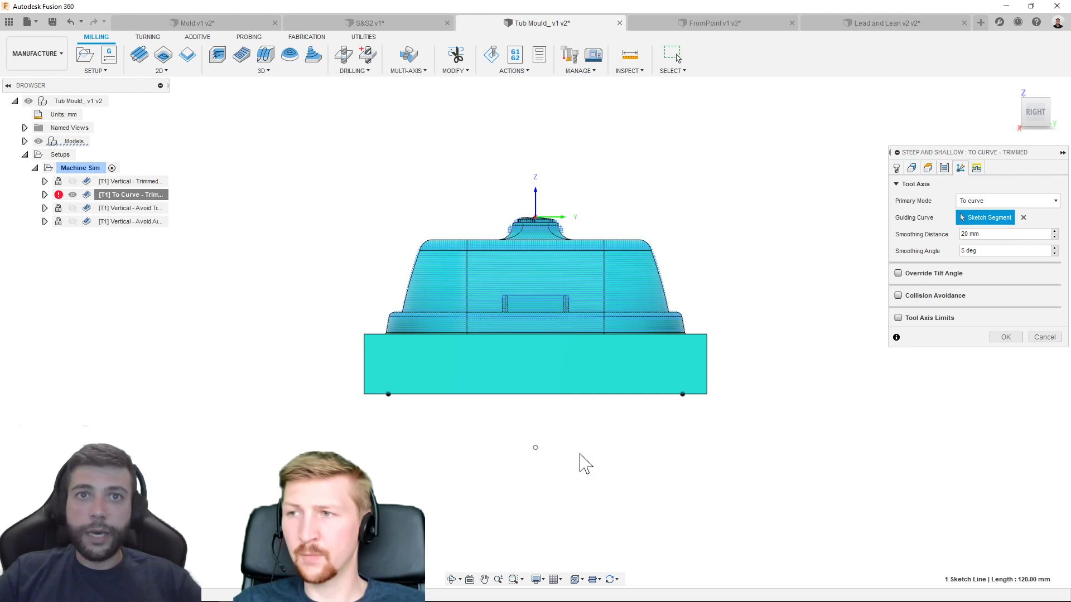
{"action": "left_click", "coordinate": [1043, 337]}
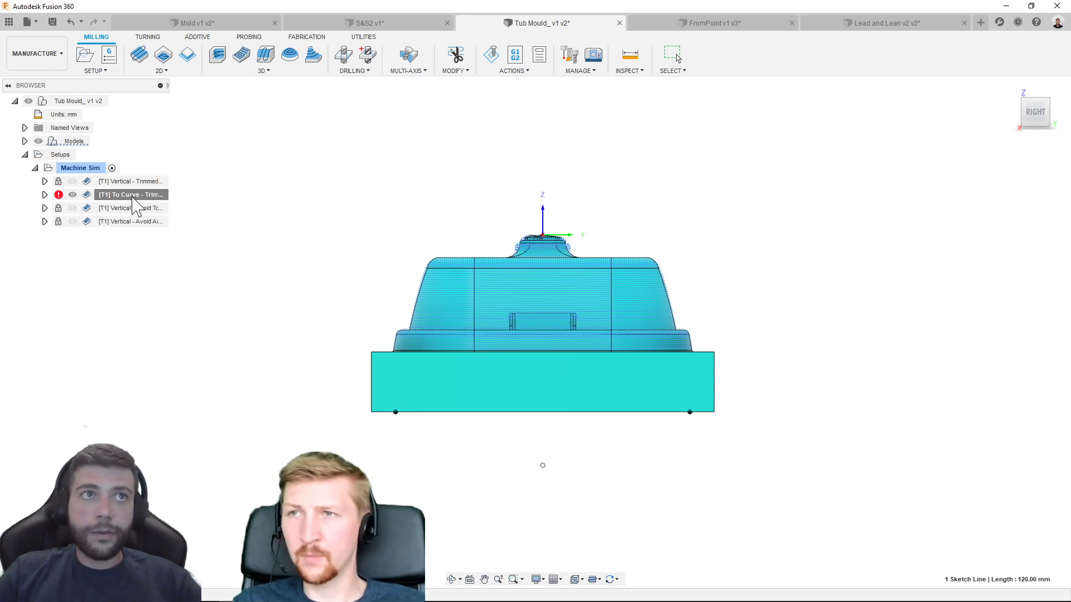
- Simulate To Curve - Trimmed, inspect the tilted tool from the right, front and isometric views, and close the simulation
{"action": "right_click", "coordinate": [150, 196]}
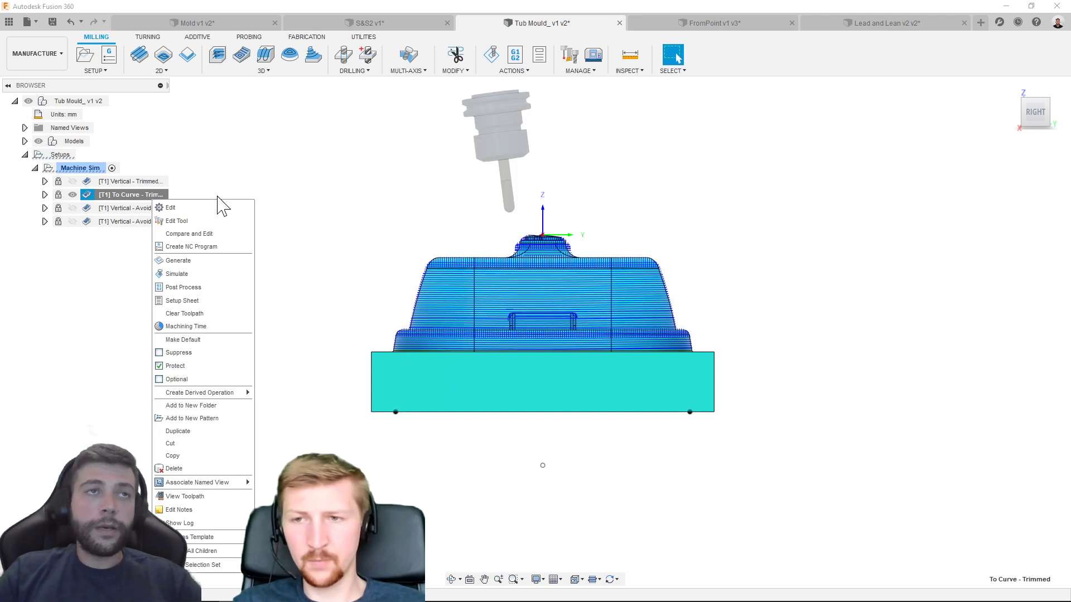
{"action": "left_click", "coordinate": [203, 281]}
{"action": "left_click", "coordinate": [537, 536]}
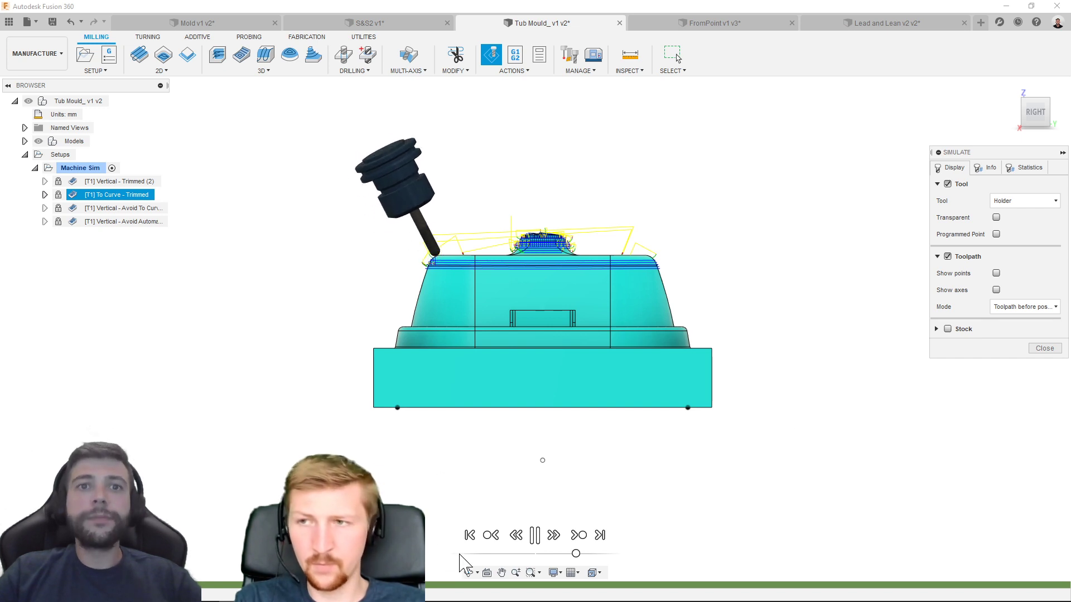
{"action": "left_click", "coordinate": [809, 585]}
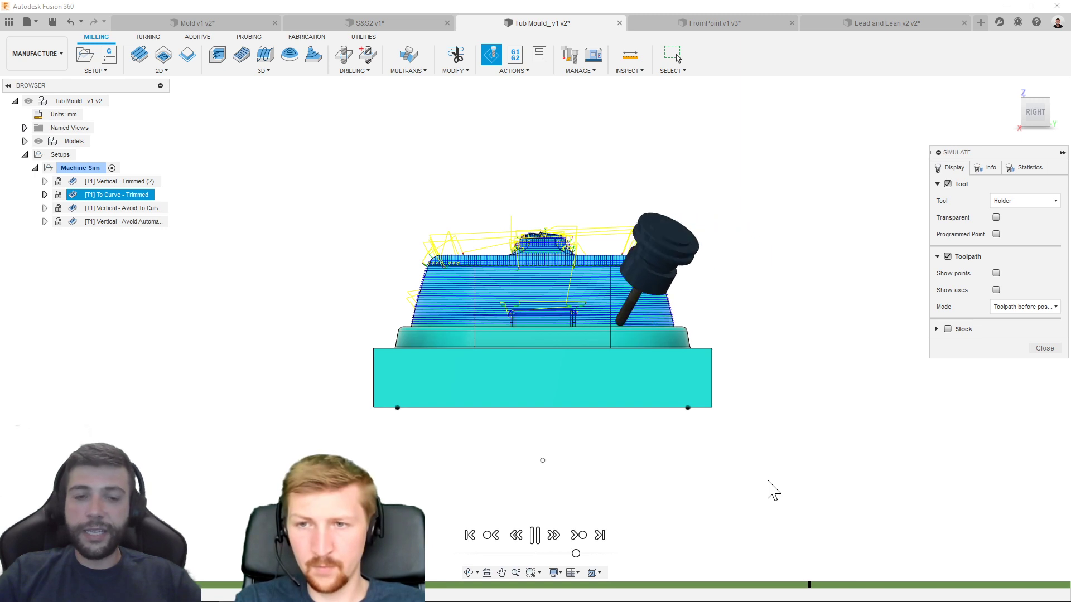
{"action": "left_click", "coordinate": [1015, 114]}
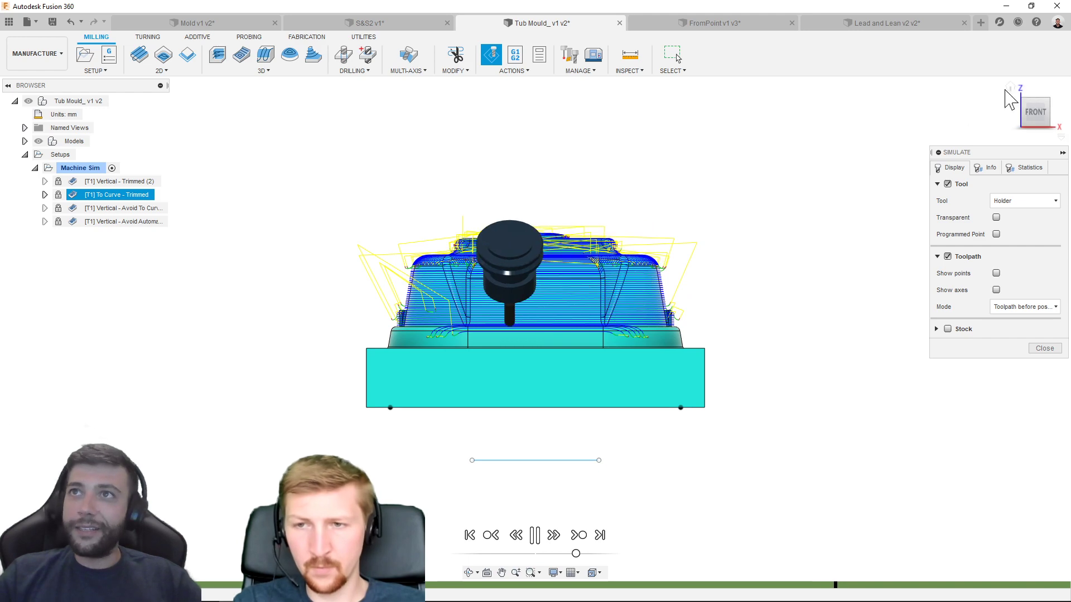
{"action": "left_click", "coordinate": [1008, 89]}
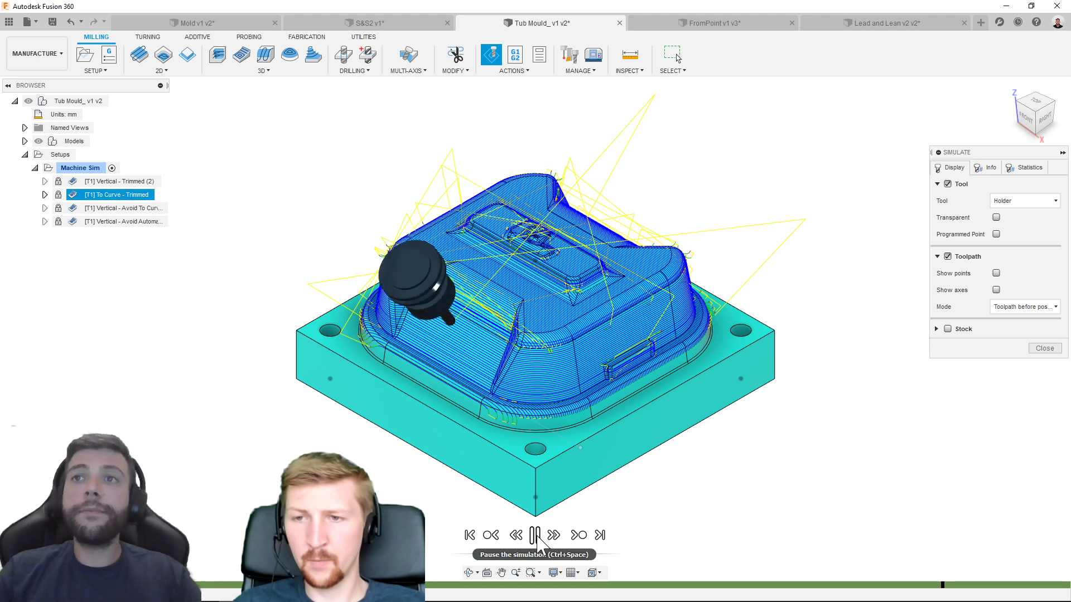
{"action": "left_click", "coordinate": [537, 538]}
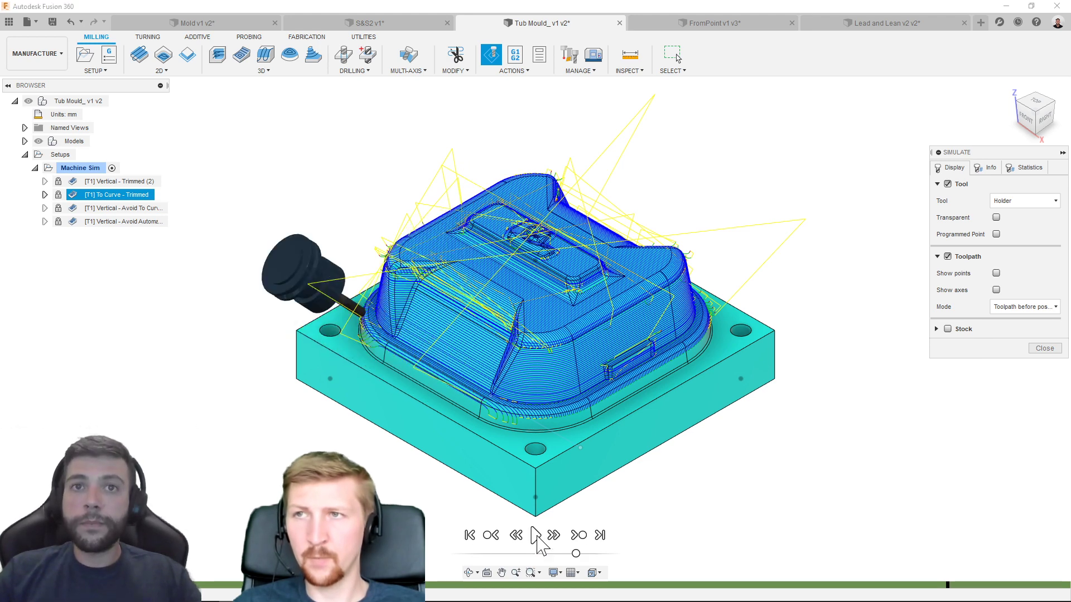
{"action": "left_click", "coordinate": [1041, 349]}
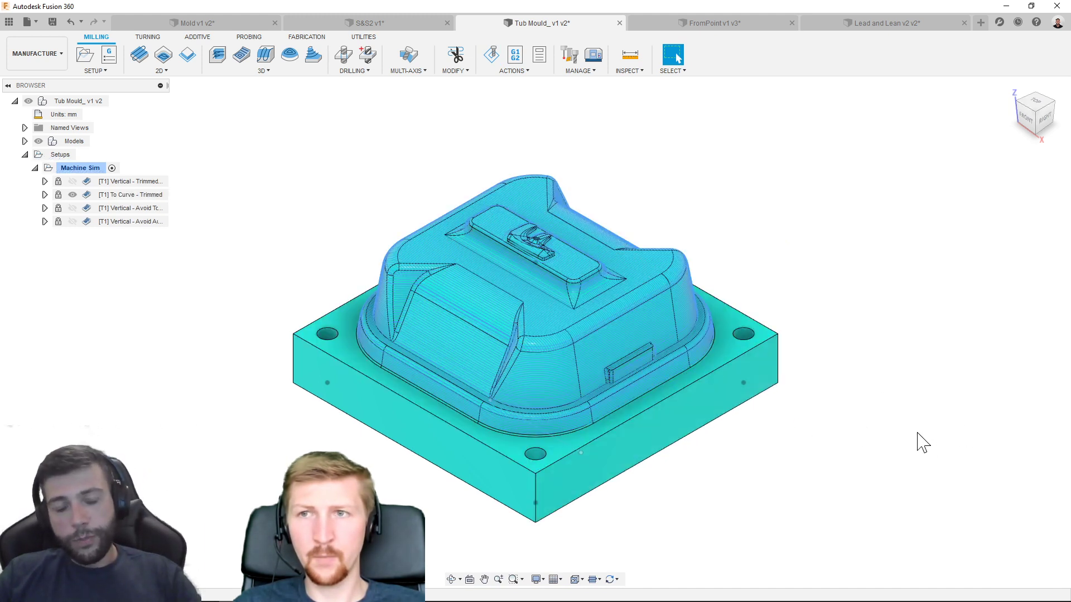
- Switch to the Lead and Lean document, review the Lead and lean tool axis settings of Steep and Shallow1 (5), and cancel the edit
{"action": "left_click", "coordinate": [863, 27]}
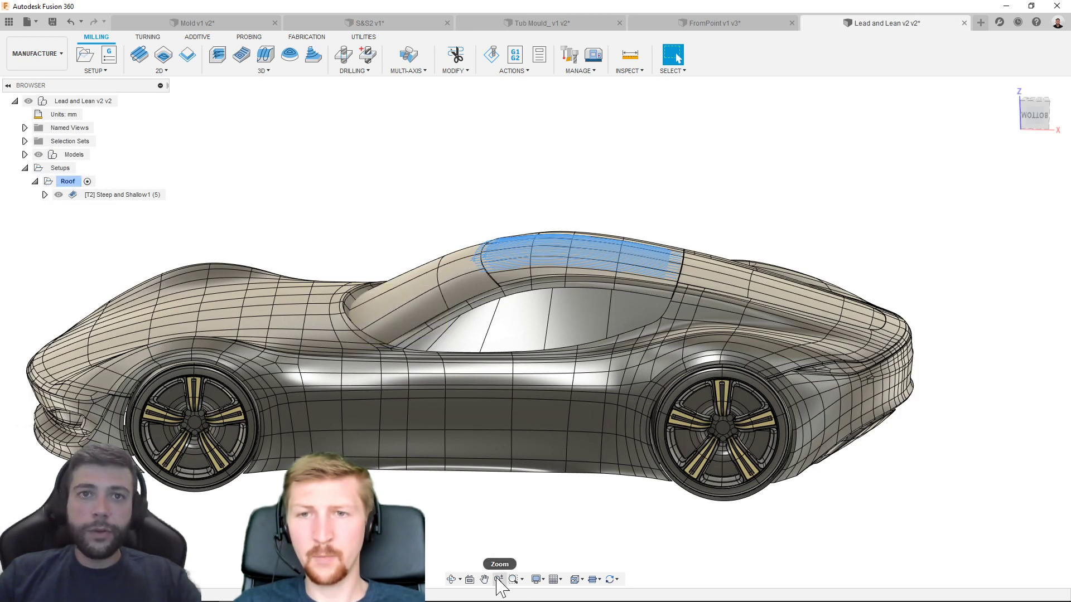
{"action": "right_click", "coordinate": [130, 199]}
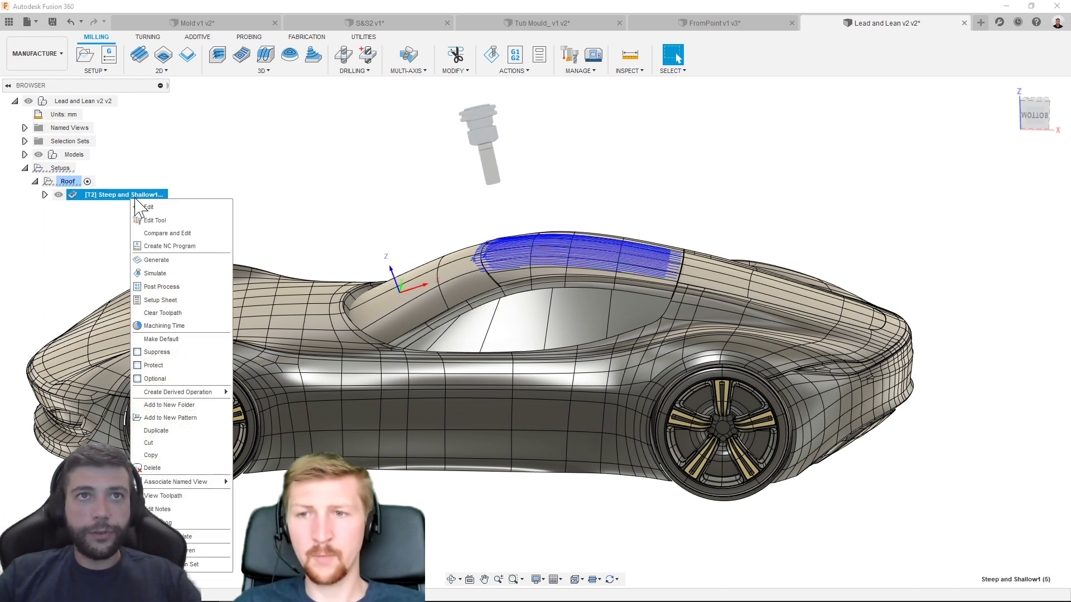
{"action": "left_click", "coordinate": [153, 206]}
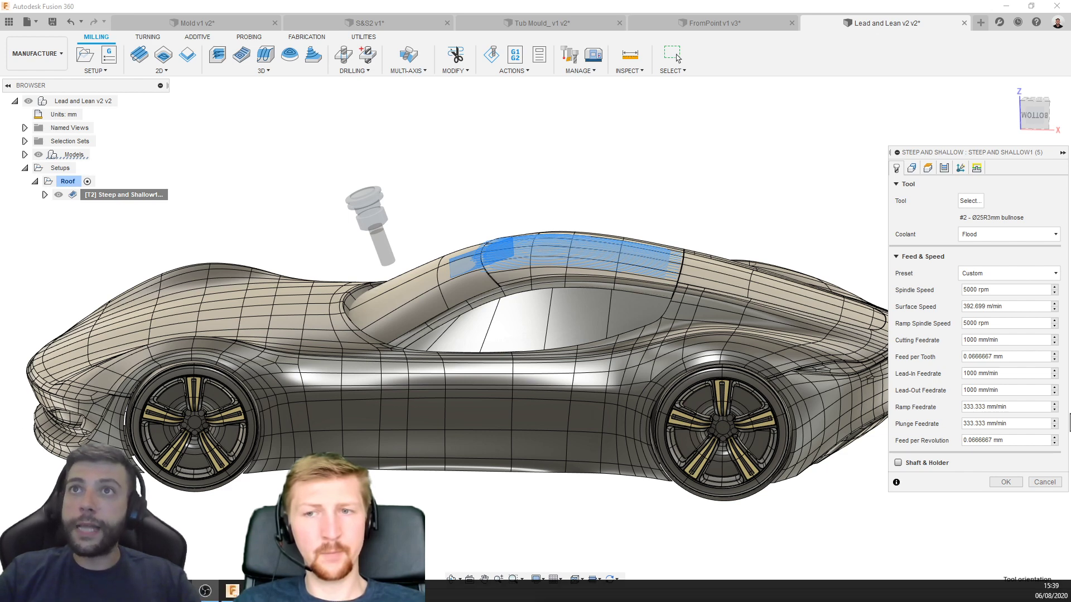
{"action": "left_click", "coordinate": [959, 168]}
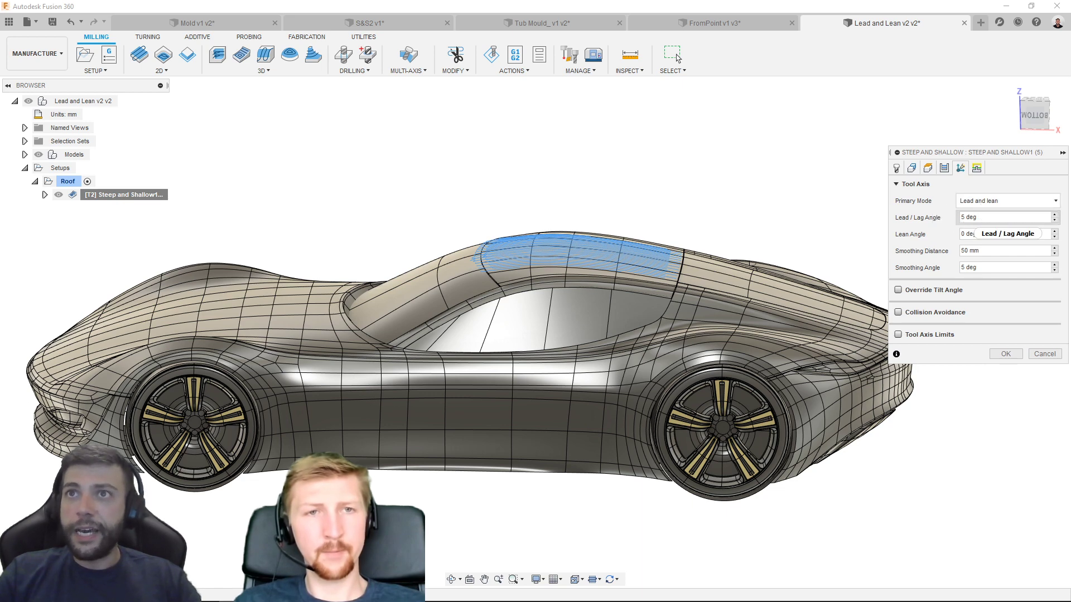
{"action": "mouse_move", "coordinate": [1003, 217]}
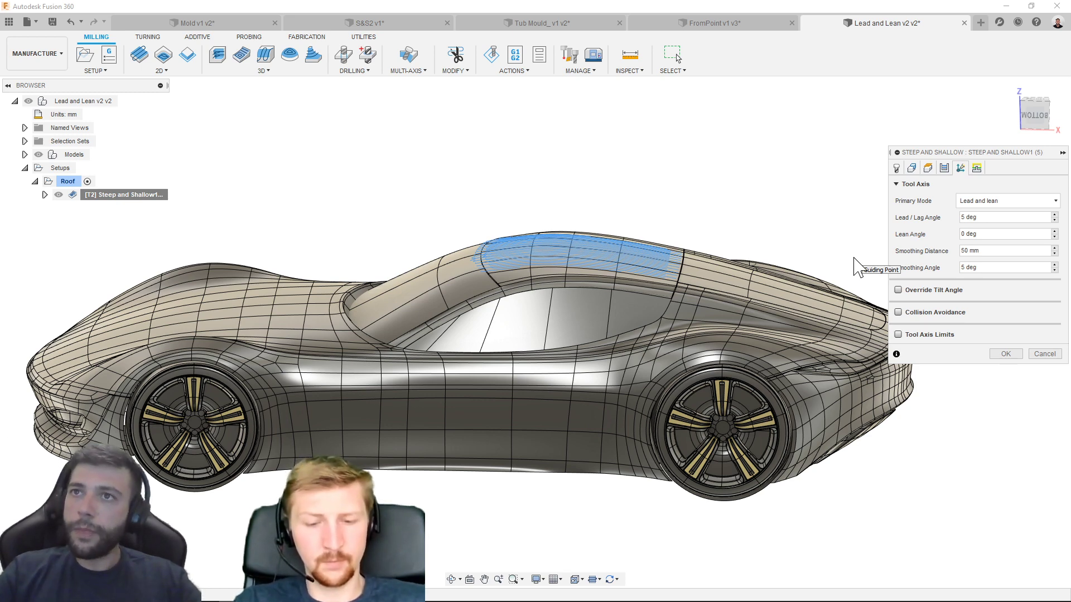
{"action": "left_click", "coordinate": [1045, 355]}
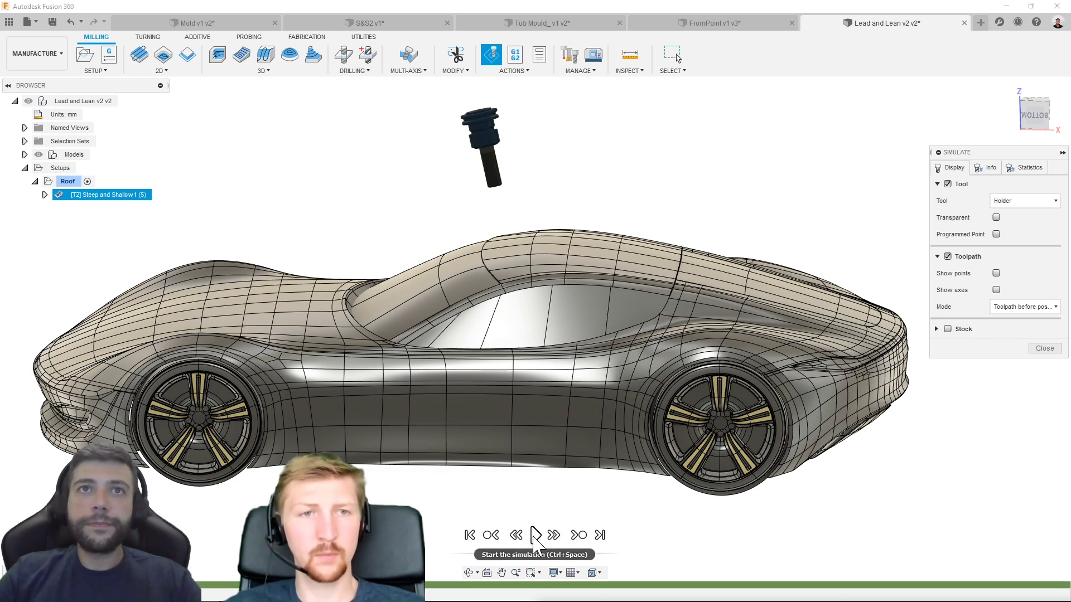
- Simulate the car roof toolpath at a slower playback speed, inspect the tool tilt from the side, and close the simulation
{"action": "left_click", "coordinate": [535, 536]}
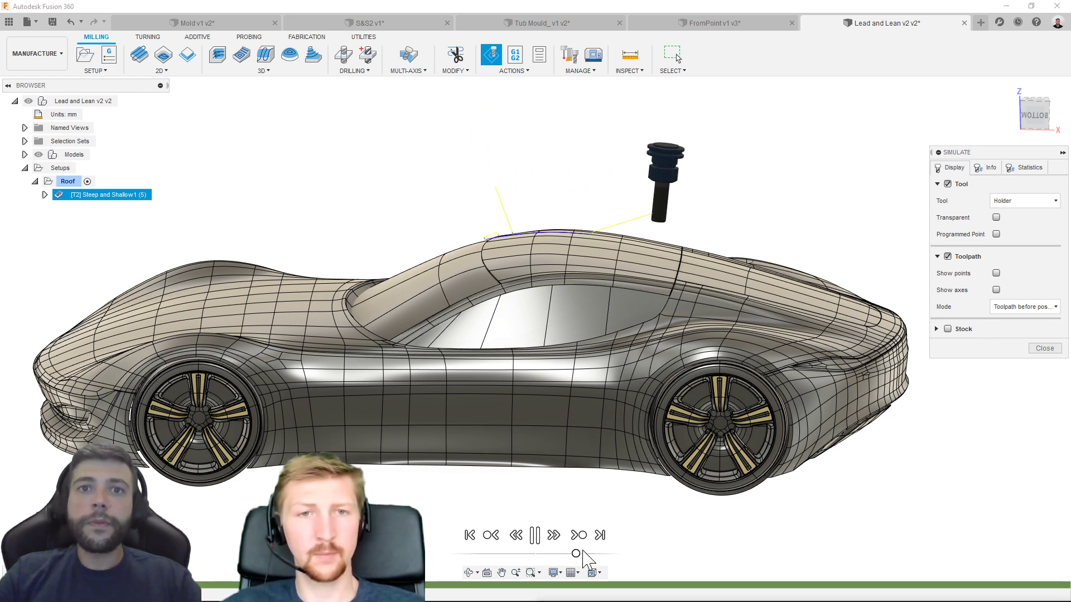
{"action": "left_click_drag", "start_coordinate": [577, 553], "coordinate": [569, 553]}
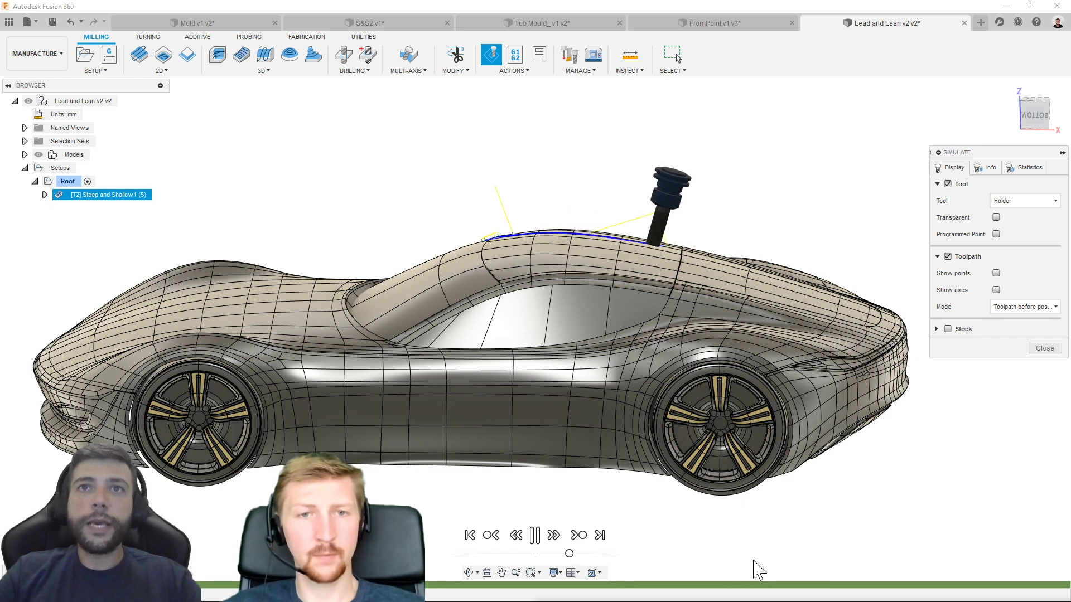
{"action": "left_click", "coordinate": [1033, 115]}
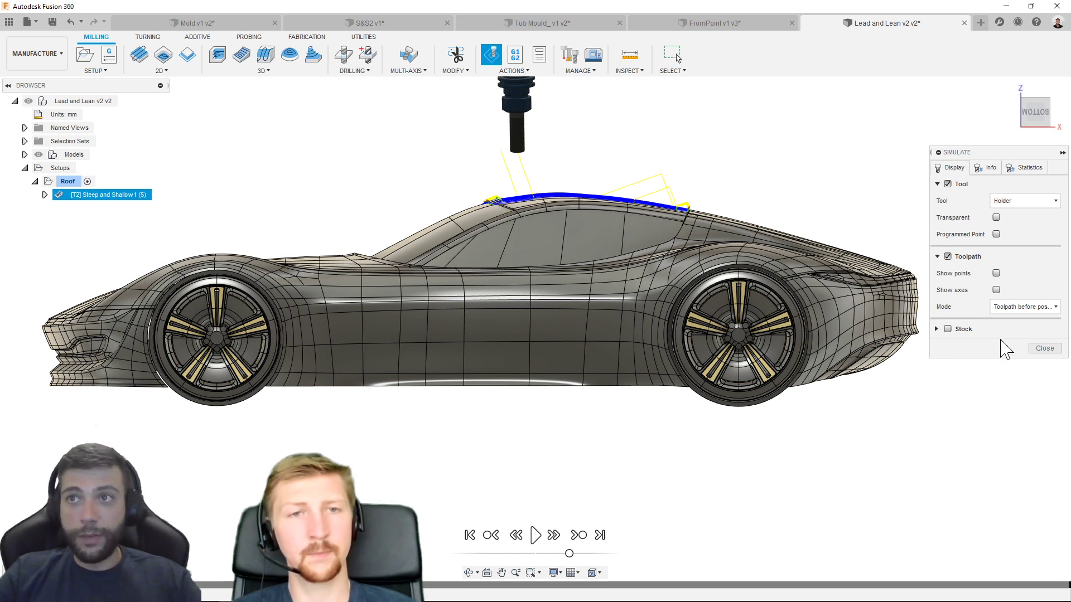
{"action": "left_click", "coordinate": [1044, 349]}
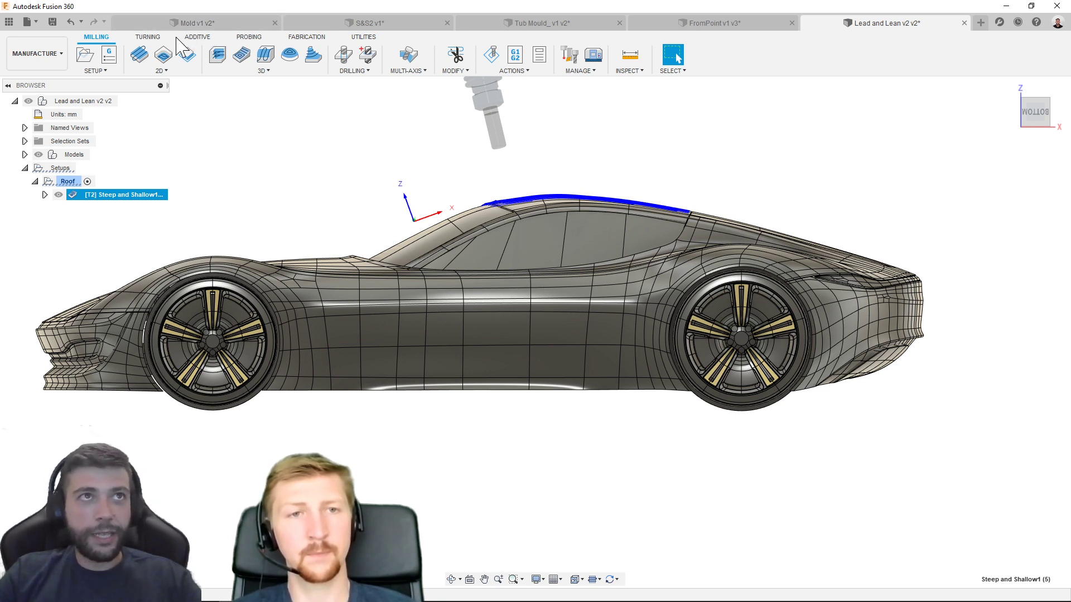
- Switch to the Mold document and open the tool axis settings of Steep and Shallow1
{"action": "left_click", "coordinate": [230, 23]}
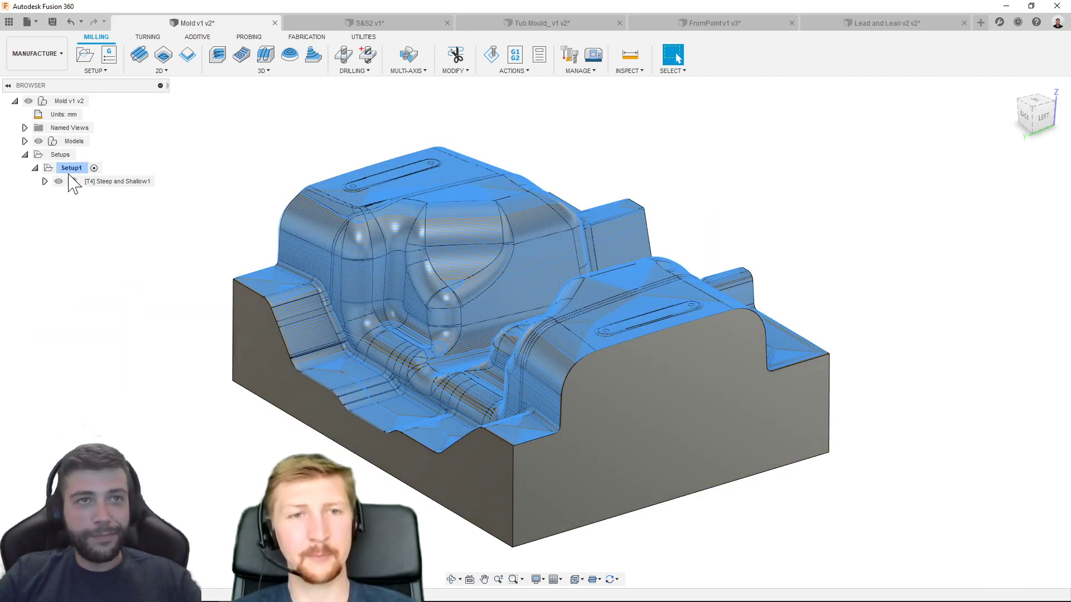
{"action": "right_click", "coordinate": [103, 182]}
{"action": "left_click", "coordinate": [592, 225]}
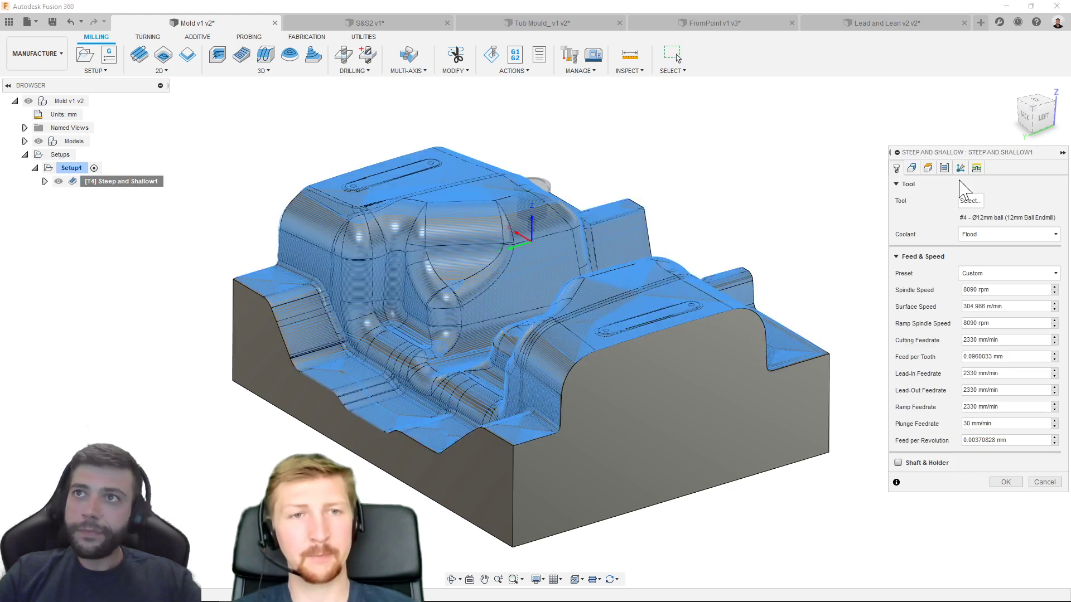
{"action": "left_click", "coordinate": [959, 168]}
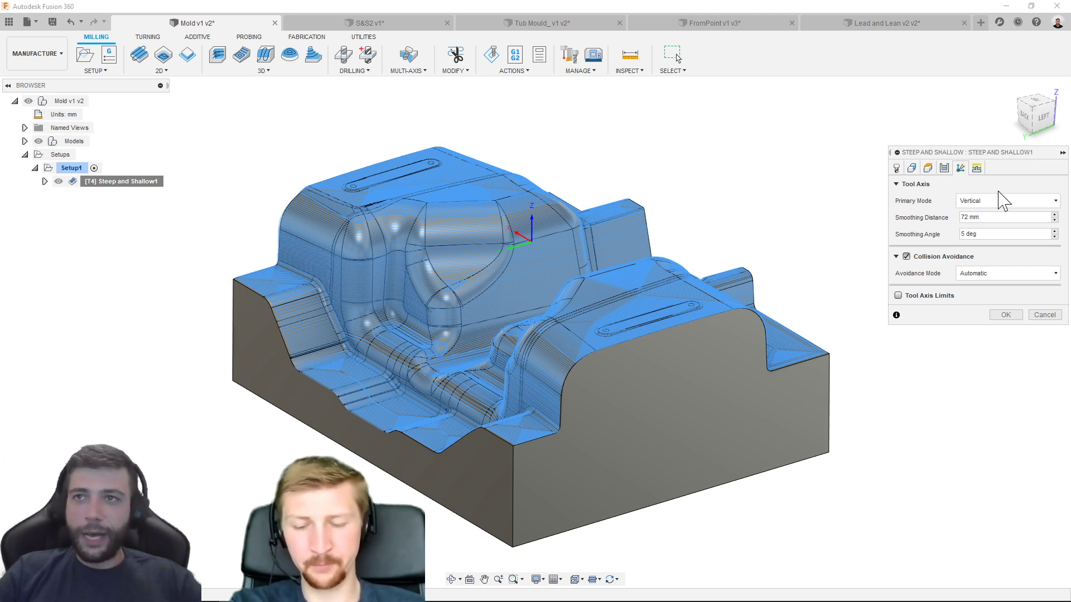
- Try From point as the tool axis primary mode, and restore it to Vertical
{"action": "left_click", "coordinate": [1001, 202]}
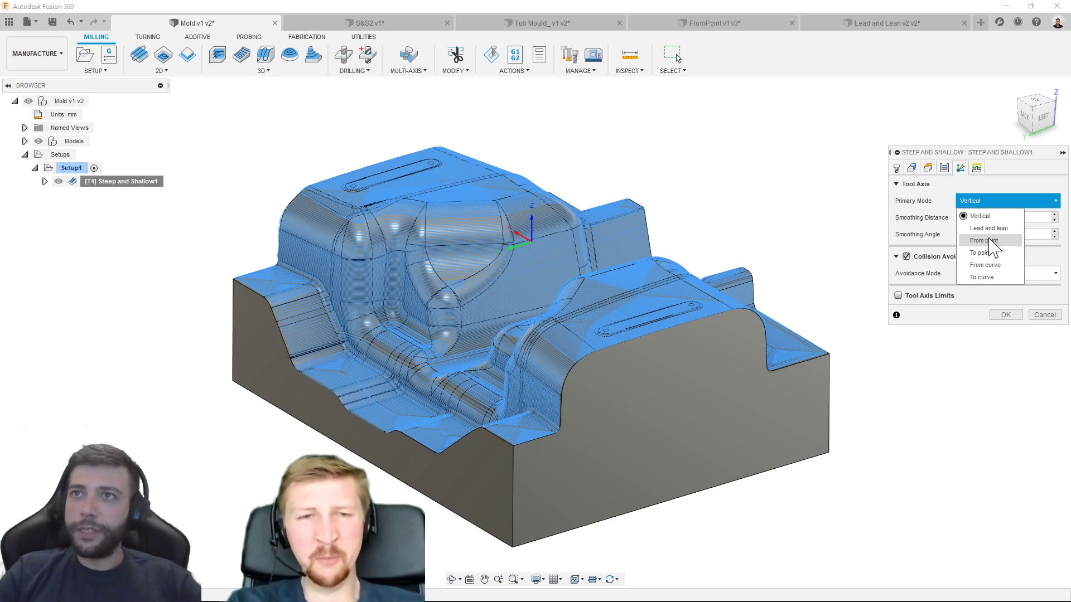
{"action": "left_click", "coordinate": [983, 241]}
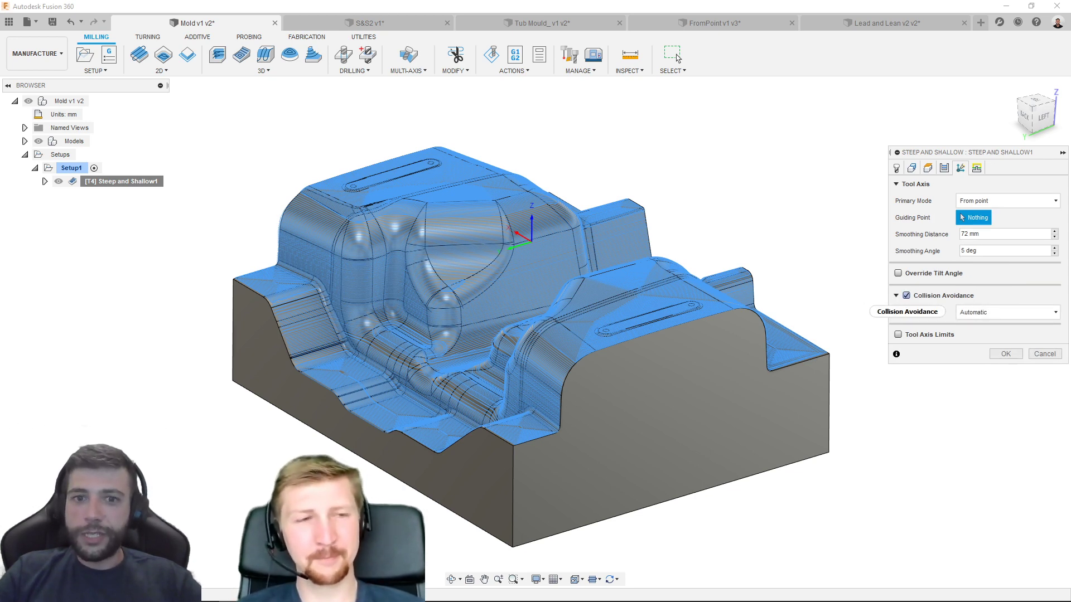
{"action": "left_click", "coordinate": [981, 201]}
{"action": "left_click", "coordinate": [982, 216]}
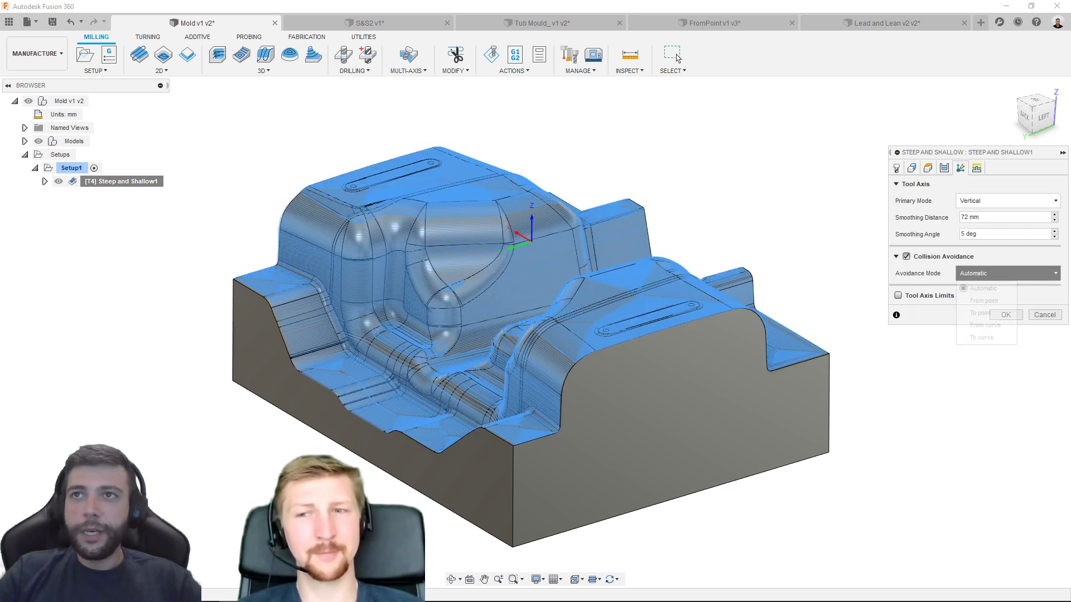
- Review the collision avoidance modes available for Steep and Shallow1 and keep Automatic
{"action": "left_click", "coordinate": [1007, 273]}
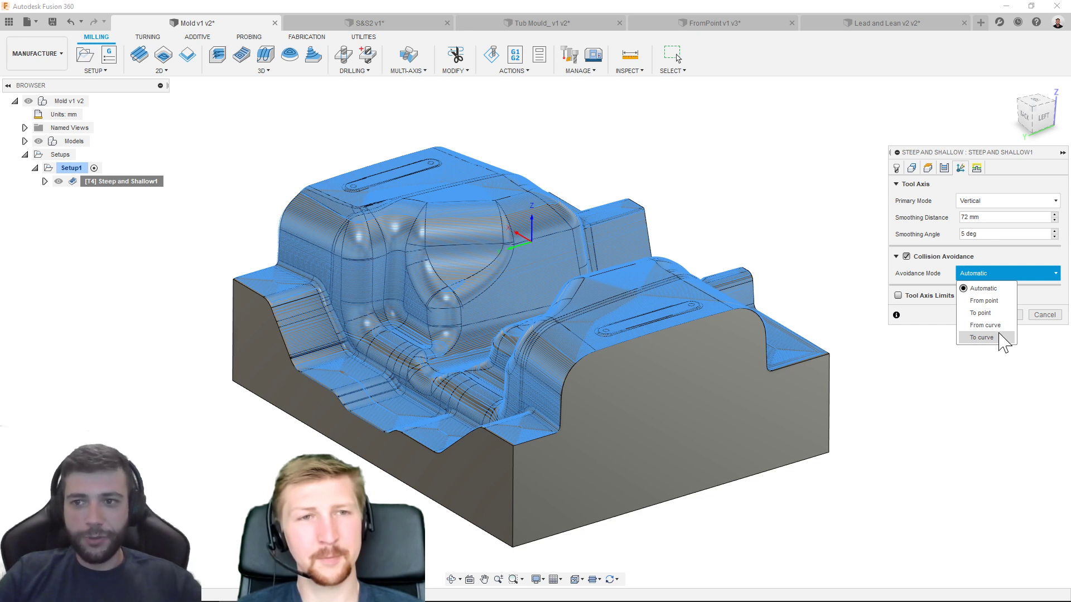
{"action": "left_click", "coordinate": [997, 276]}
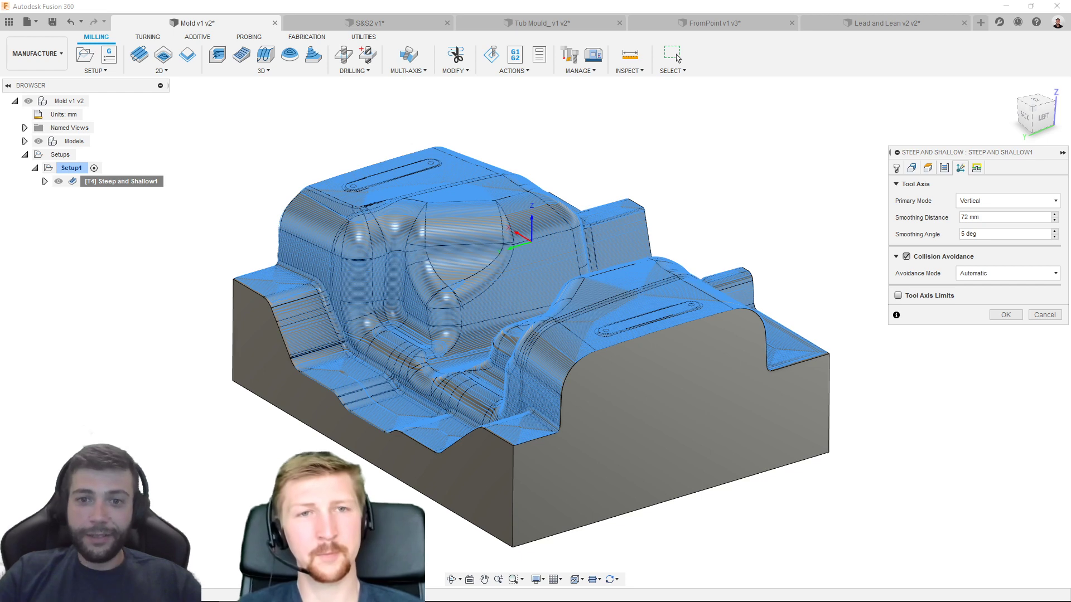
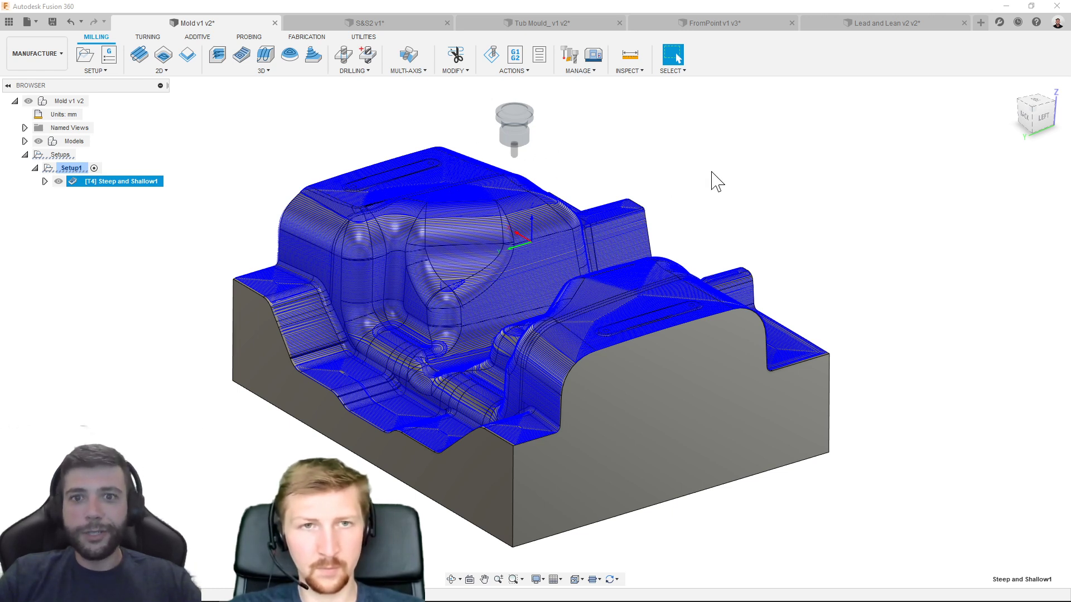
- Reopen Steep and Shallow1 for editing, review its passes, geometry and tool axis settings, and cancel the edit
{"action": "right_click", "coordinate": [131, 188]}
{"action": "left_click", "coordinate": [157, 200]}
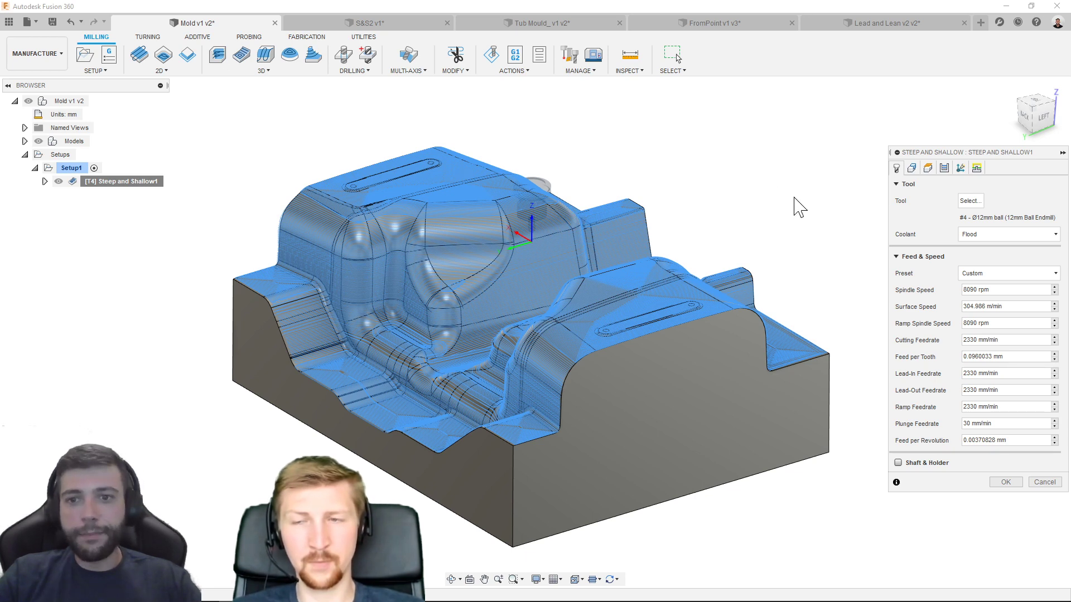
{"action": "left_click", "coordinate": [944, 168]}
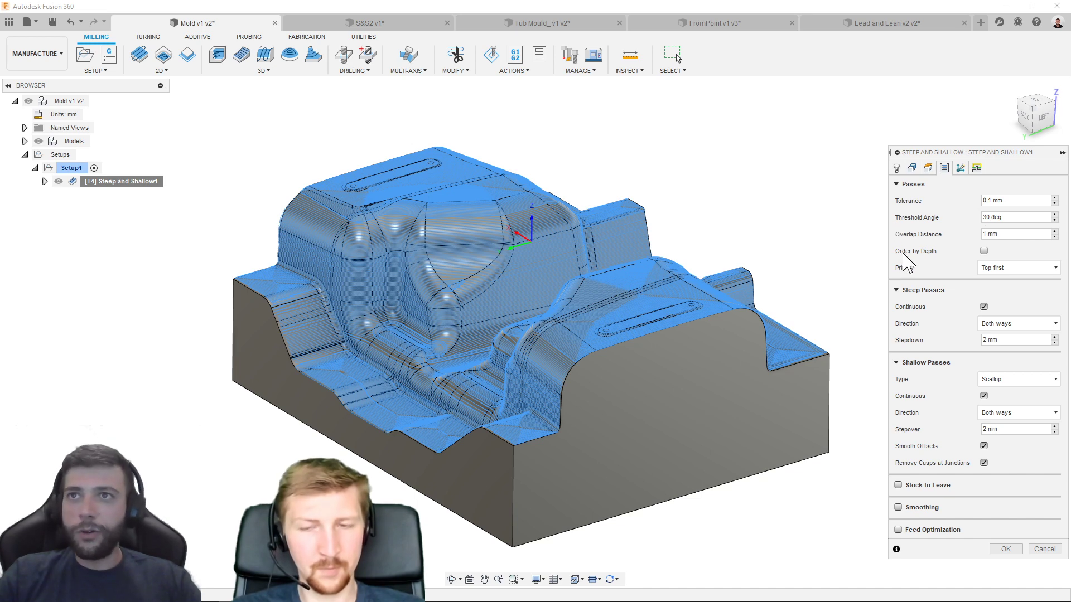
{"action": "left_click", "coordinate": [912, 168]}
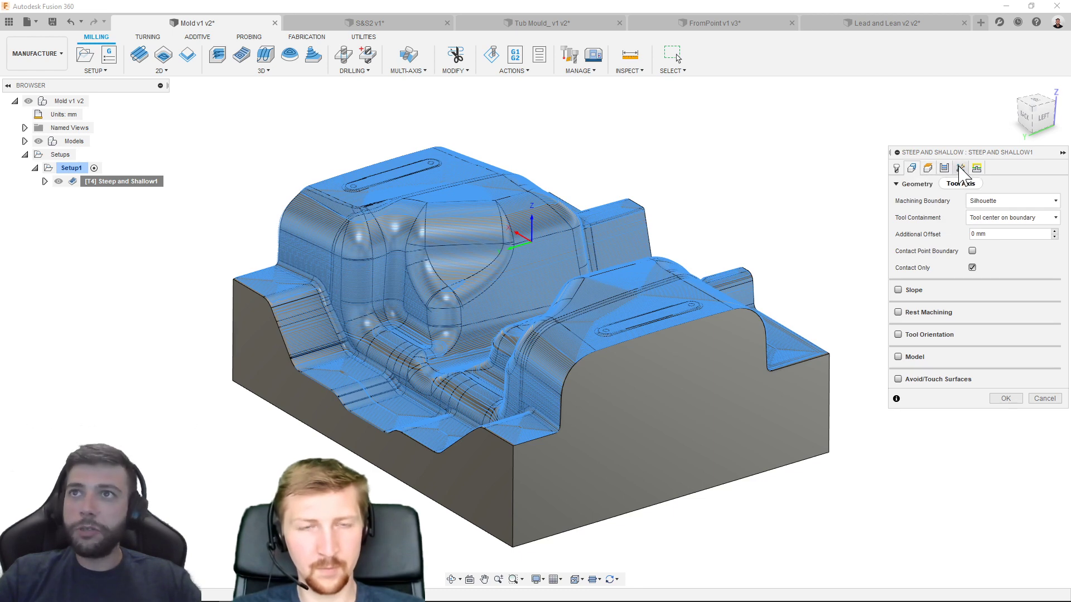
{"action": "left_click", "coordinate": [944, 168]}
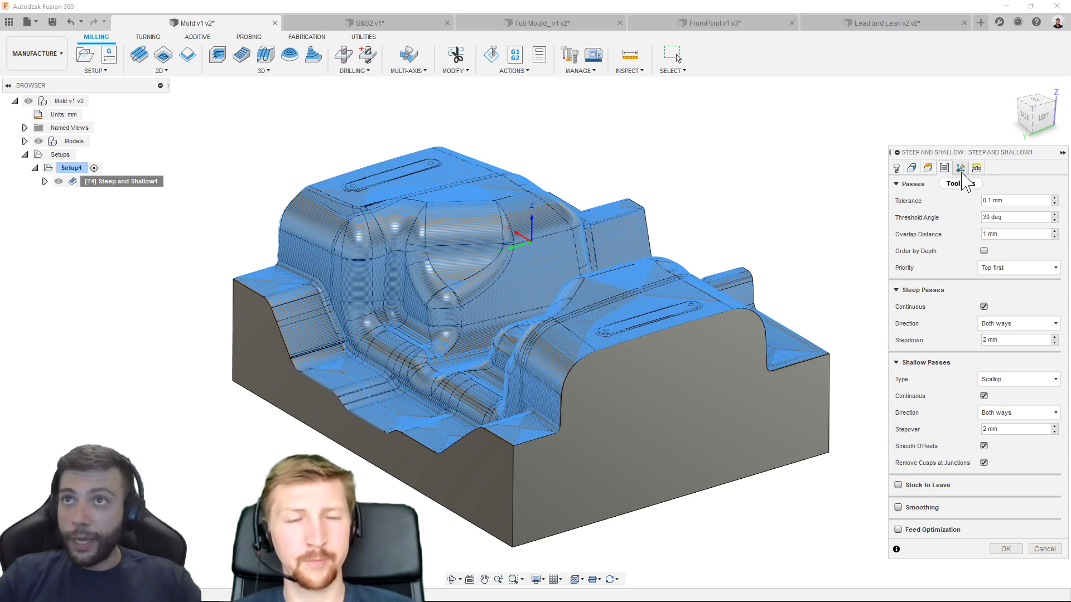
{"action": "left_click", "coordinate": [961, 171]}
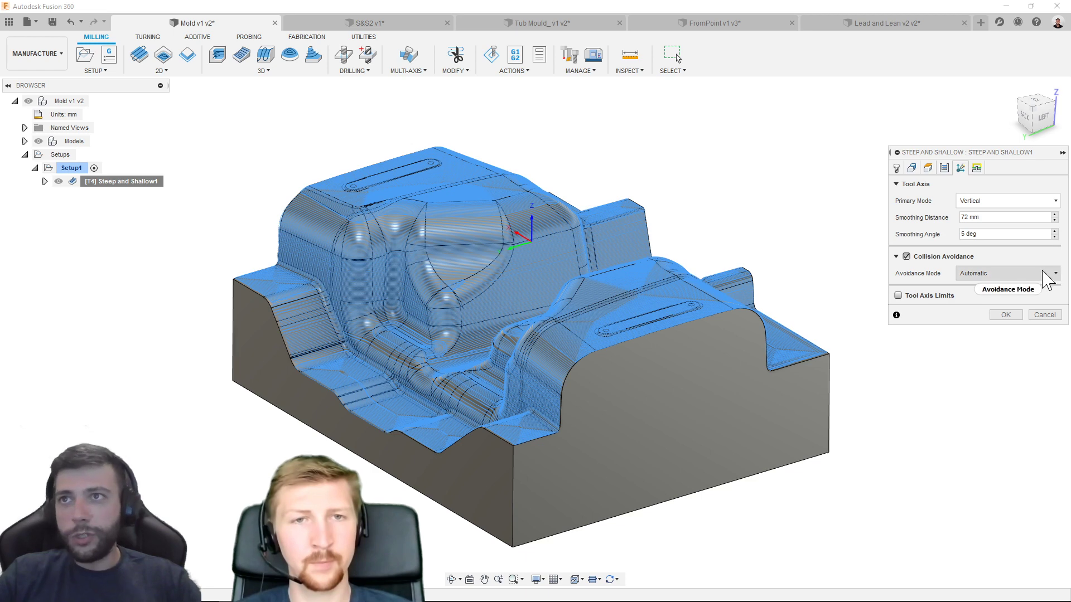
{"action": "left_click", "coordinate": [1043, 315]}
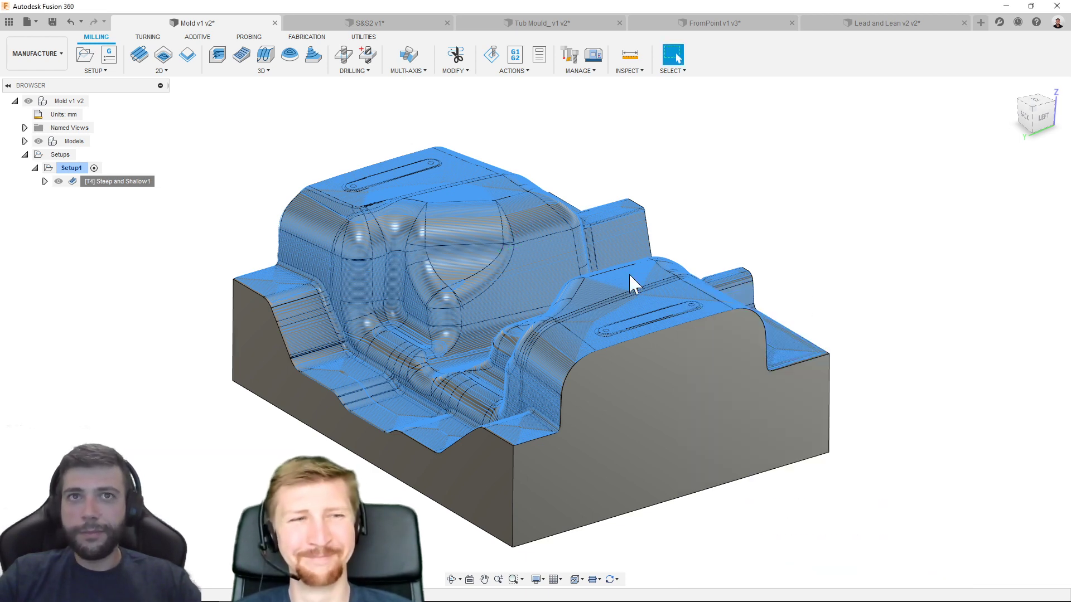
- Simulate the Steep and Shallow1 toolpath, skip ahead in the playback, and inspect the holder's tilt from the left side and the home view
{"action": "right_click", "coordinate": [139, 183]}
{"action": "left_click", "coordinate": [179, 255]}
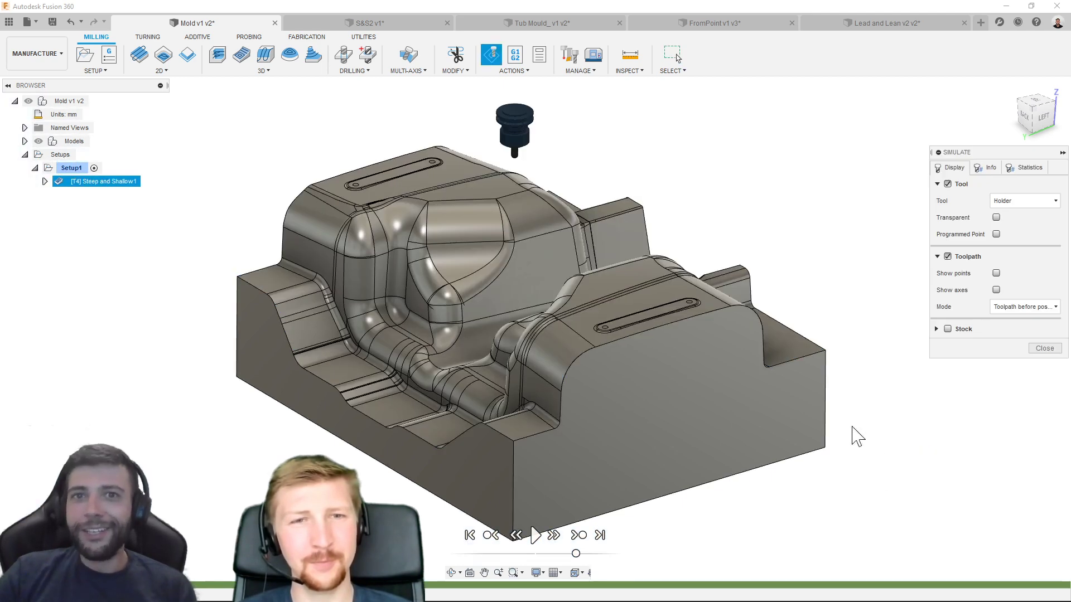
{"action": "left_click", "coordinate": [535, 535]}
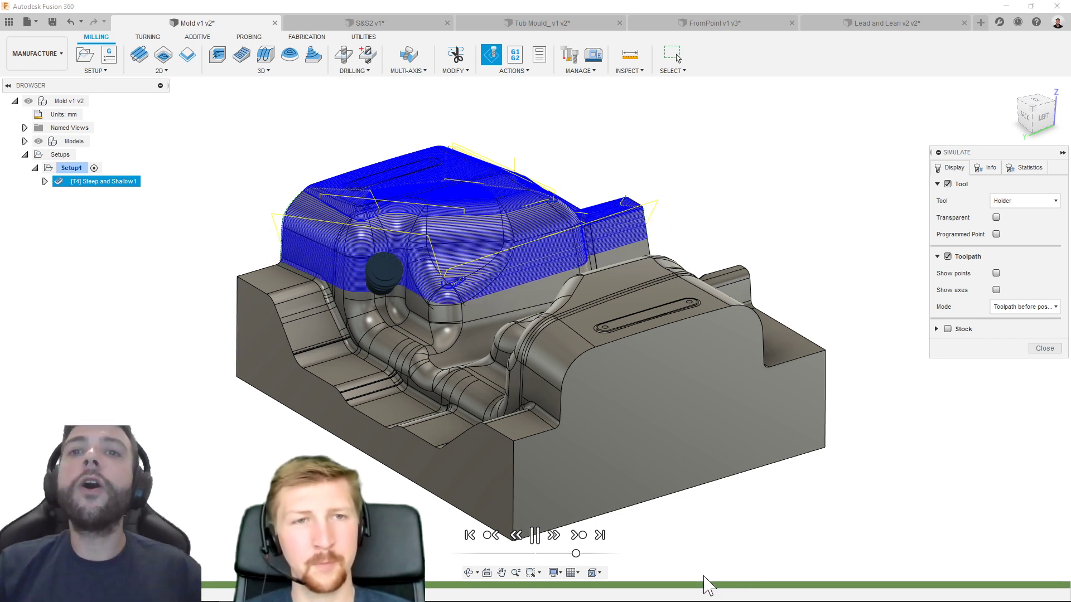
{"action": "left_click", "coordinate": [664, 585]}
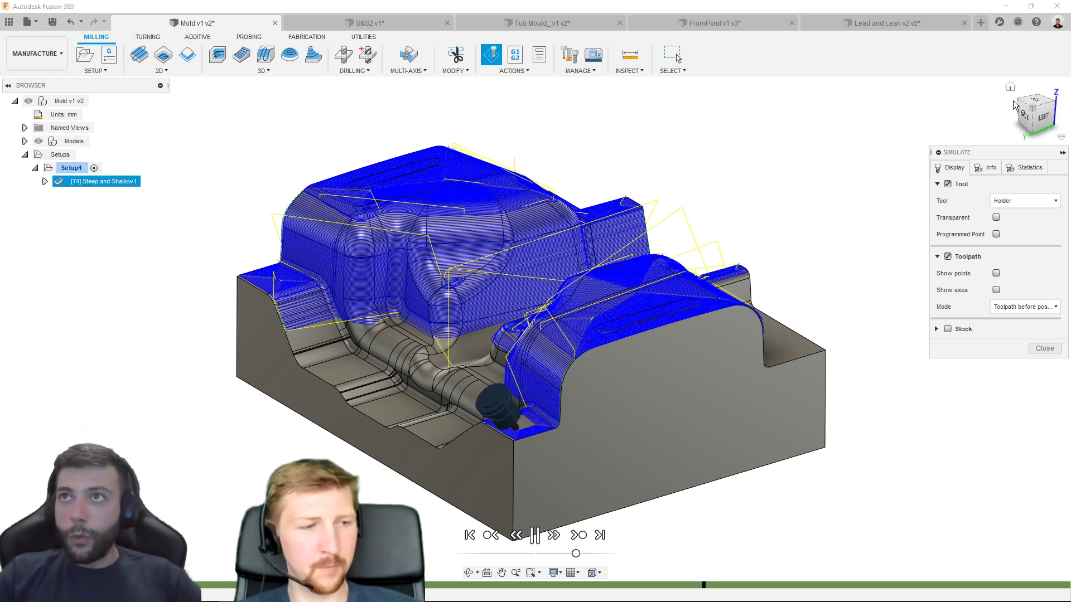
{"action": "left_click", "coordinate": [1041, 117]}
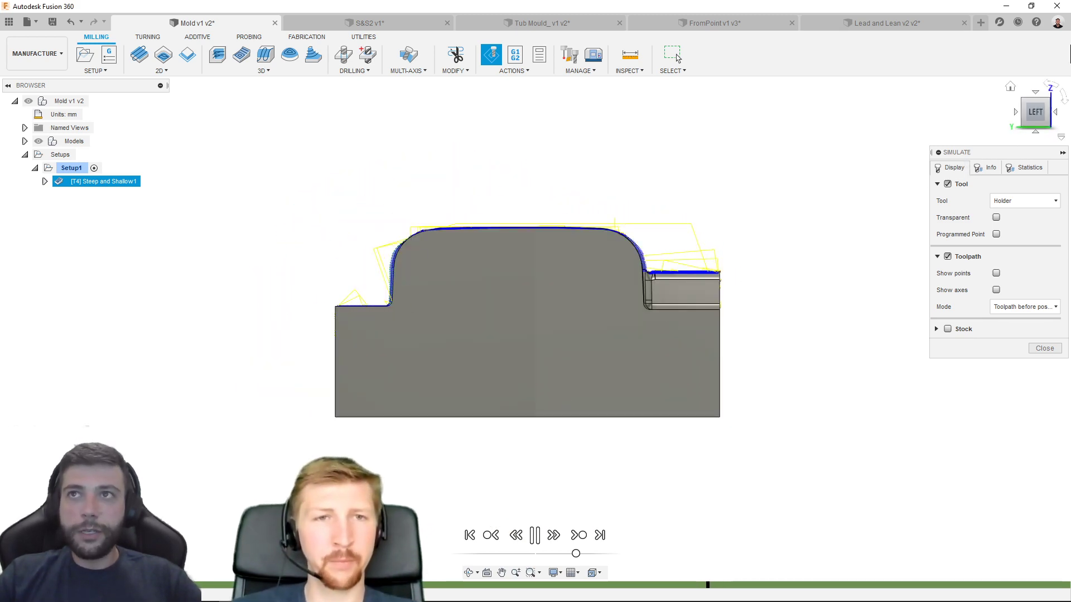
{"action": "left_click", "coordinate": [1011, 88]}
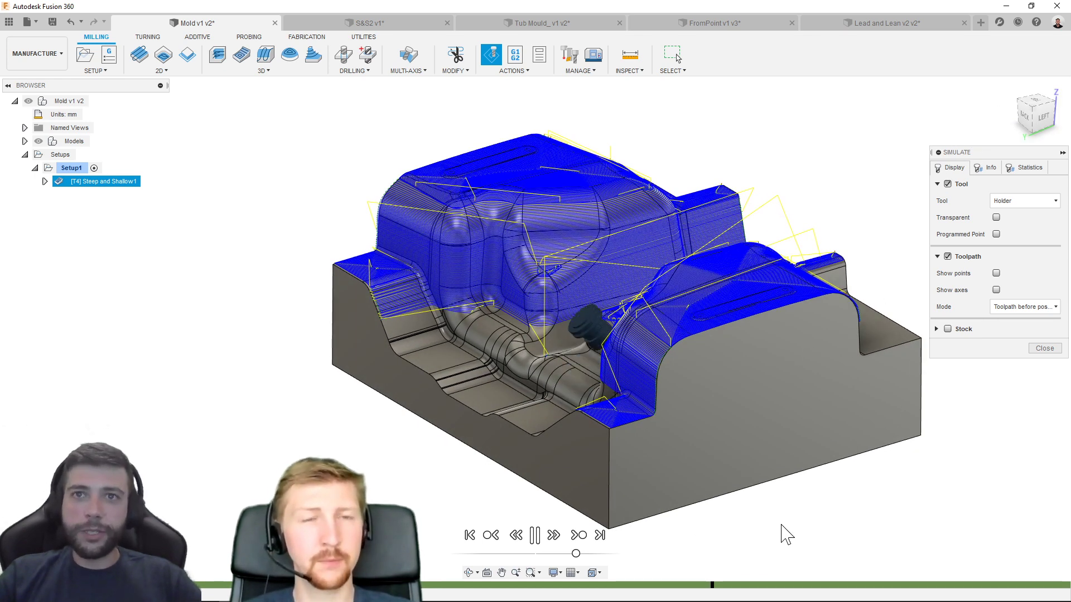
{"action": "middle_click_drag", "start_coordinate": [782, 521], "coordinate": [759, 512]}
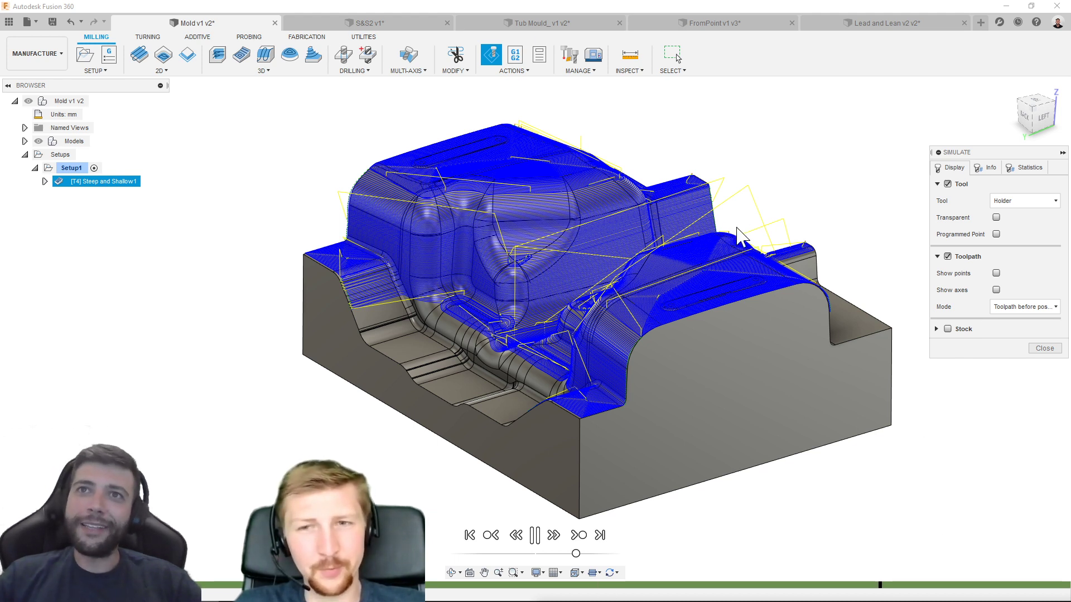
- Inspect the running mold simulation from the left-front corner and from above the cavity, pause the playback, and close the simulation
{"action": "left_click", "coordinate": [1053, 106]}
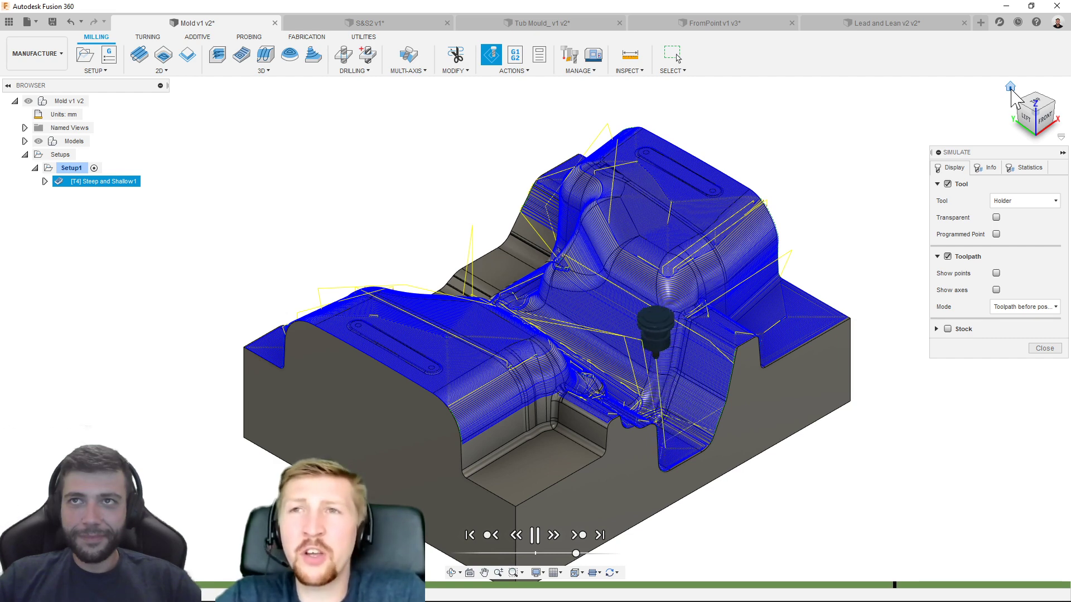
{"action": "left_click", "coordinate": [1011, 88]}
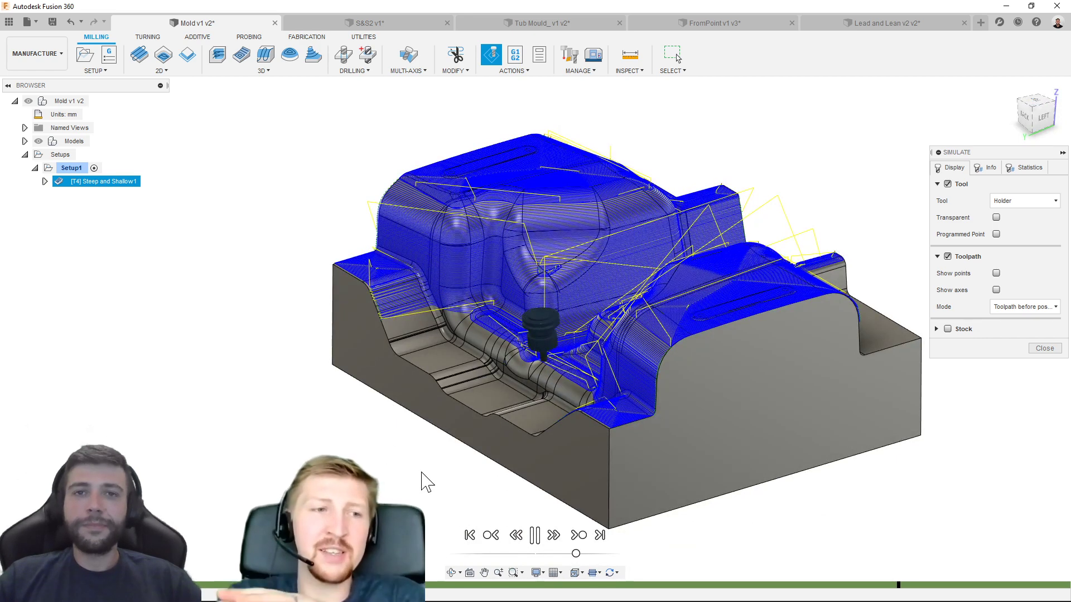
{"action": "middle_click_drag", "start_coordinate": [439, 477], "coordinate": [425, 446]}
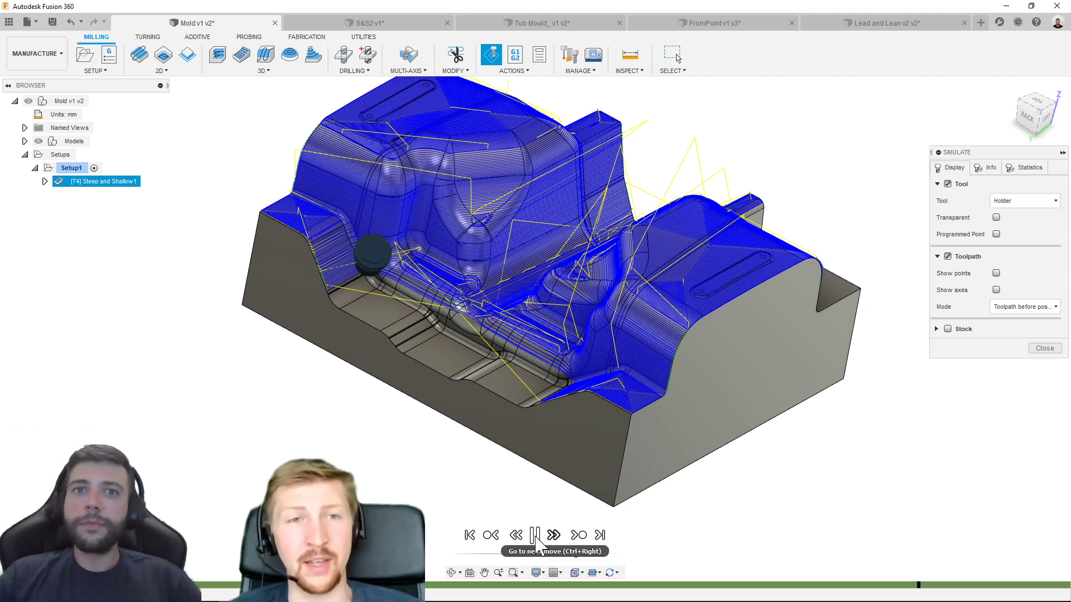
{"action": "left_click", "coordinate": [535, 536]}
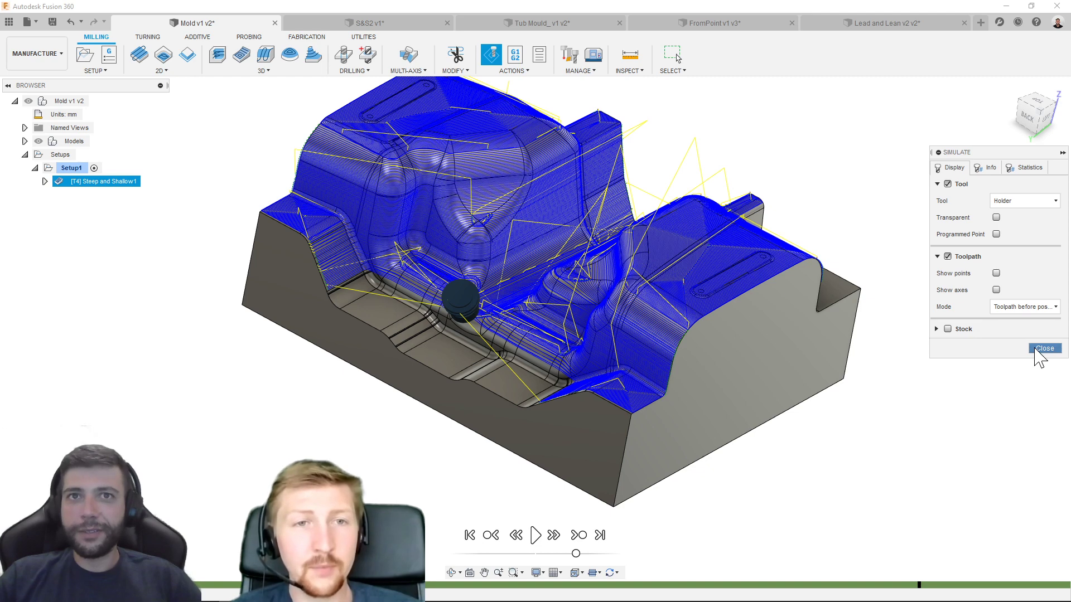
{"action": "left_click", "coordinate": [1044, 348]}
- Deselect the Steep and Shallow1 operation and hide its toolpath on the mold
{"action": "left_click", "coordinate": [1009, 86]}
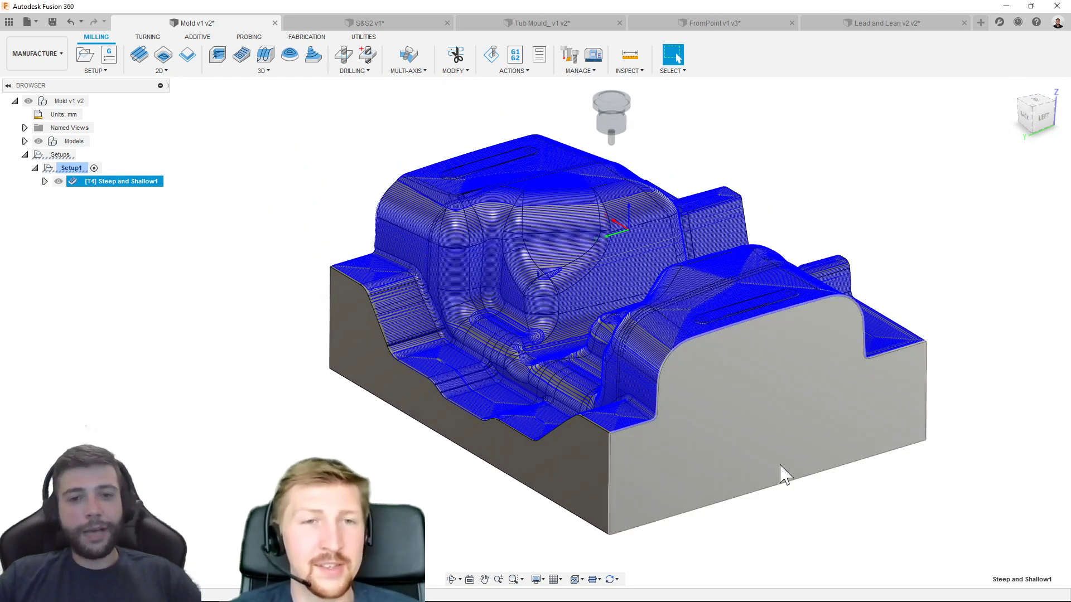
{"action": "left_click", "coordinate": [89, 245]}
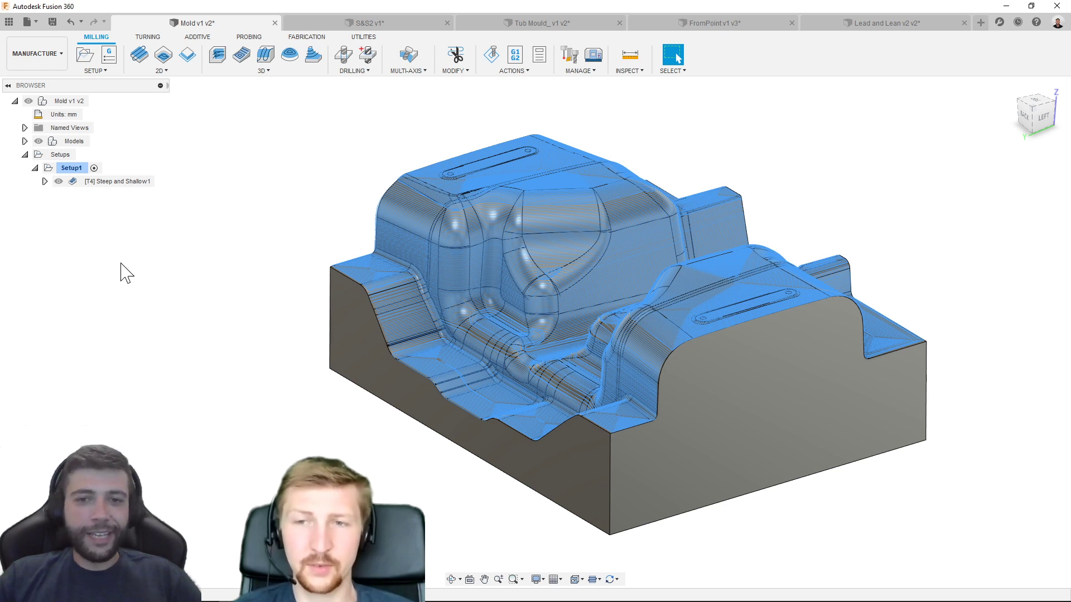
{"action": "left_click", "coordinate": [58, 181]}
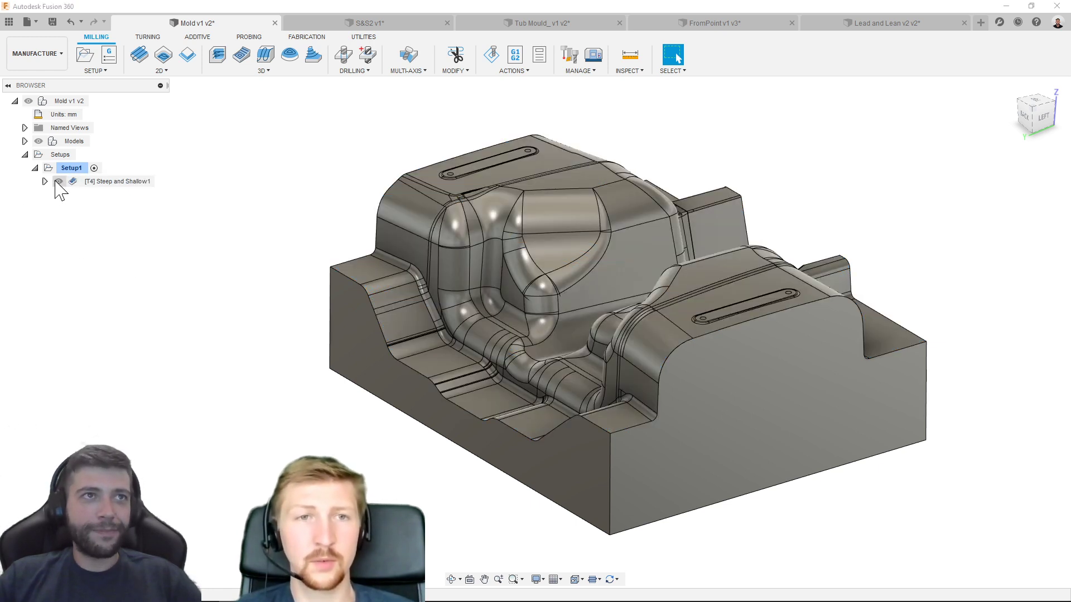